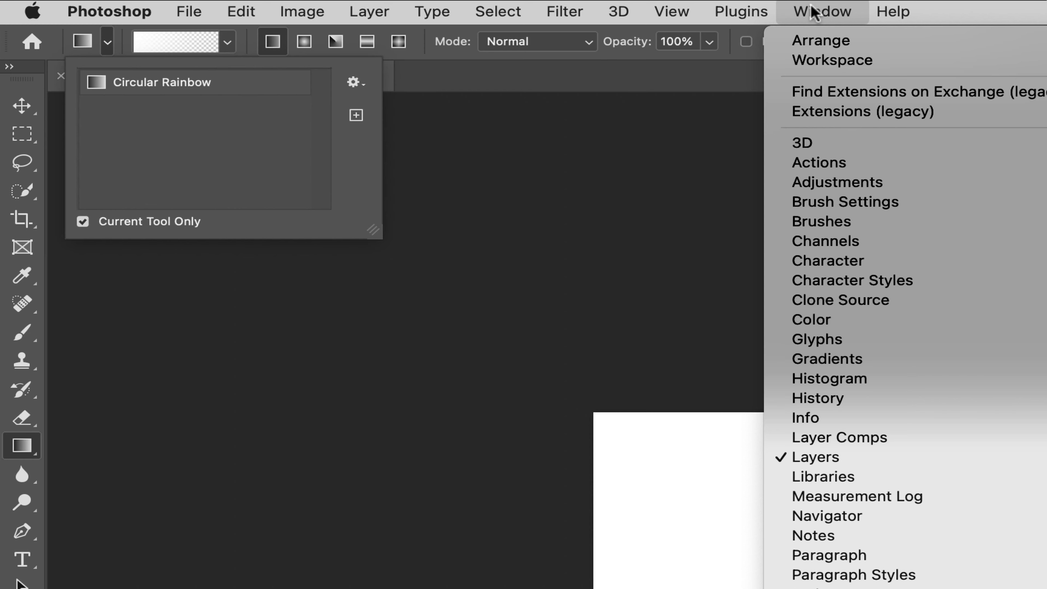
# Open the Gradients panel, select the Basics group and add the Legacy Gradients set to the list
pyautogui.click(827, 365)
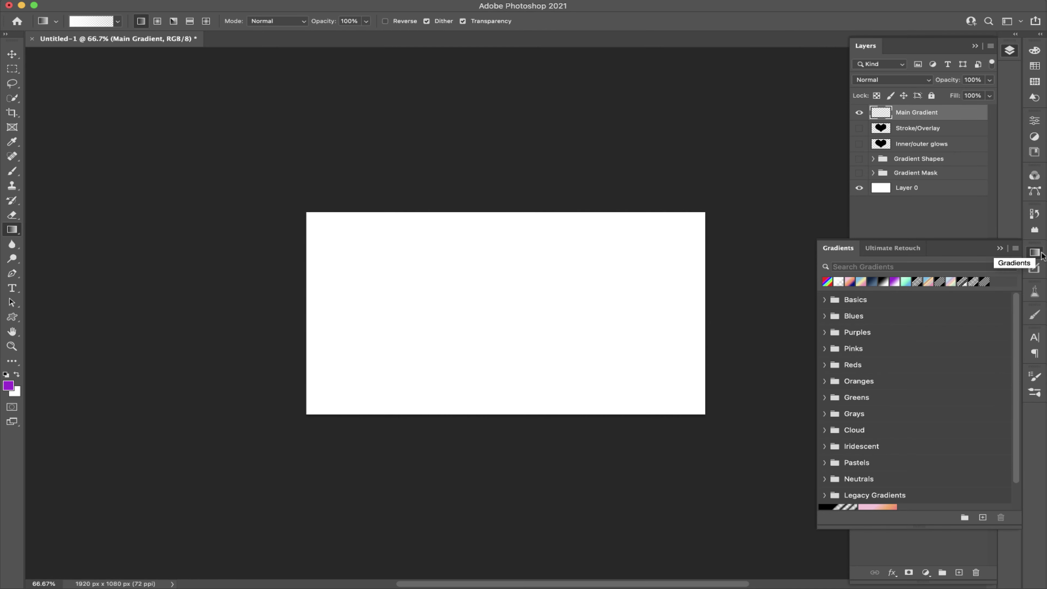
pyautogui.click(1016, 248)
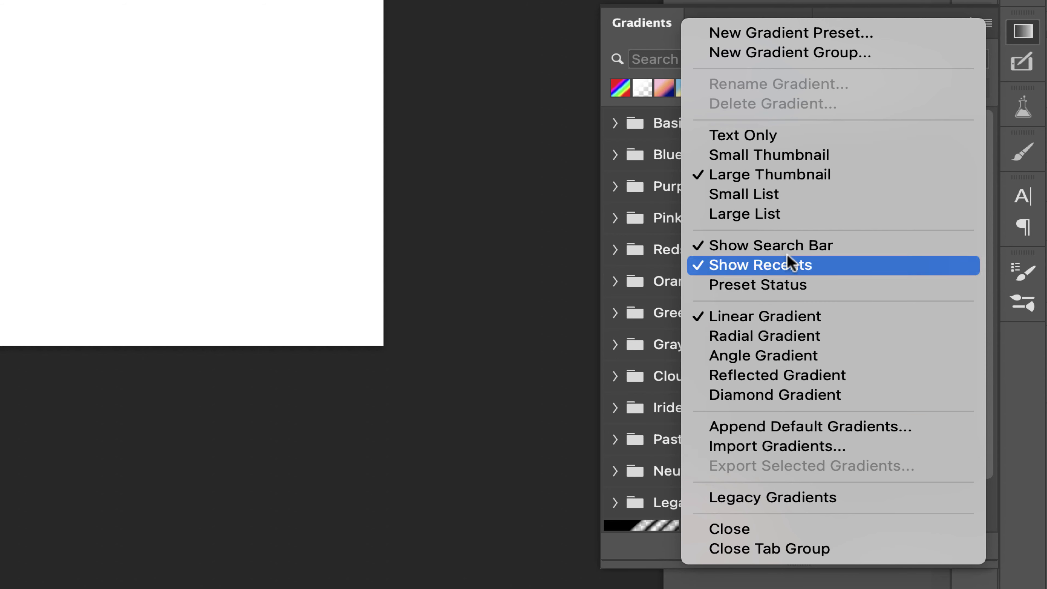
pyautogui.click(674, 120)
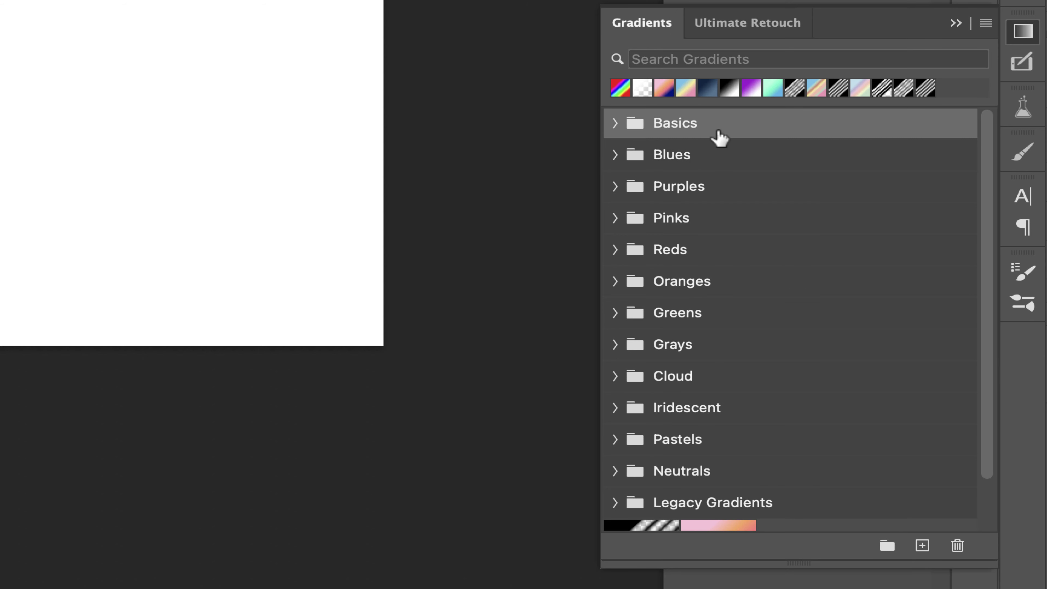
pyautogui.click(984, 24)
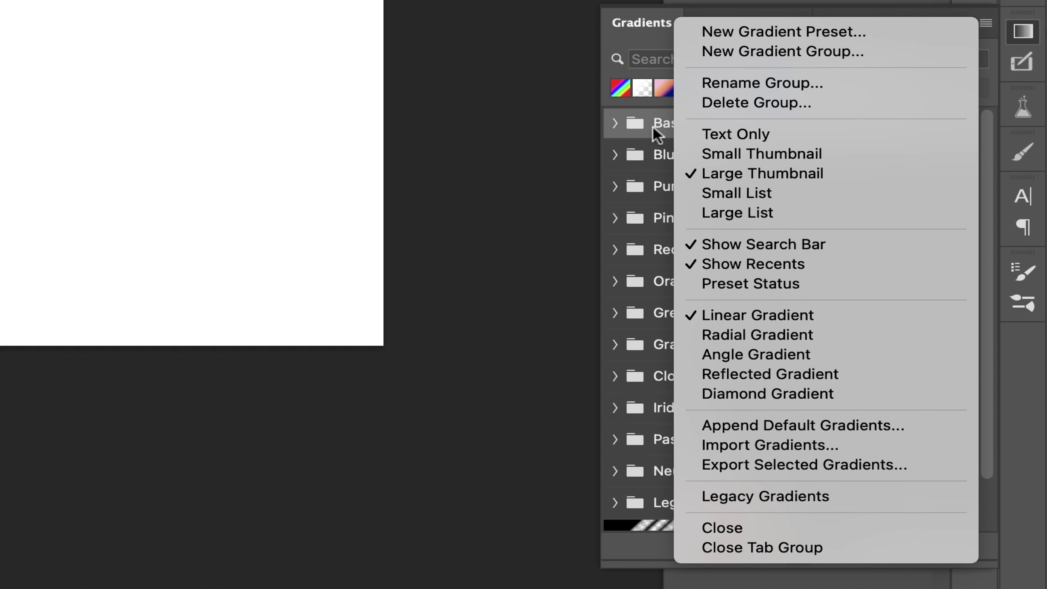
pyautogui.click(751, 495)
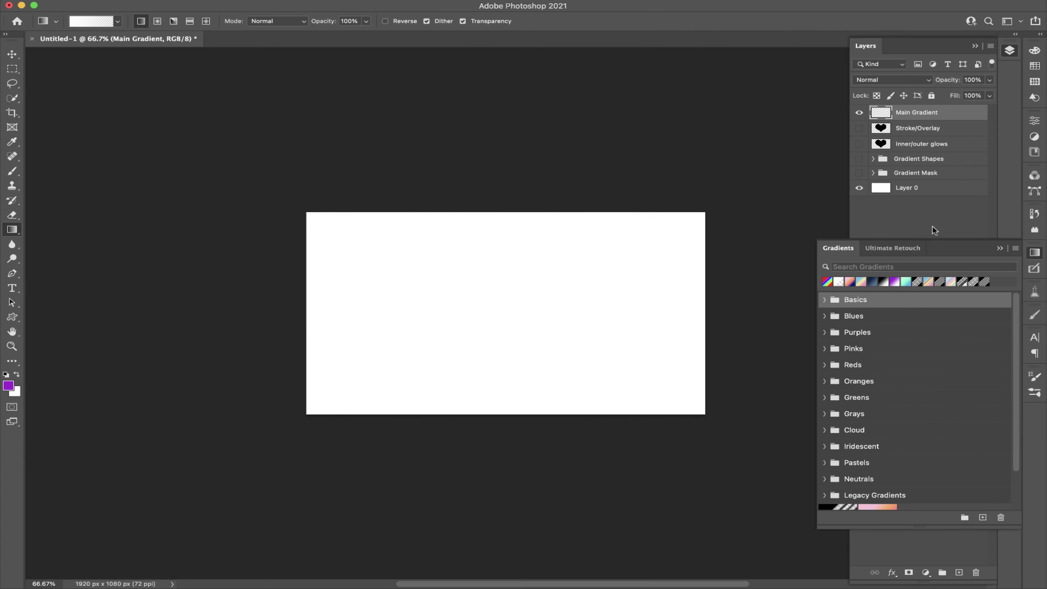
# Delete the duplicate Legacy Gradients group at the end of the gradient list and collapse the Gradients panel
pyautogui.scroll(-2, 944, 391)
pyautogui.click(867, 504)
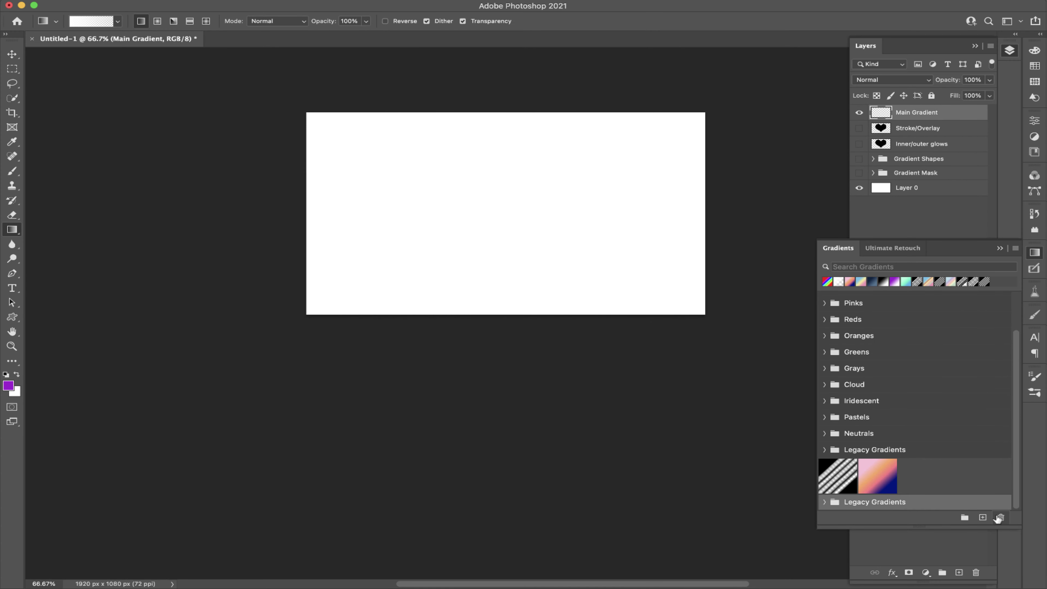
pyautogui.click(1001, 517)
pyautogui.click(579, 216)
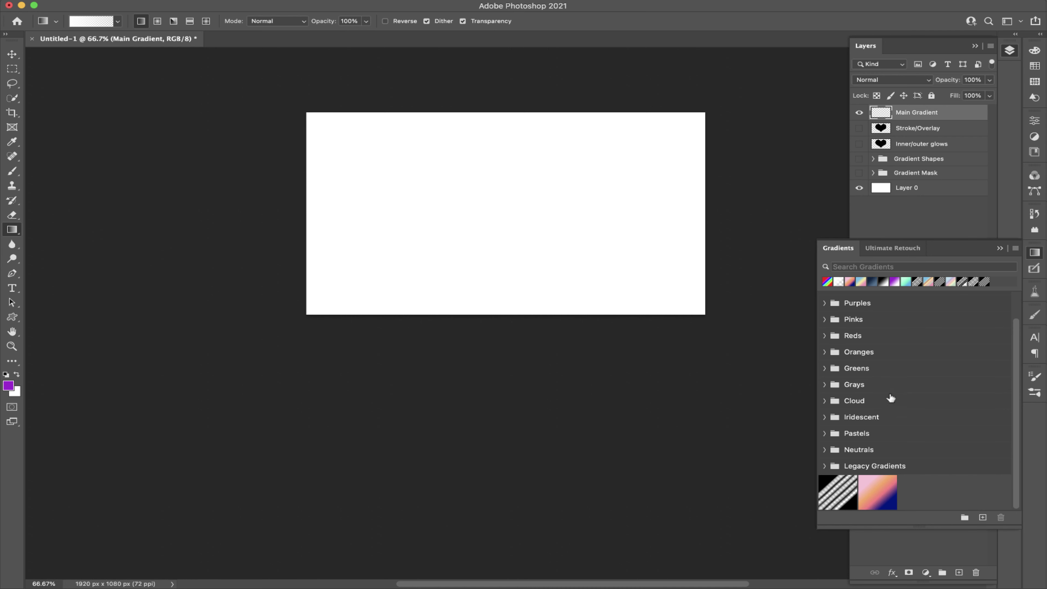
pyautogui.click(1000, 248)
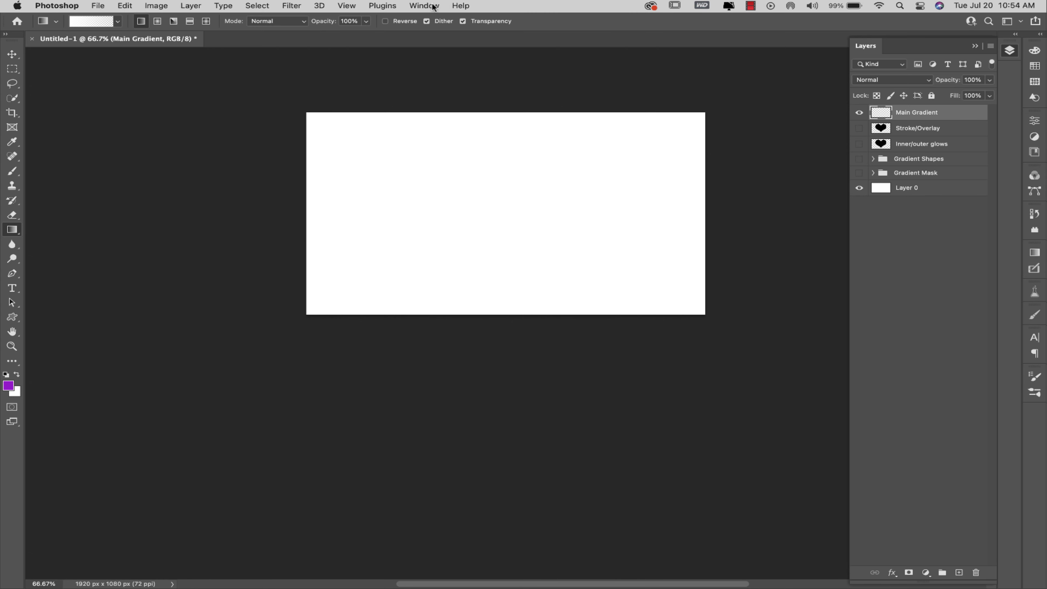
pyautogui.click(426, 6)
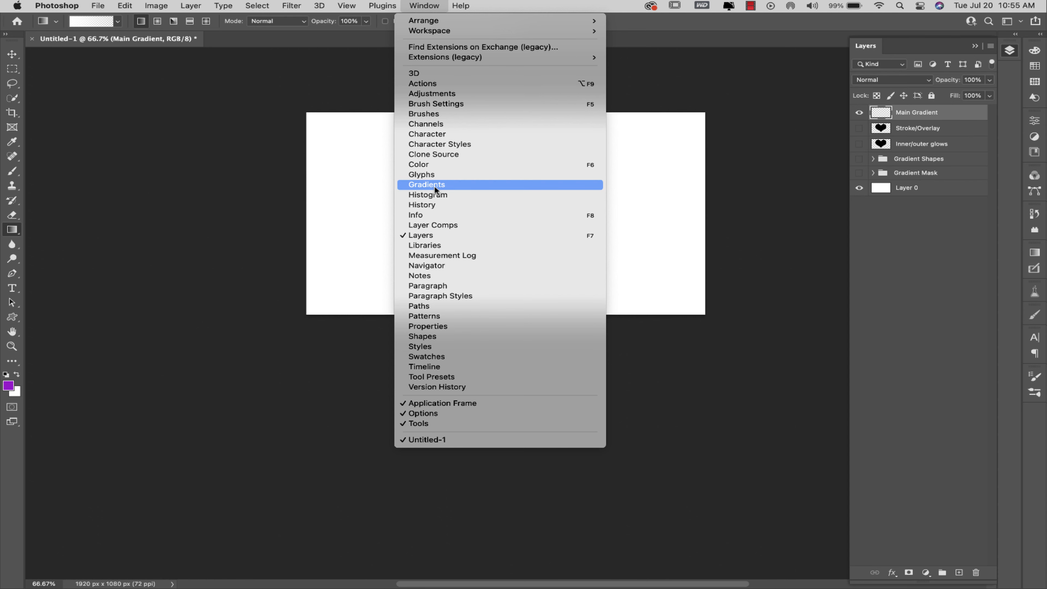
pyautogui.click(341, 182)
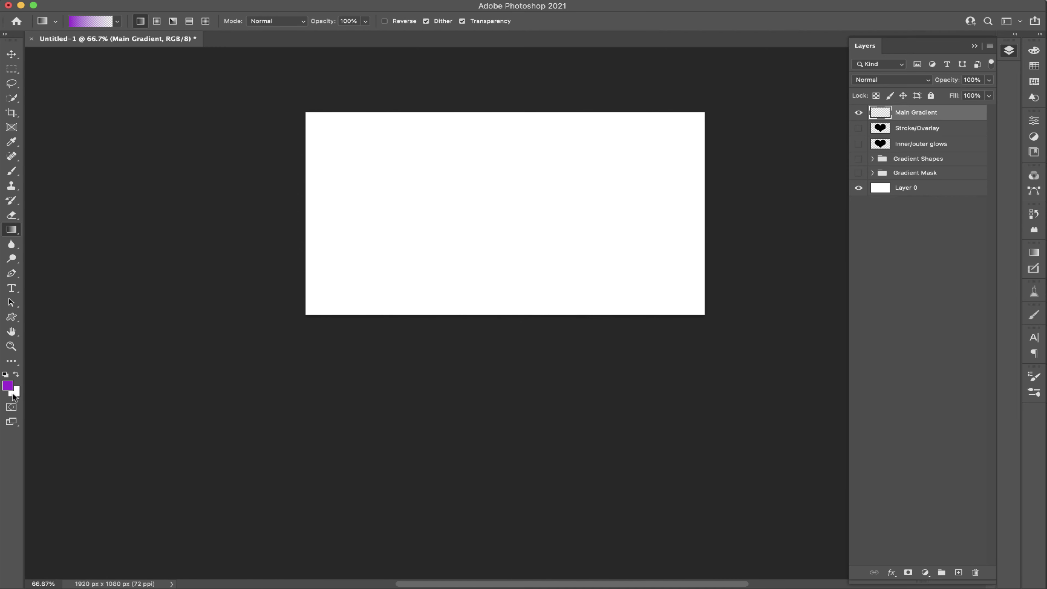
# Preview the Foreground to Background, Foreground to Transparent and black-to-white presets of the Basics group in the Gradient Editor
pyautogui.click(98, 22)
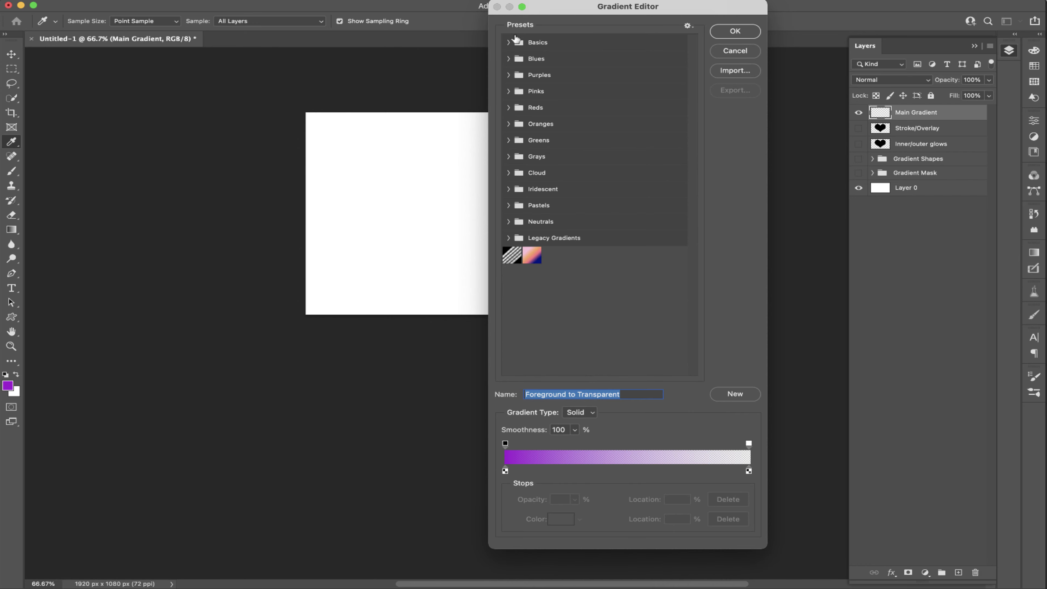
pyautogui.click(519, 42)
pyautogui.click(536, 59)
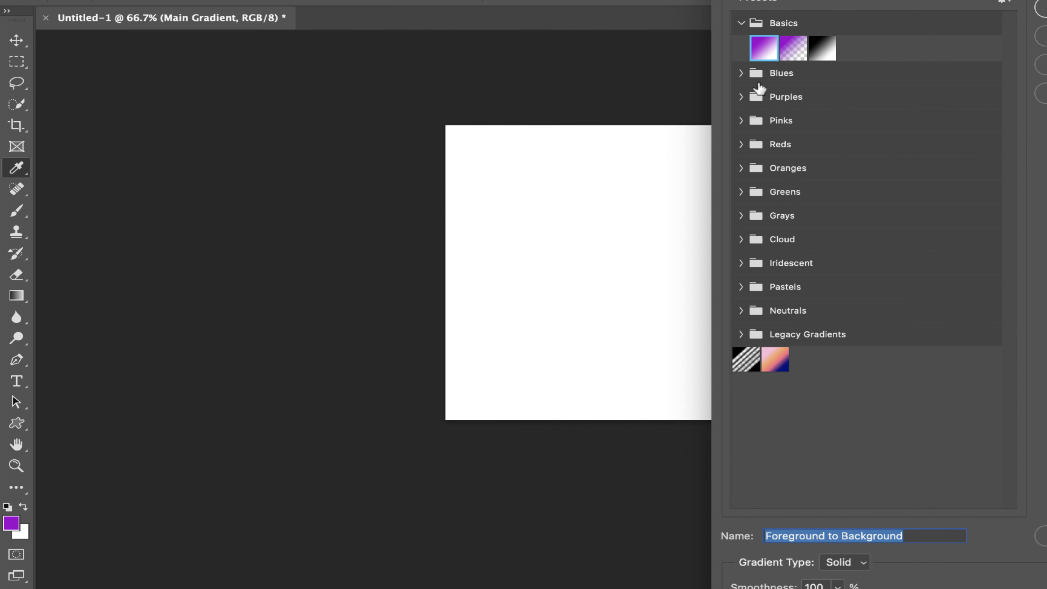
pyautogui.click(791, 56)
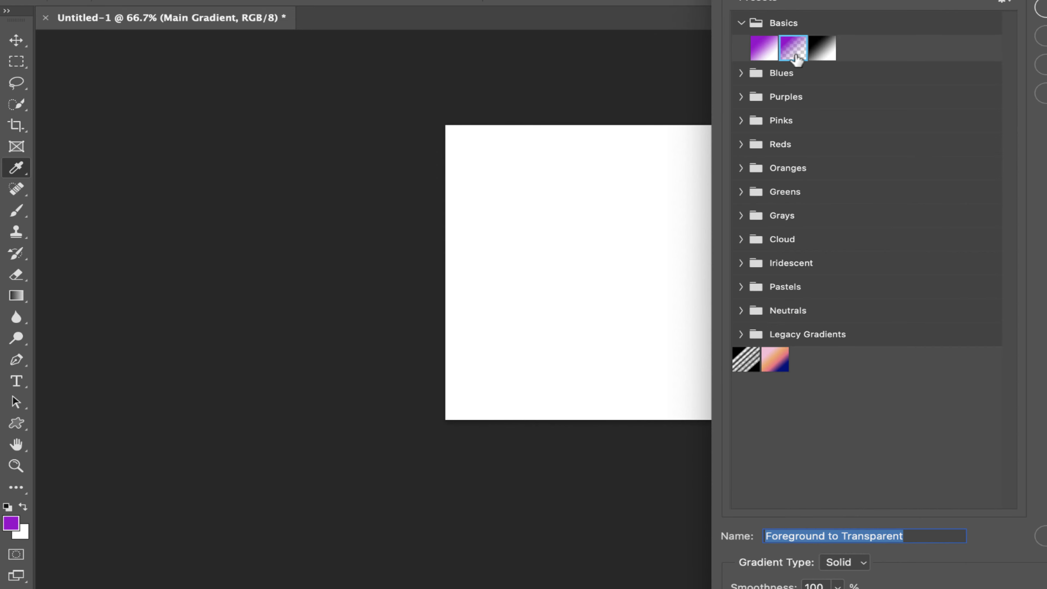
pyautogui.click(823, 52)
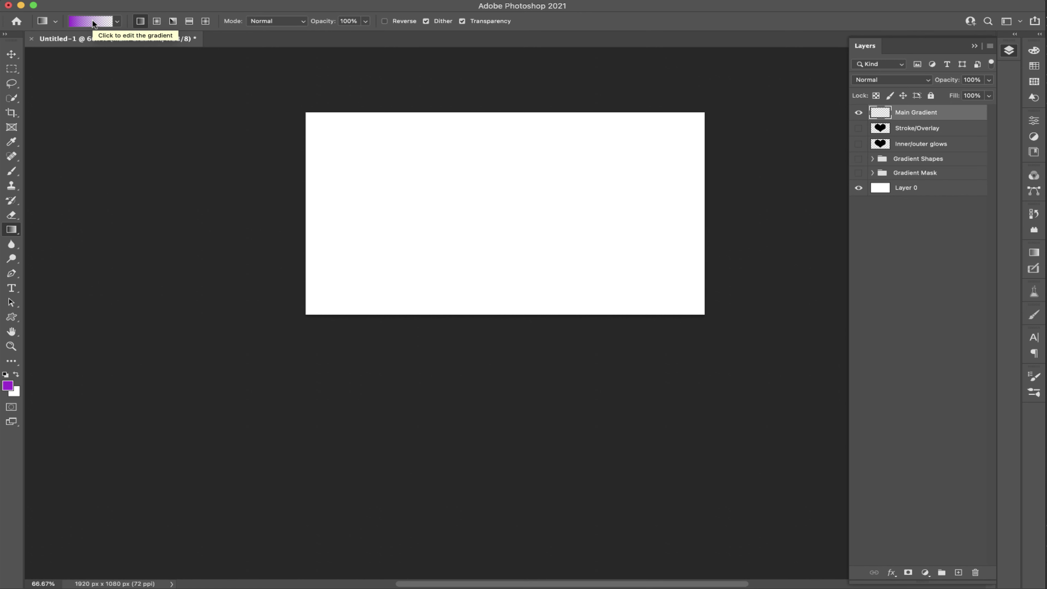
# Choose the Foreground to Transparent preset from the Basics group in the gradient picker
pyautogui.click(116, 23)
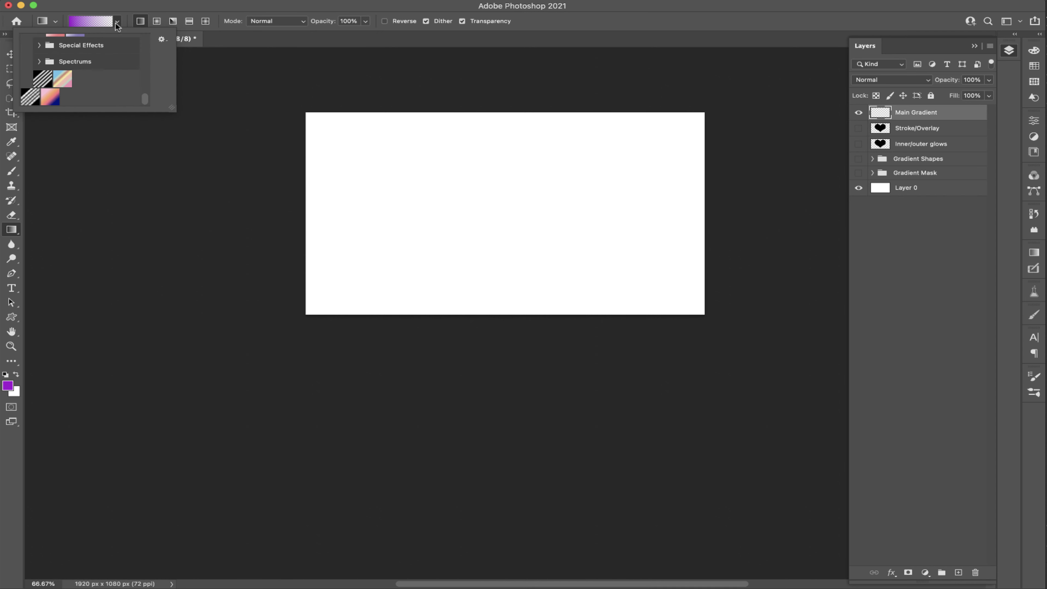
pyautogui.moveTo(146, 100); pyautogui.dragTo(146, 26)
pyautogui.click(28, 59)
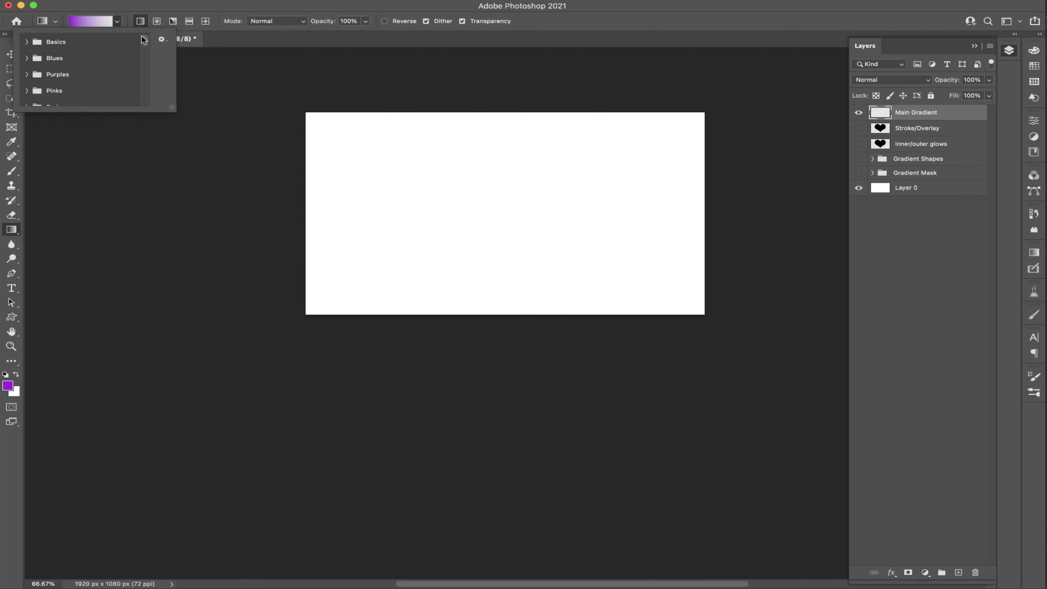
pyautogui.click(26, 41)
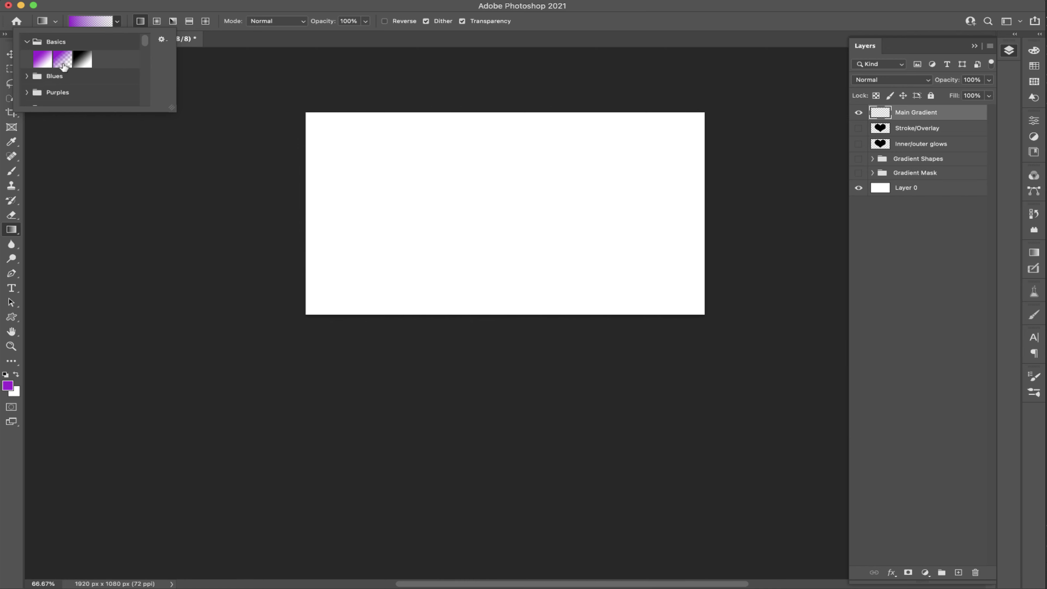
pyautogui.doubleClick(63, 65)
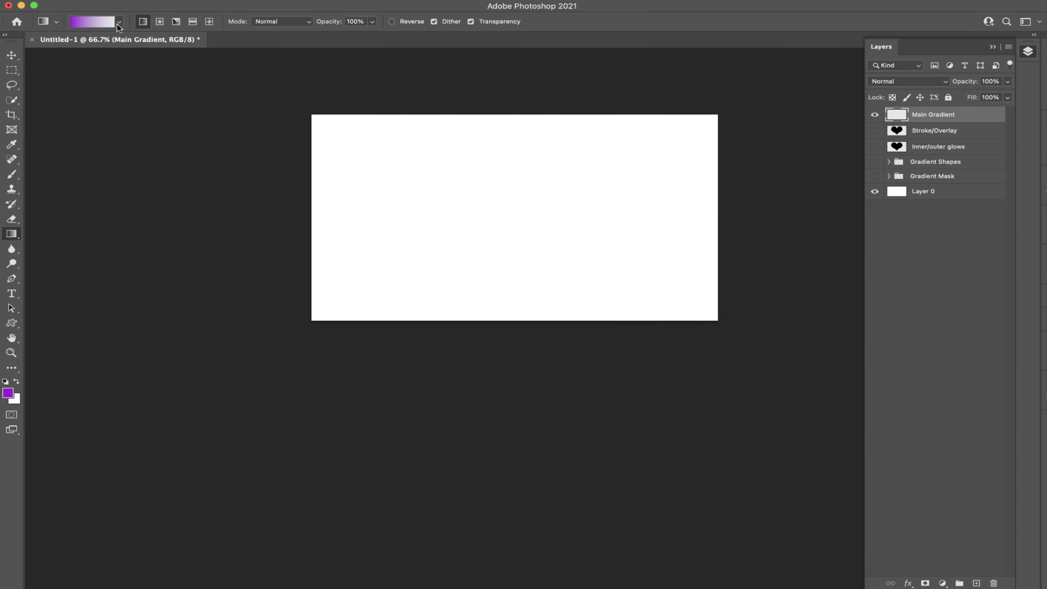
pyautogui.click(117, 23)
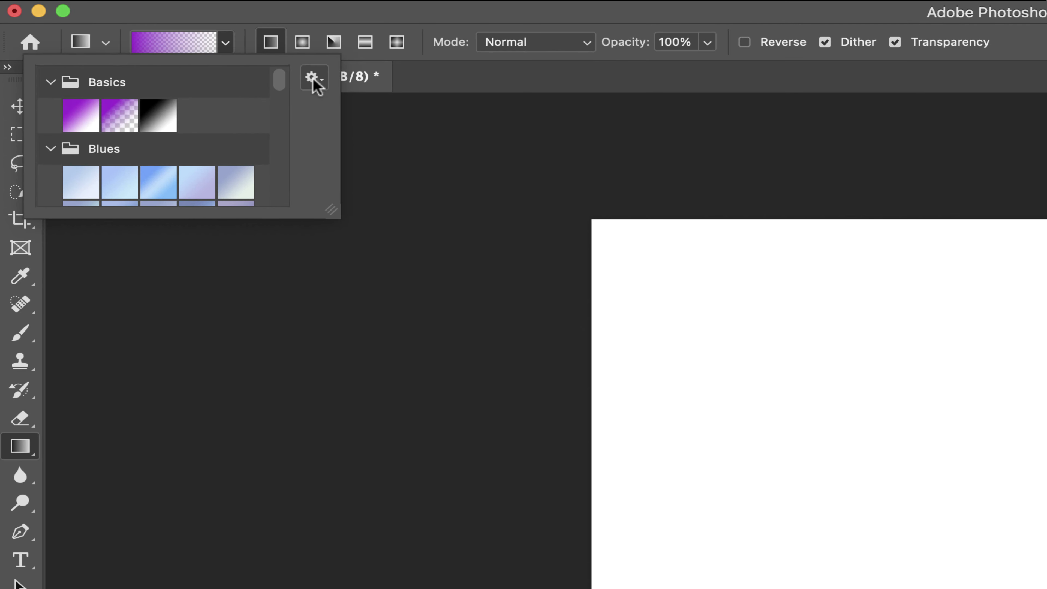
pyautogui.click(164, 40)
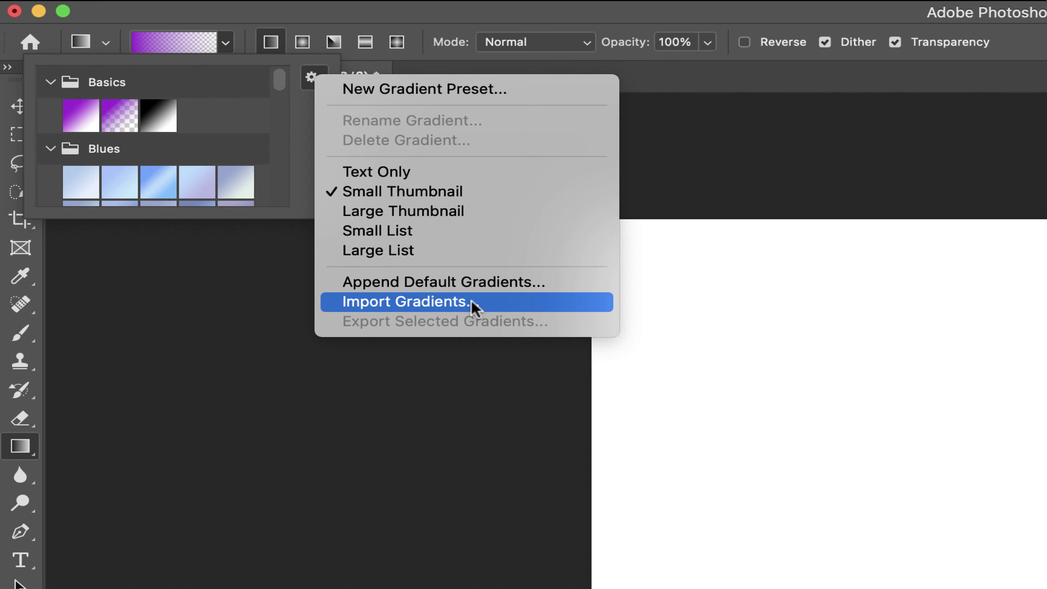
pyautogui.click(702, 76)
pyautogui.click(353, 315)
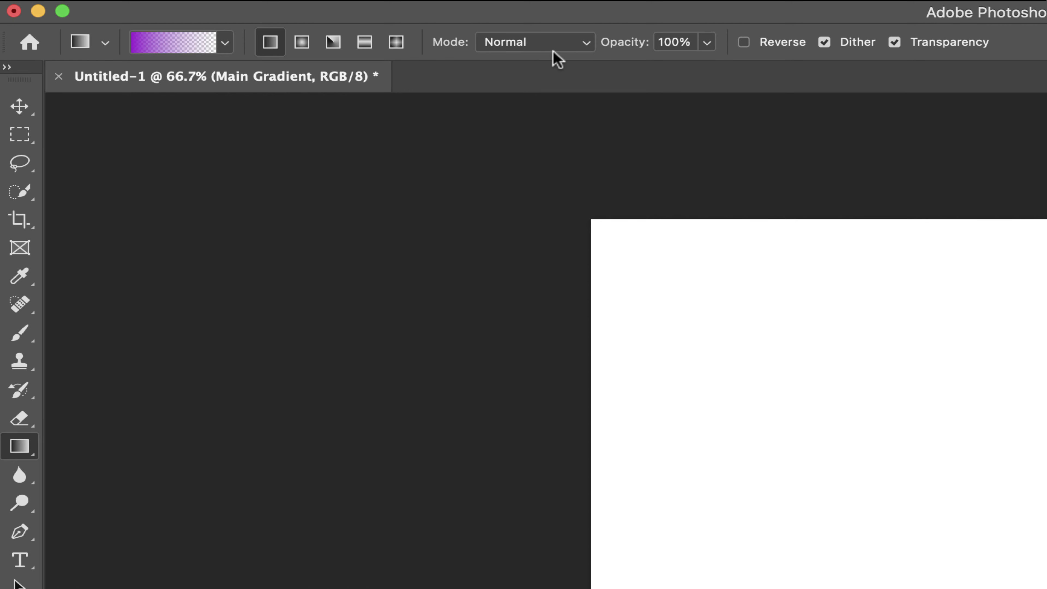
pyautogui.click(536, 42)
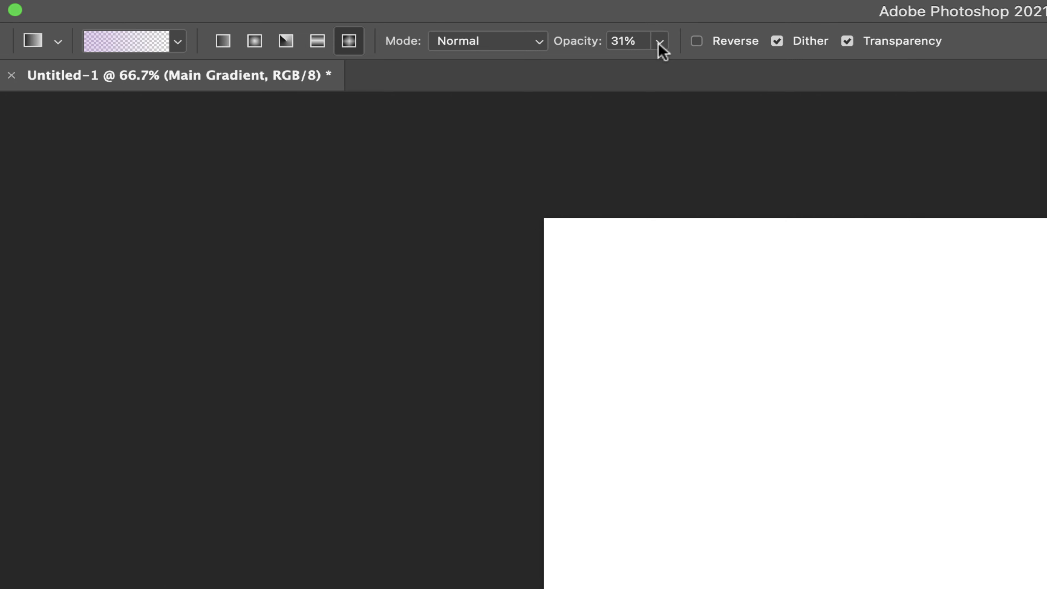
# Try the gradient opacity at 54% and set it back to 100%
pyautogui.click(707, 43)
pyautogui.moveTo(656, 66); pyautogui.dragTo(797, 70)
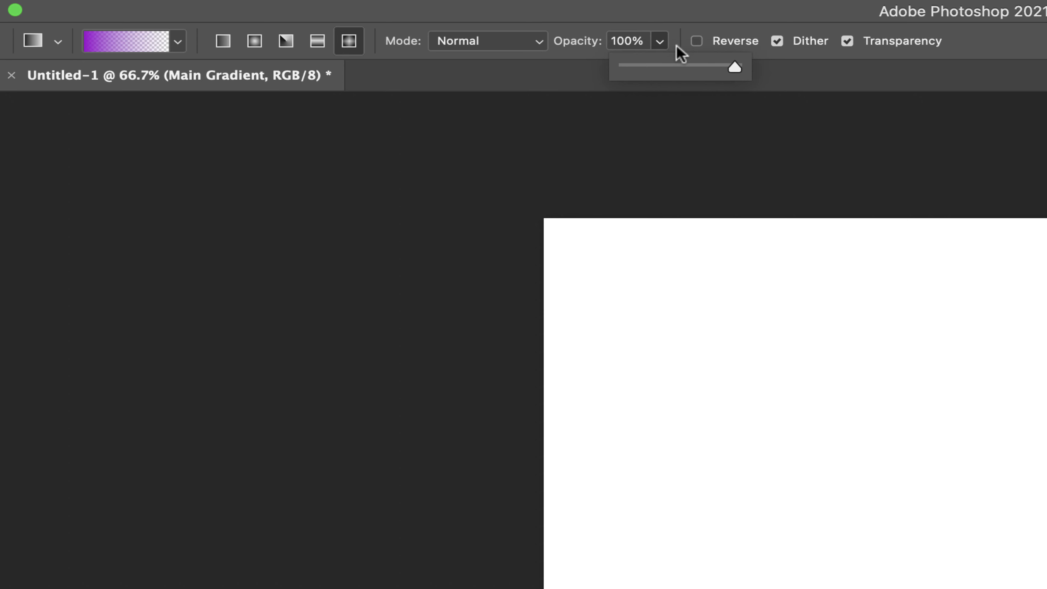
pyautogui.moveTo(734, 67); pyautogui.dragTo(685, 66)
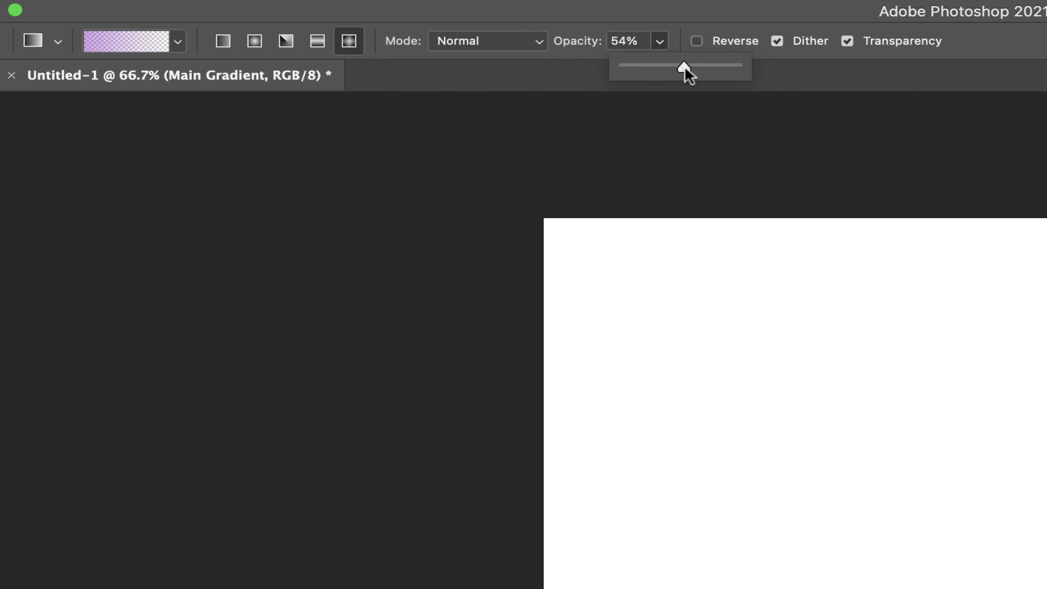
pyautogui.moveTo(685, 65); pyautogui.dragTo(788, 78)
pyautogui.click(688, 66)
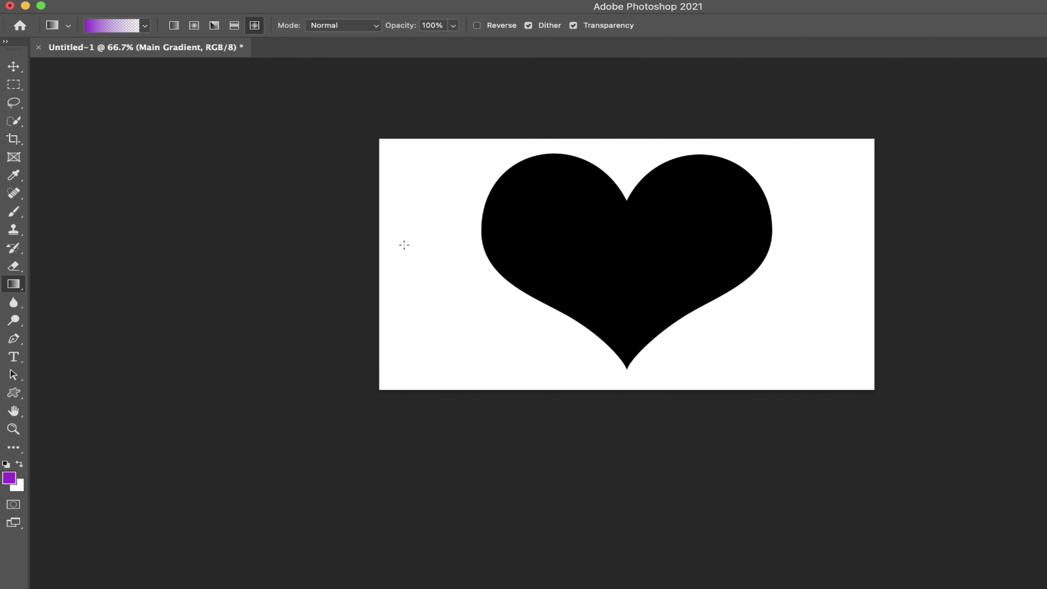
# Draw a purple diamond gradient horizontally across the heart canvas, and undo it after switching Transparency off
pyautogui.moveTo(404, 245); pyautogui.dragTo(860, 246)
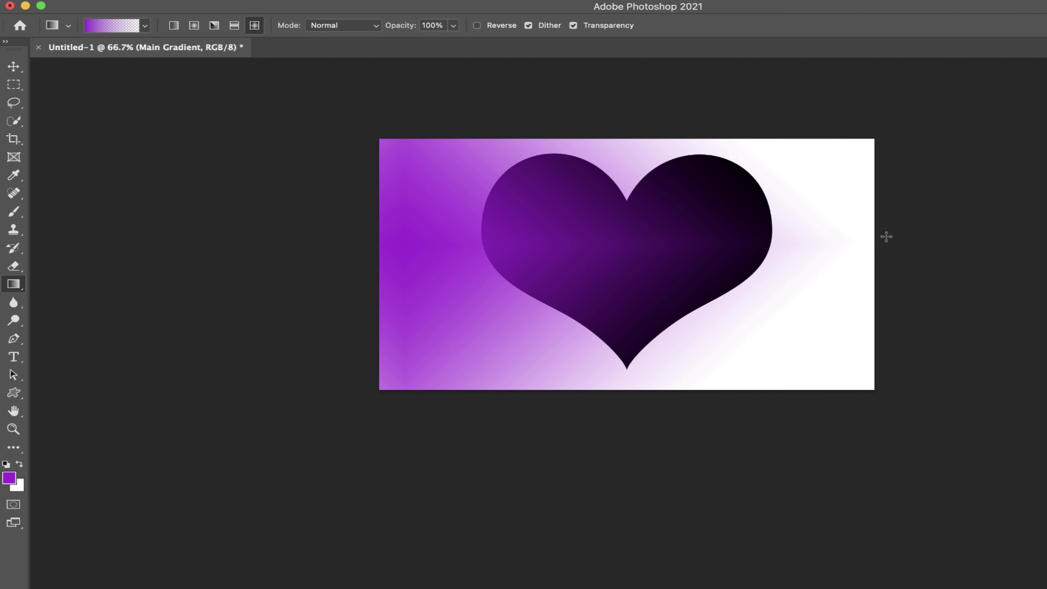
pyautogui.click(574, 26)
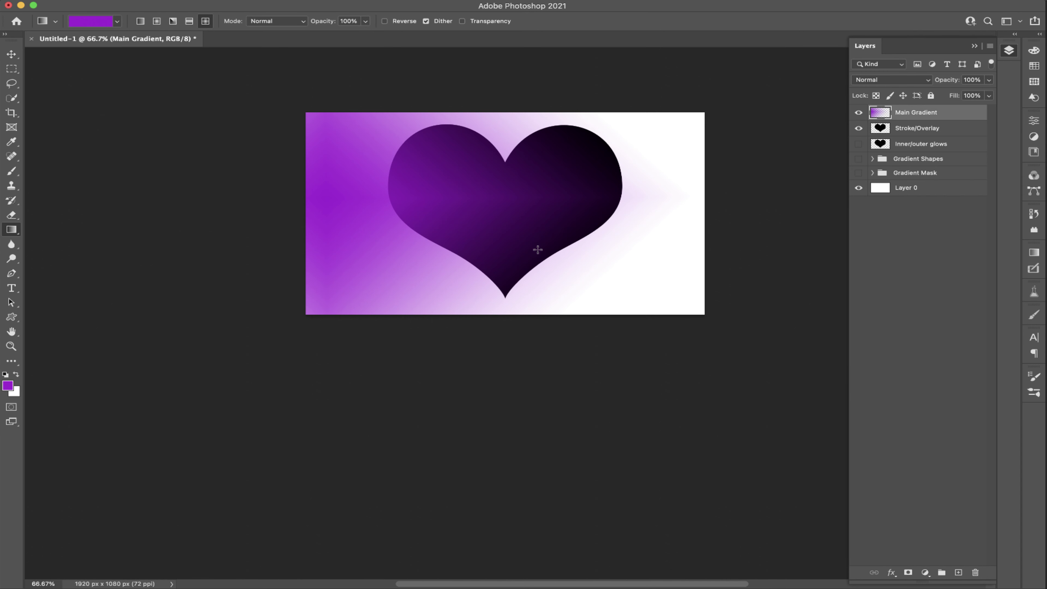
pyautogui.press('super+z')
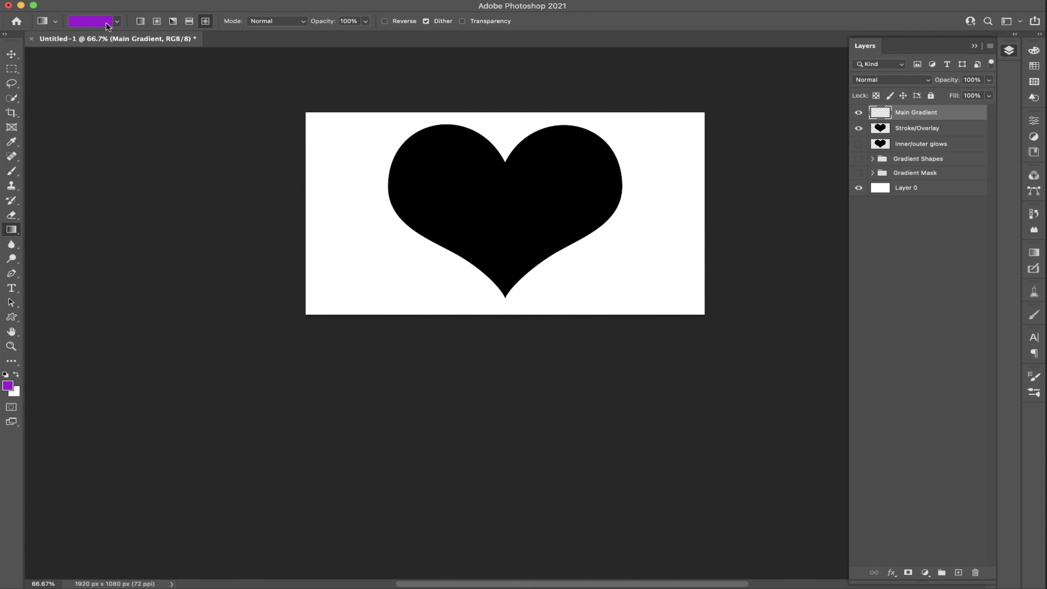
# Try drawing the diamond gradient across the Main Gradient layer with Transparency off, and undo the resulting fill
pyautogui.click(463, 22)
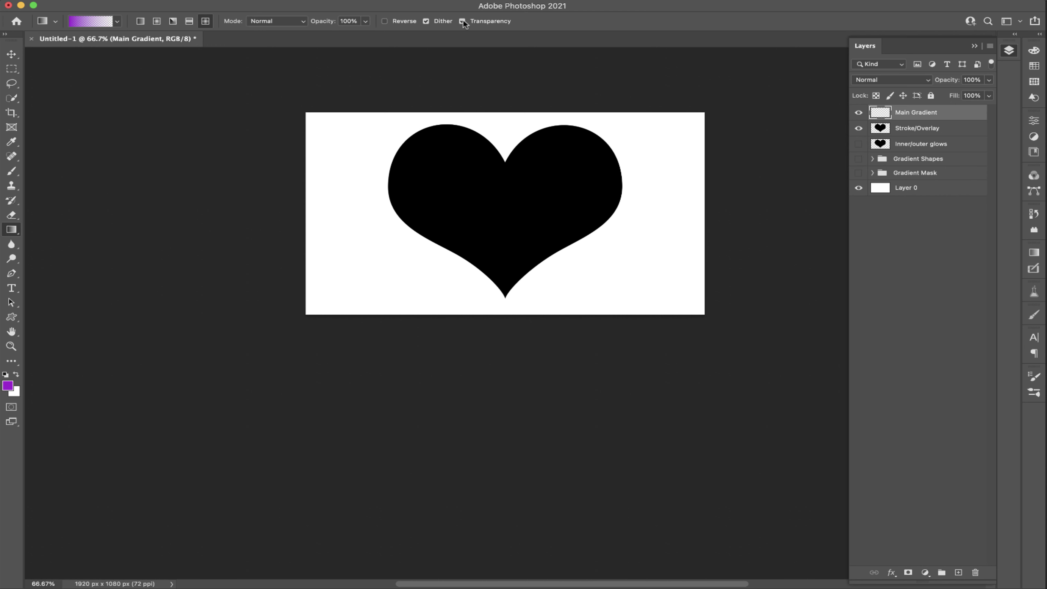
pyautogui.click(463, 21)
pyautogui.moveTo(310, 190); pyautogui.dragTo(661, 215)
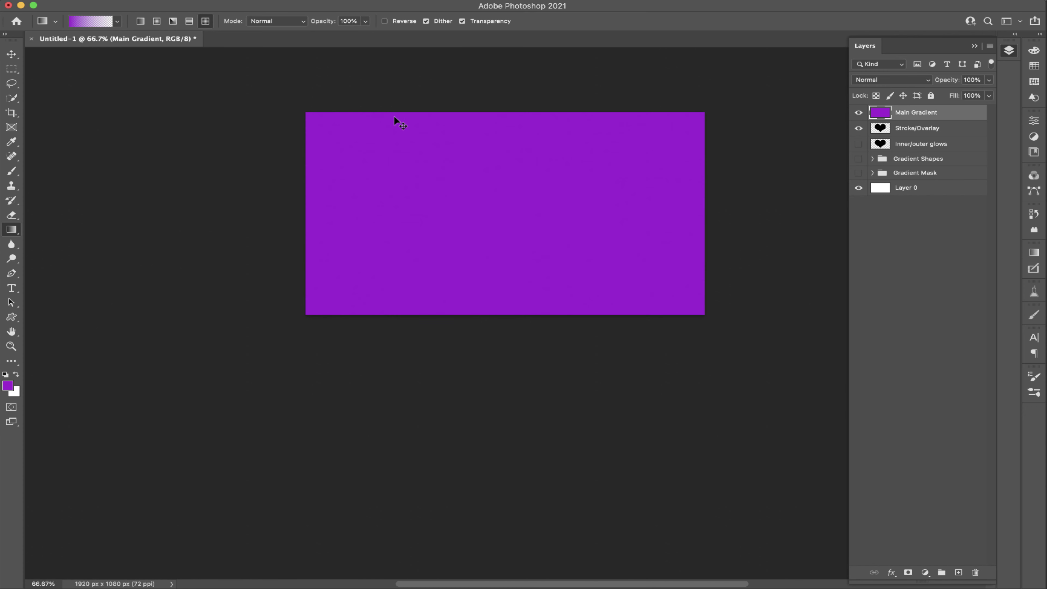
pyautogui.hotkey('ctrl', 'z')
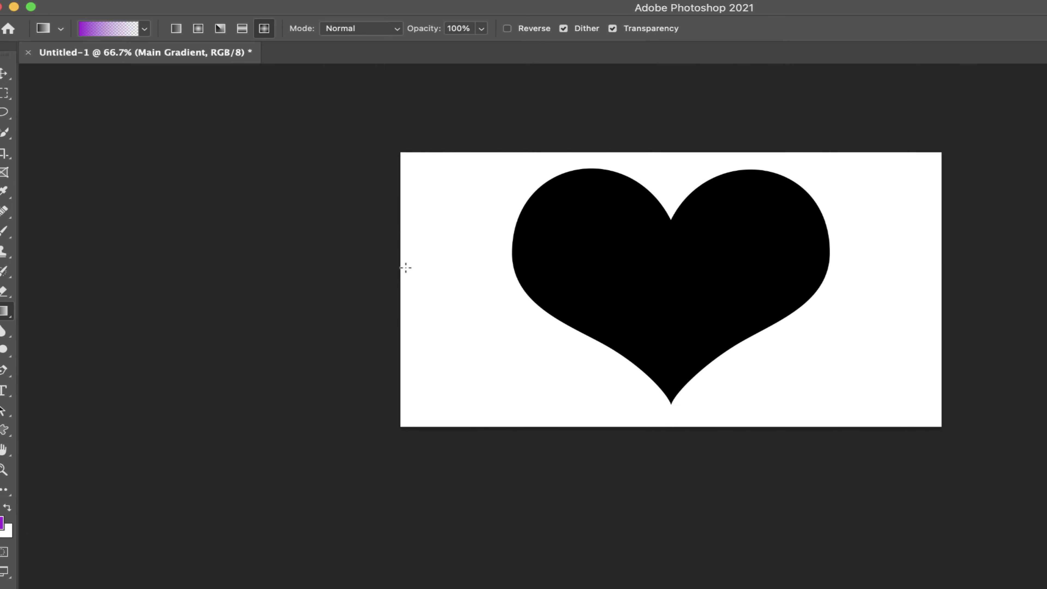
# Draw the diamond gradient with Transparency on, from just outside the canvas's left edge to its right edge
pyautogui.moveTo(392, 214); pyautogui.dragTo(765, 210)
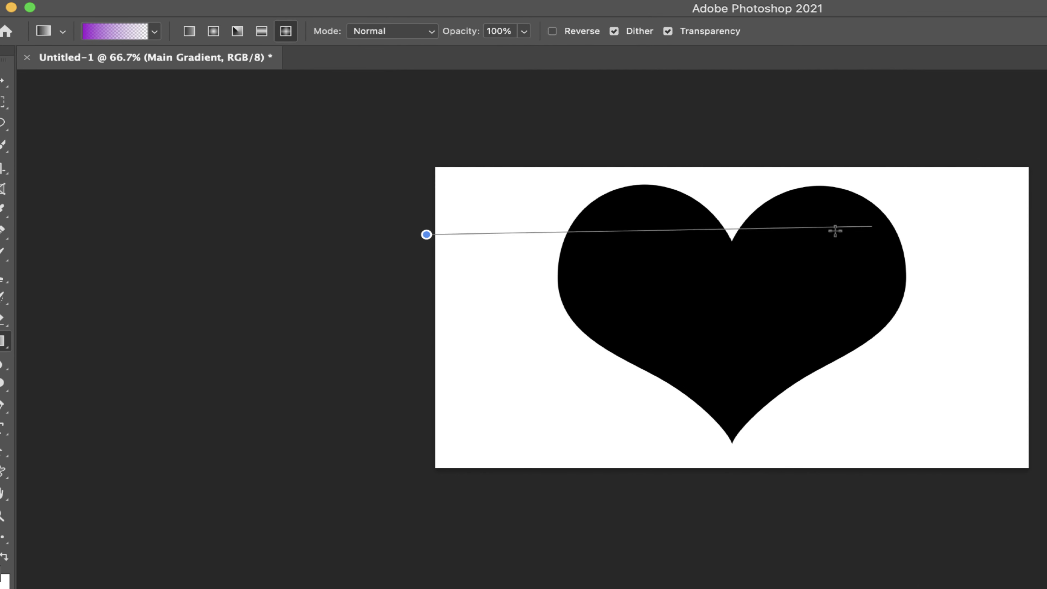
pyautogui.moveTo(836, 231); pyautogui.dragTo(1033, 237)
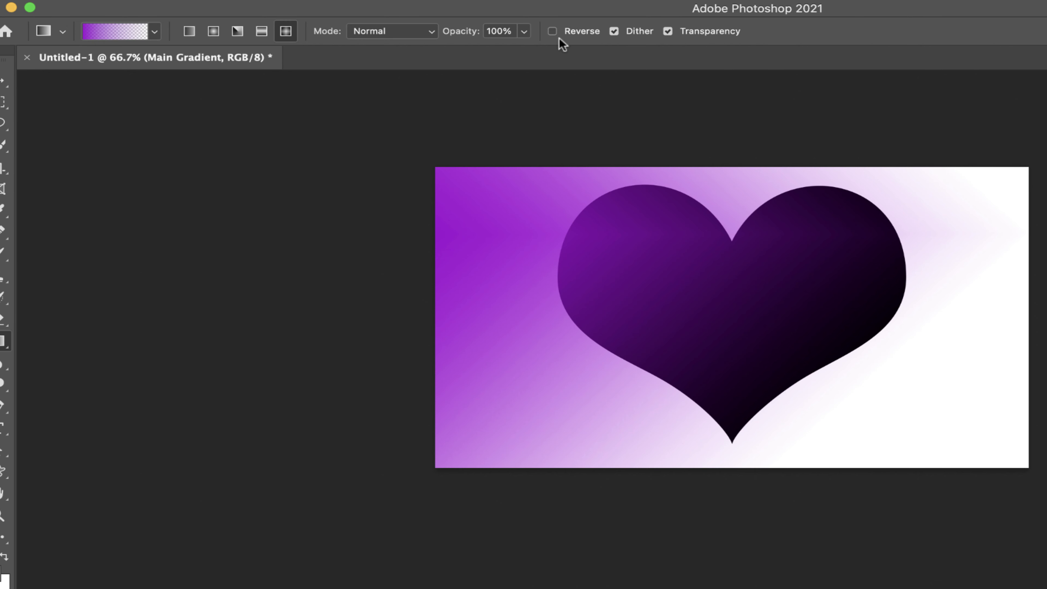
# Enable Reverse for the gradient and undo the gradient drawn over the heart
pyautogui.click(553, 31)
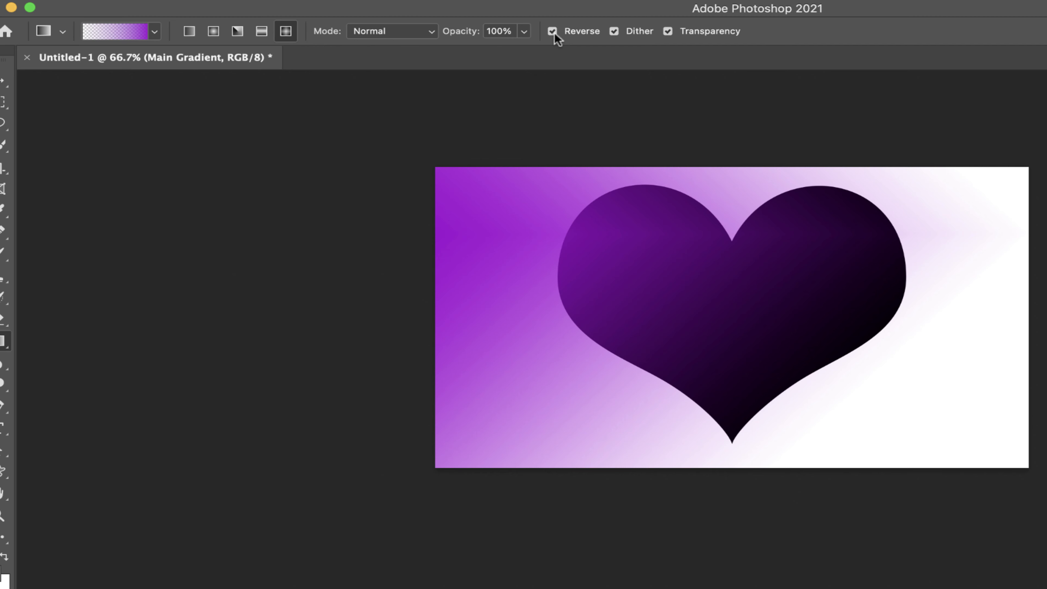
pyautogui.press('super+z')
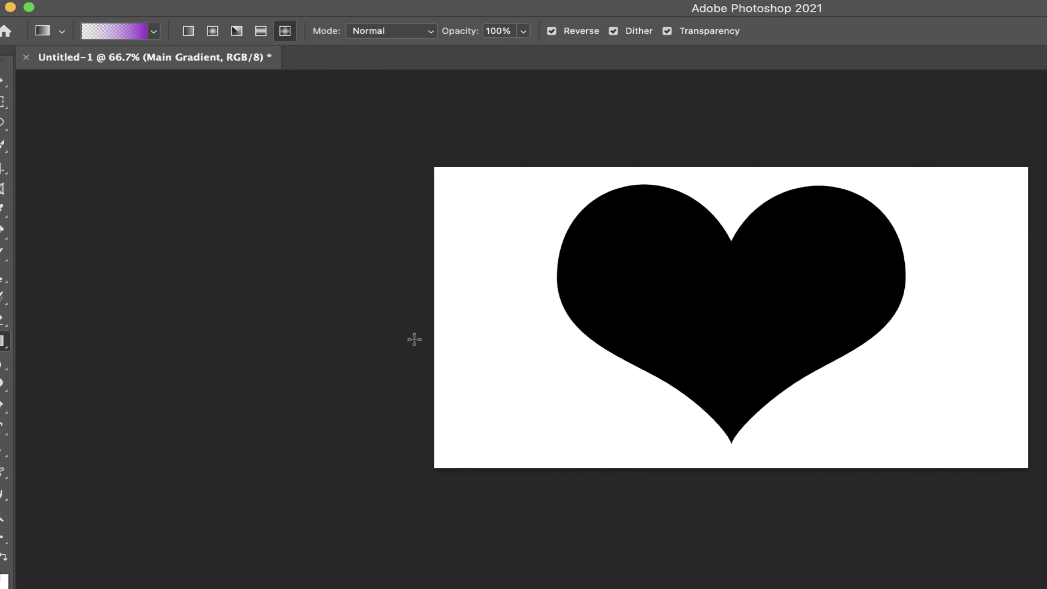
# Try a left-to-right diamond gradient with Reverse on and a right-to-left one with Reverse off, undoing each
pyautogui.moveTo(434, 314); pyautogui.dragTo(1018, 302)
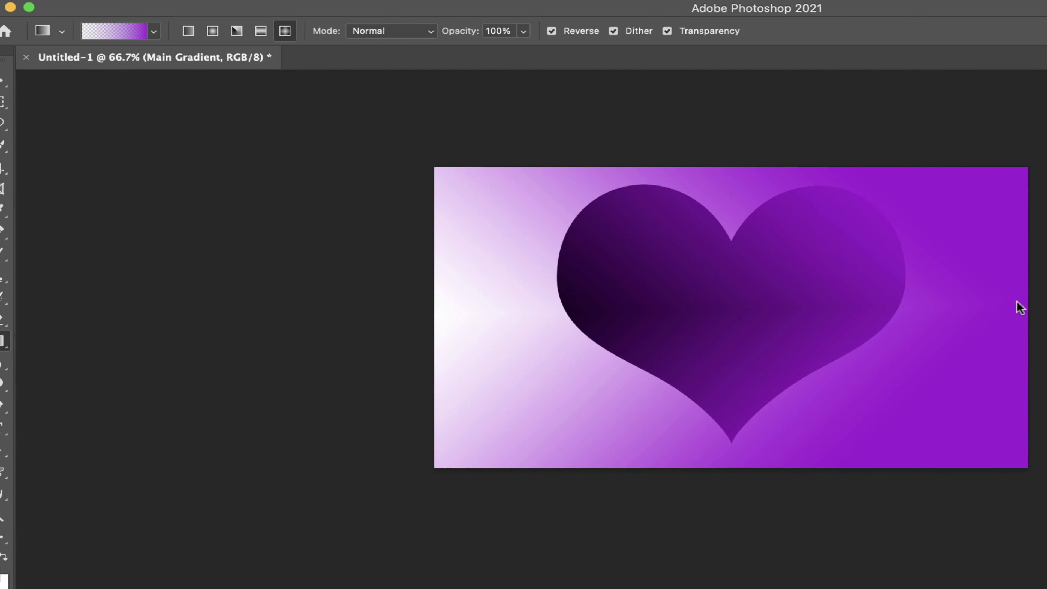
pyautogui.press('super+z')
pyautogui.click(552, 31)
pyautogui.moveTo(1033, 286); pyautogui.dragTo(448, 312)
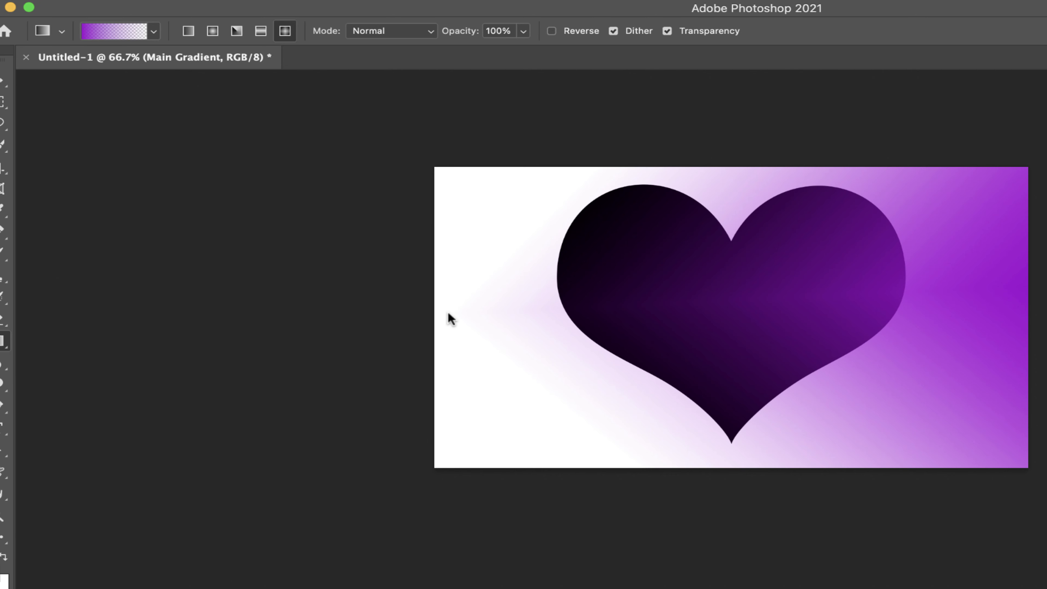
pyautogui.press('super+z')
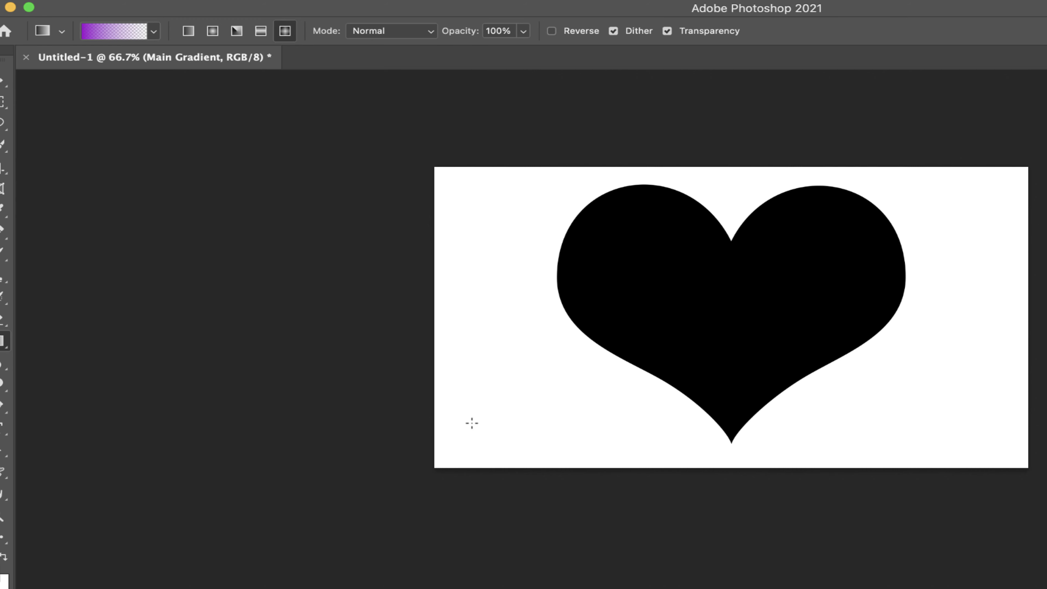
# Try a diagonal diamond gradient from the canvas's lower-left to upper-right corner, and undo both it and the linear black-purple-white gradient
pyautogui.moveTo(458, 438); pyautogui.dragTo(1017, 186)
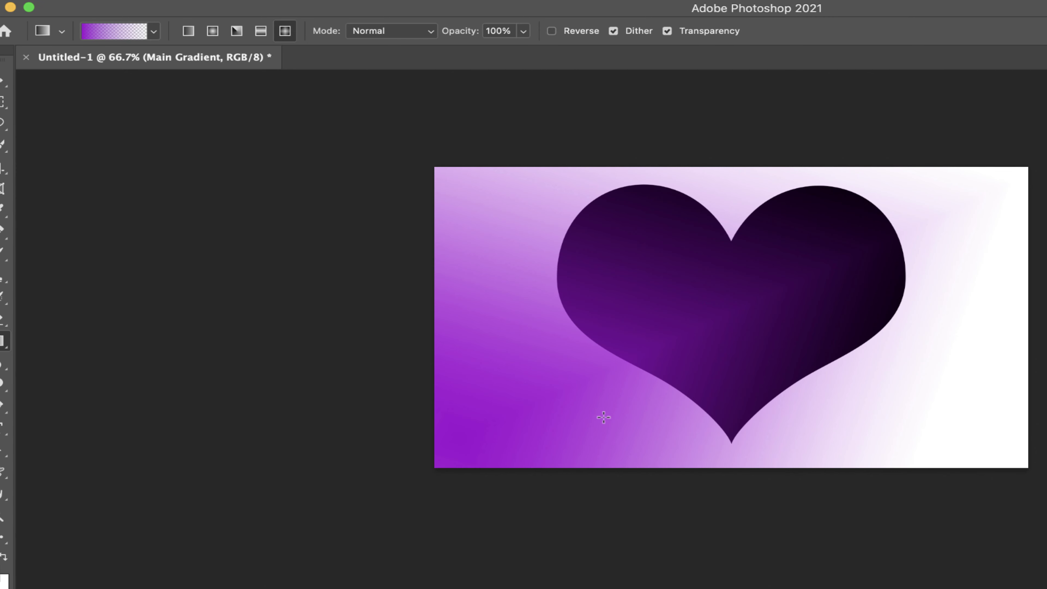
pyautogui.press('super+z')
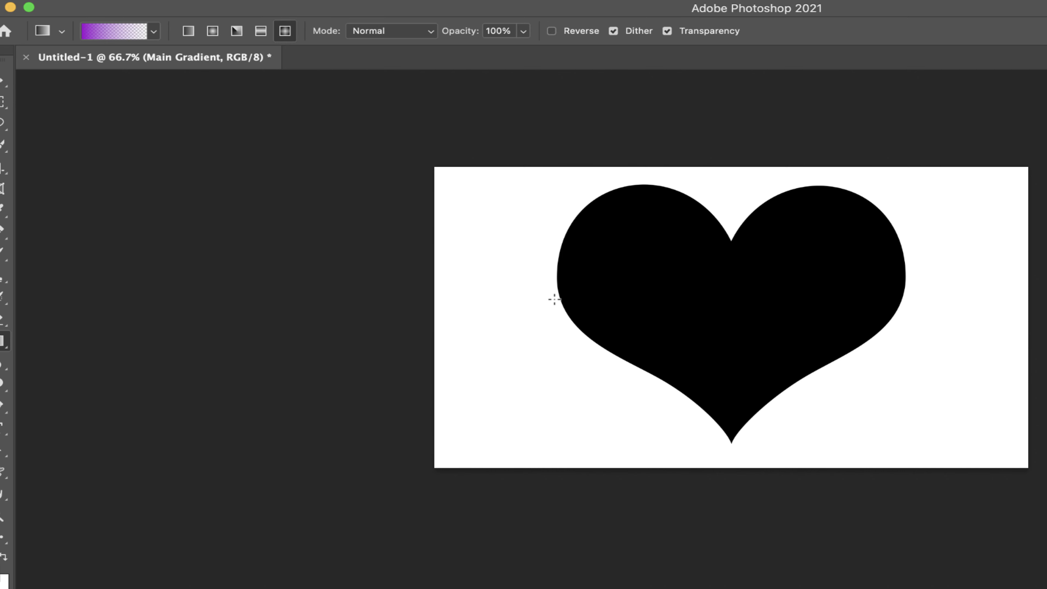
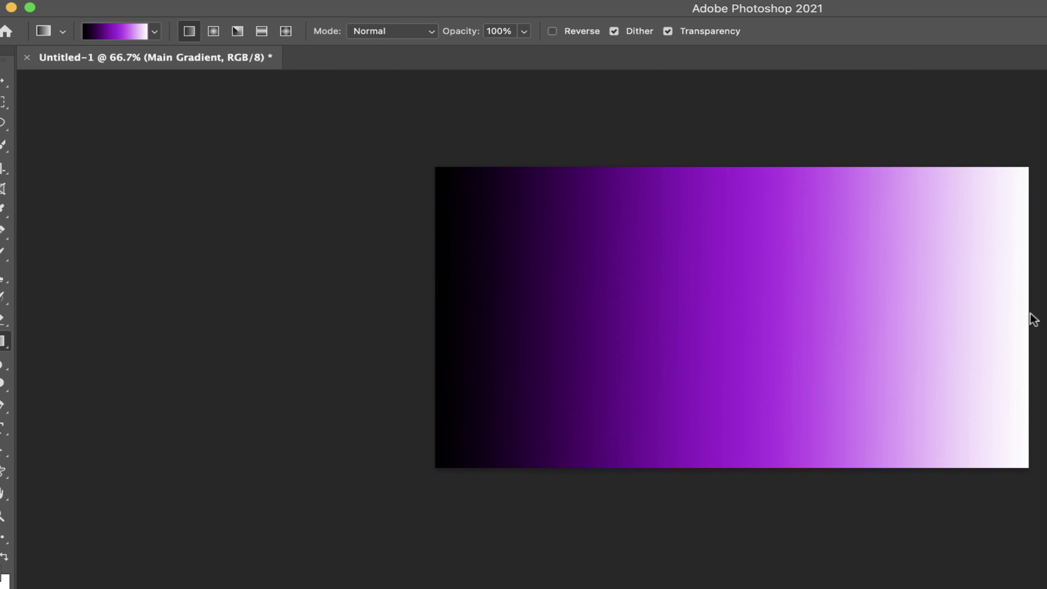
pyautogui.press('super+z')
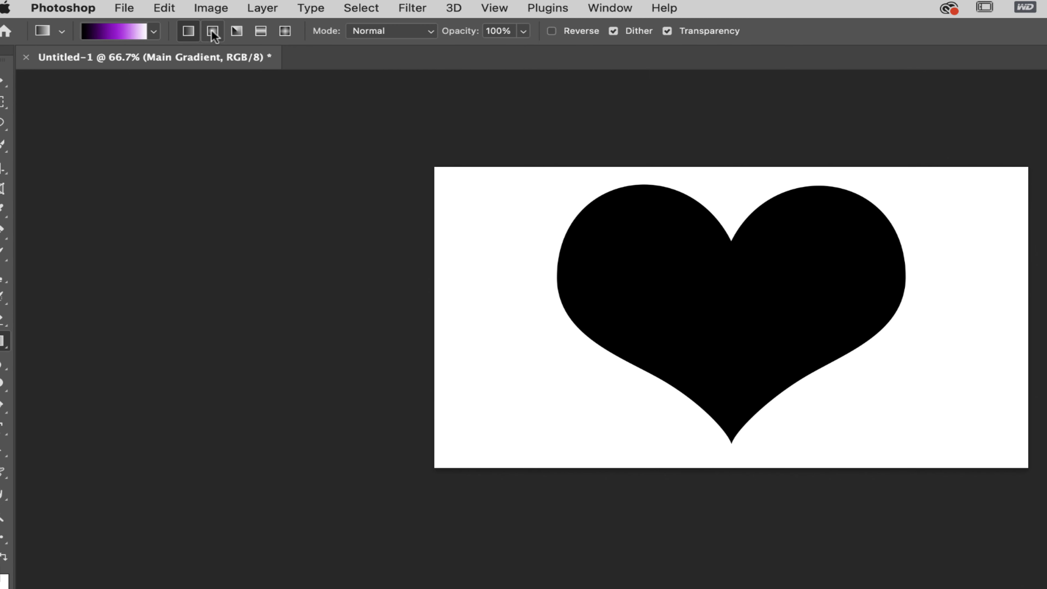
# Try two radial gradients over the heart, undoing each, and draw an angle gradient from the canvas centre to the upper edge
pyautogui.click(213, 32)
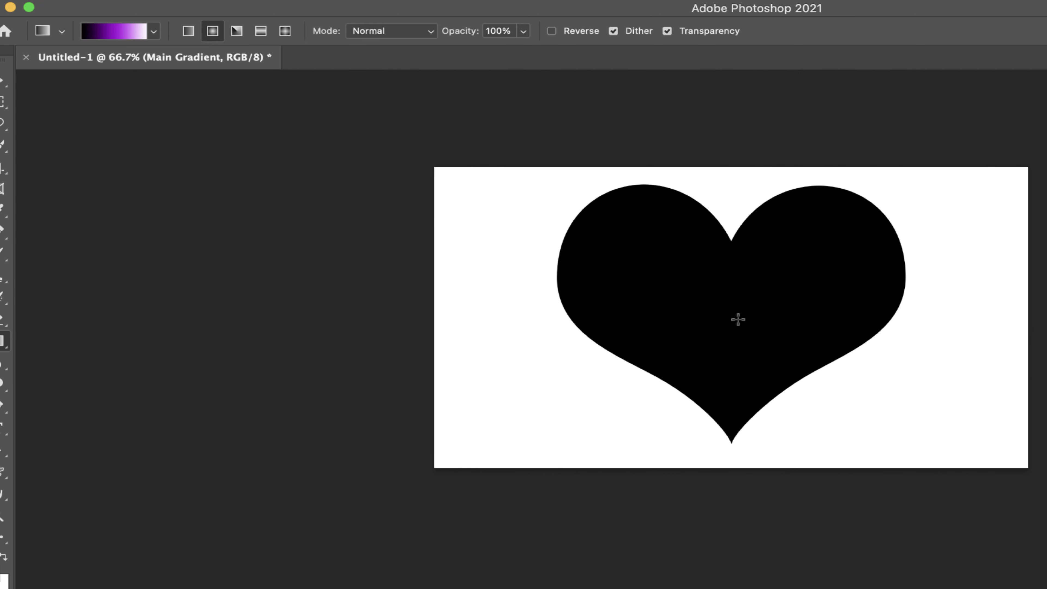
pyautogui.moveTo(737, 320); pyautogui.dragTo(1036, 142)
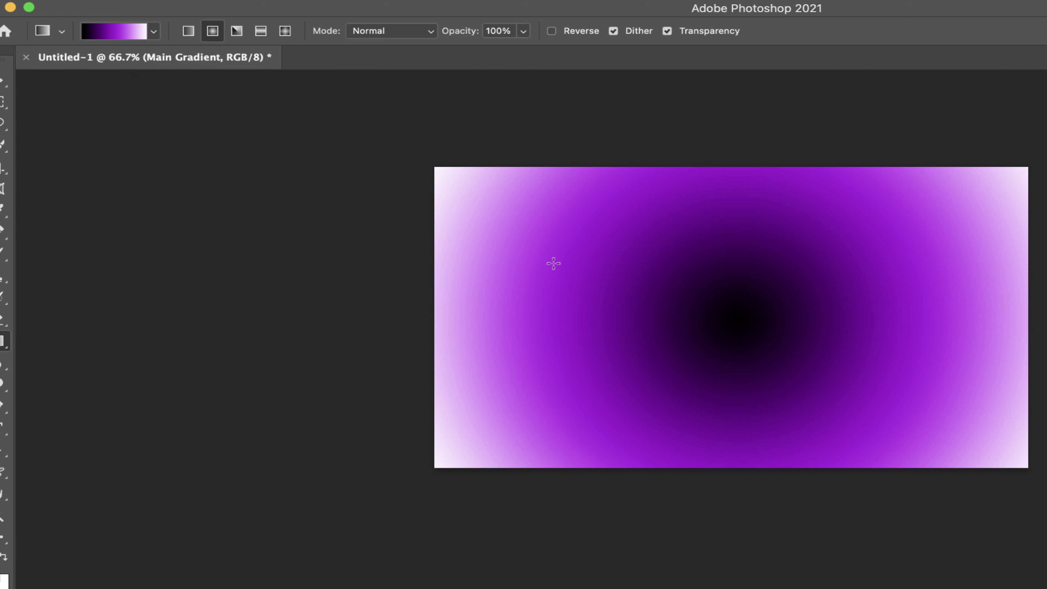
pyautogui.press('super+z')
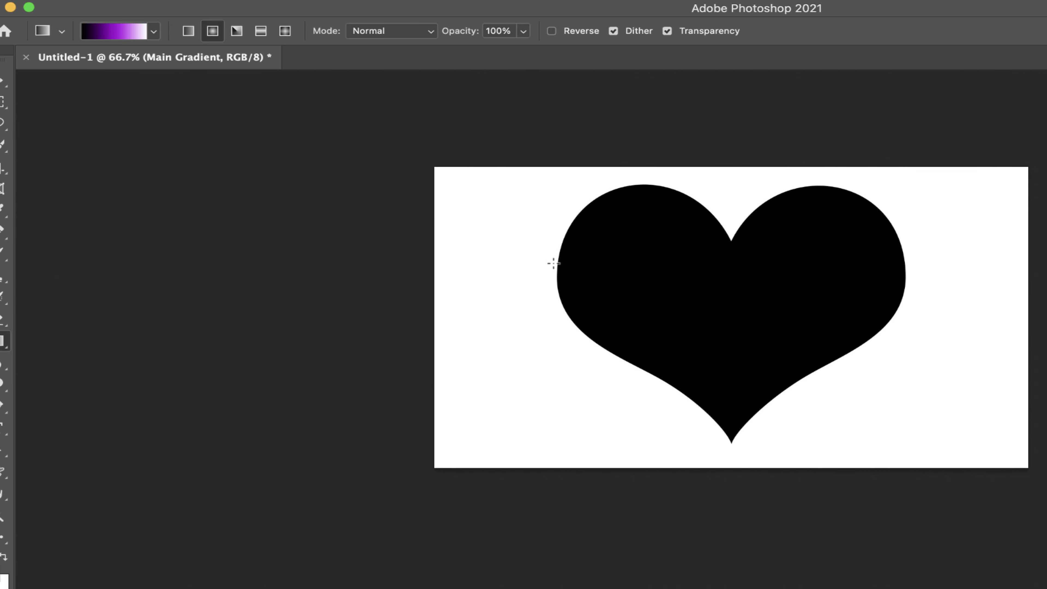
pyautogui.moveTo(547, 261); pyautogui.dragTo(790, 445)
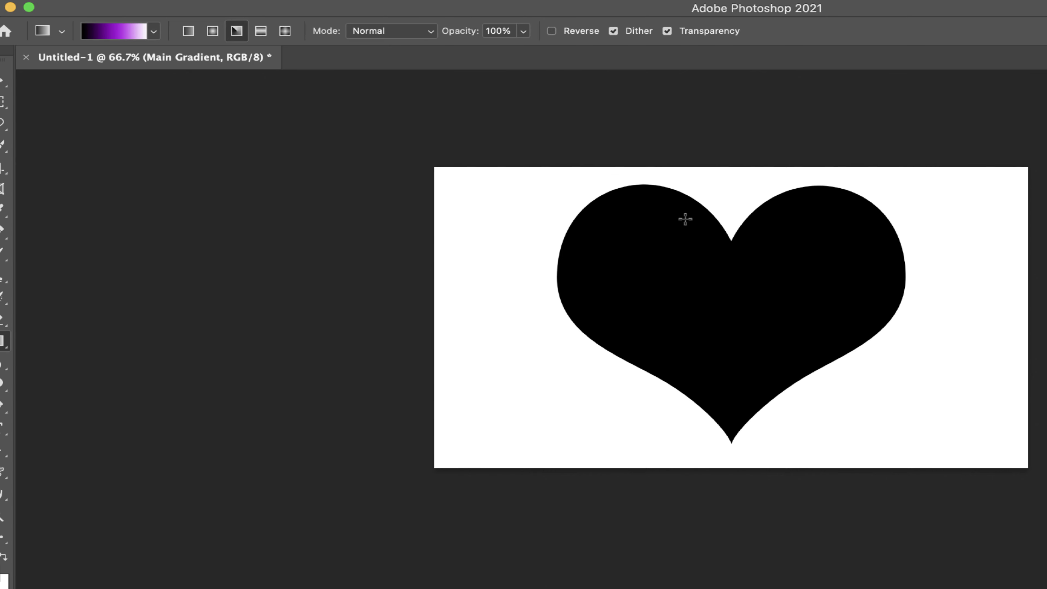
pyautogui.moveTo(731, 317); pyautogui.dragTo(728, 153)
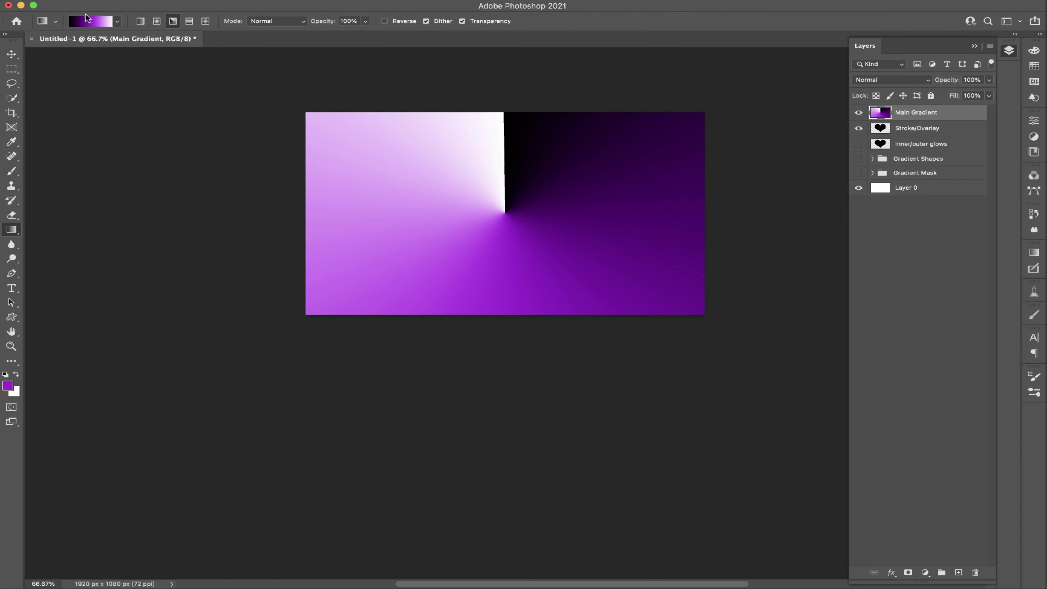
# Edit the custom gradient by adding a black stop at 100% and shifting the white stop closer to the purple one
pyautogui.click(87, 17)
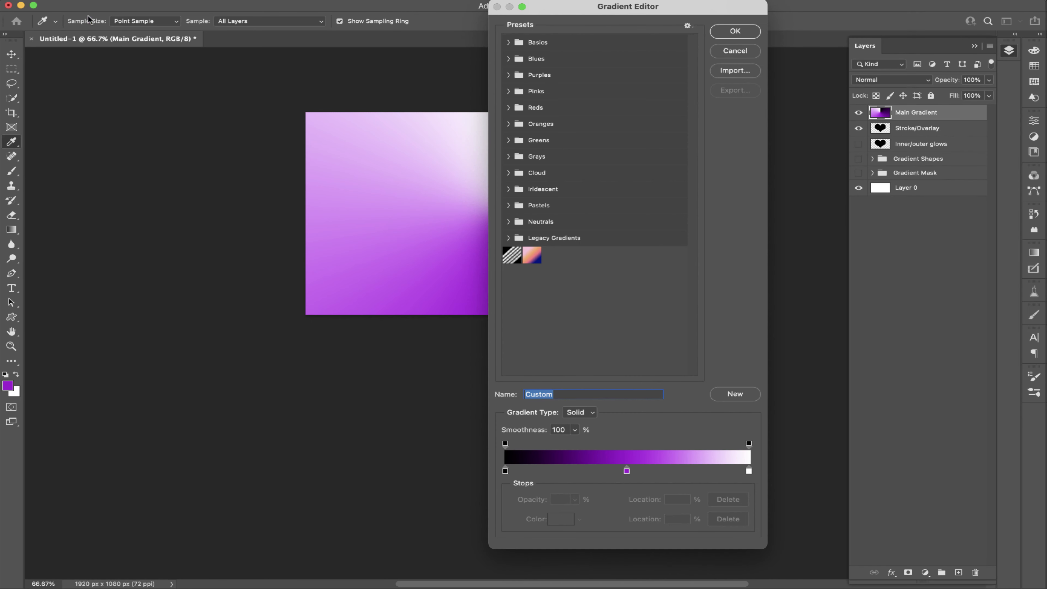
pyautogui.click(507, 470)
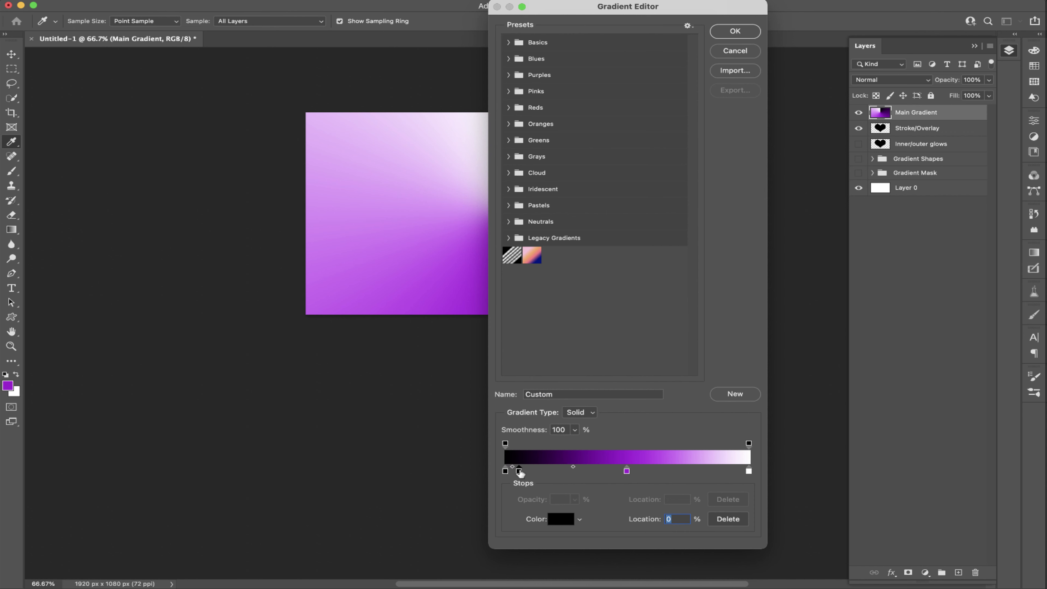
pyautogui.moveTo(519, 474); pyautogui.dragTo(758, 474)
pyautogui.click(749, 472)
pyautogui.click(707, 471)
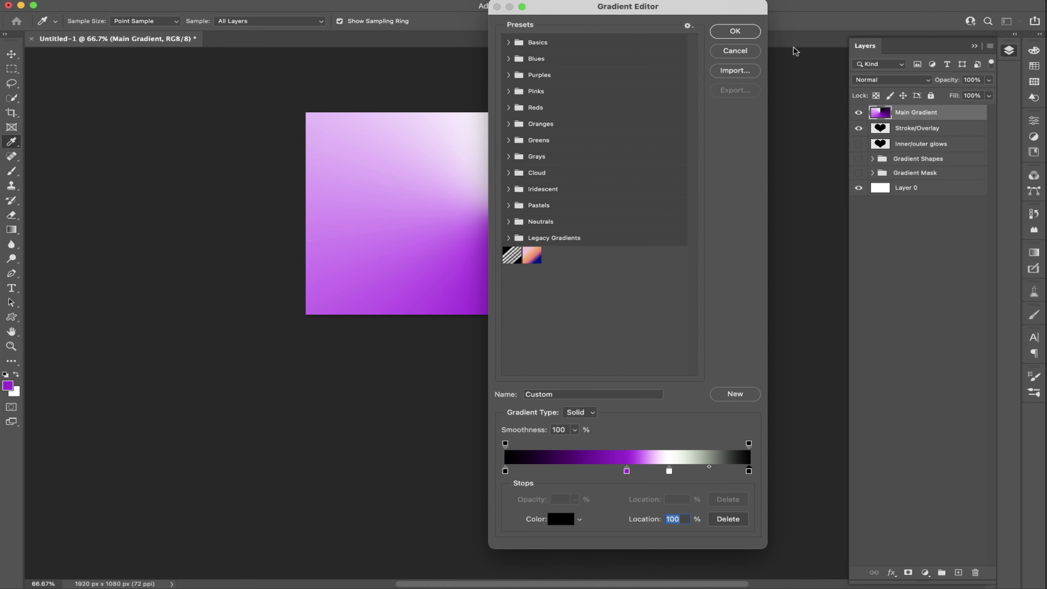
pyautogui.click(754, 31)
# Redraw the angle gradient with the edited colours from the canvas centre to its upper edge, and undo it
pyautogui.press('super+z')
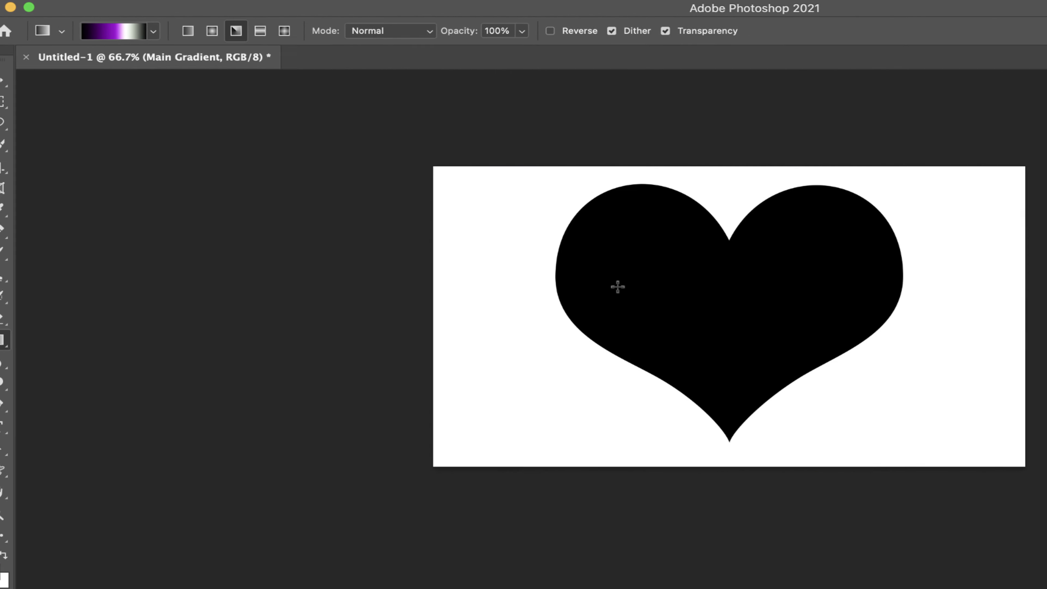
pyautogui.moveTo(729, 327); pyautogui.dragTo(723, 163)
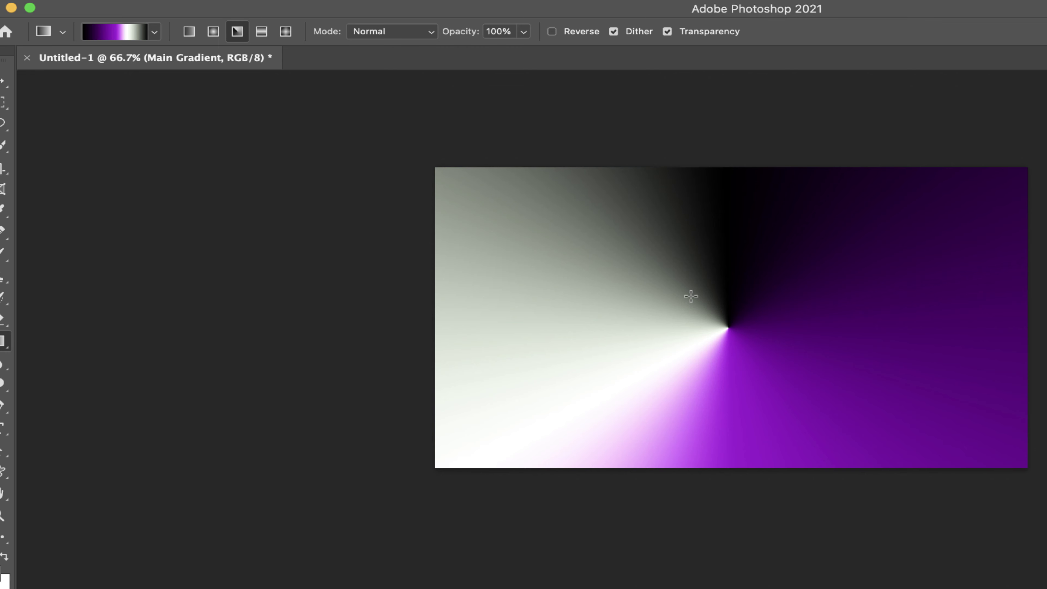
pyautogui.press('super+z')
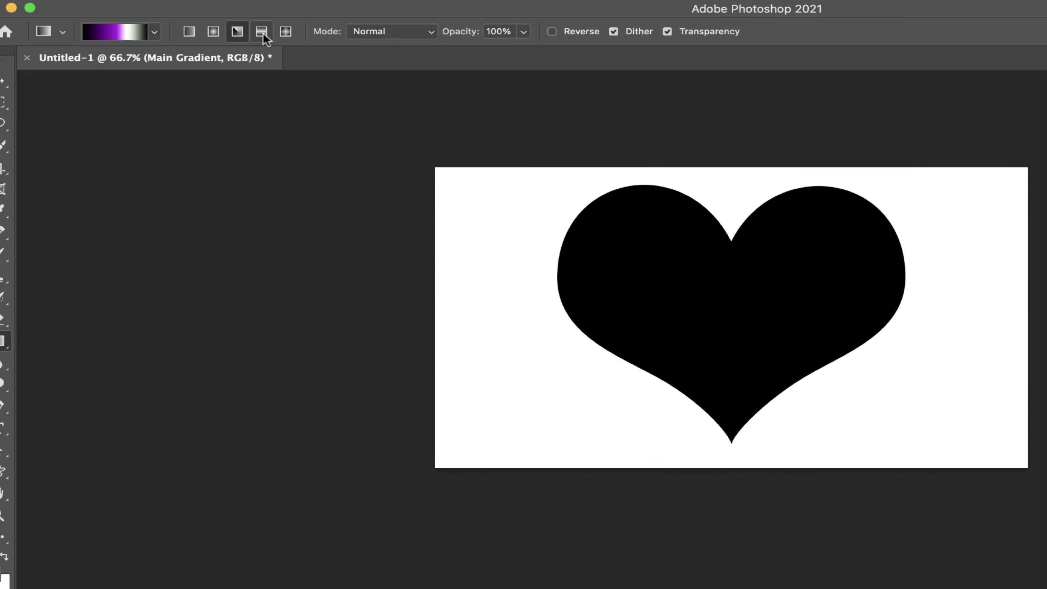
# Try a reflected gradient from the canvas centre to its right edge, undo it, and draw a diamond gradient upward from the centre
pyautogui.click(263, 36)
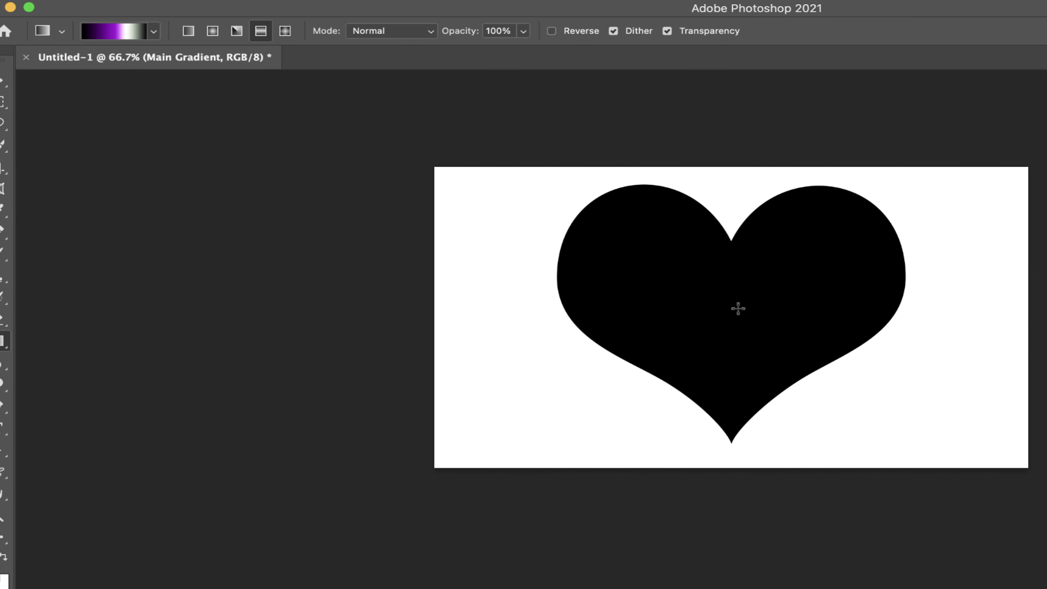
pyautogui.moveTo(738, 309); pyautogui.dragTo(1031, 309)
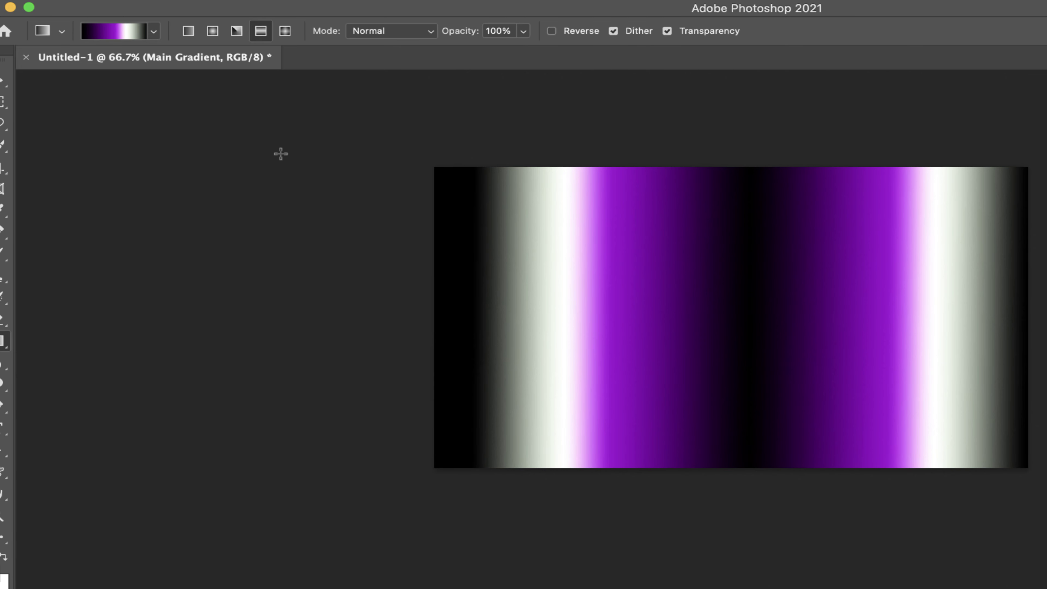
pyautogui.click(285, 32)
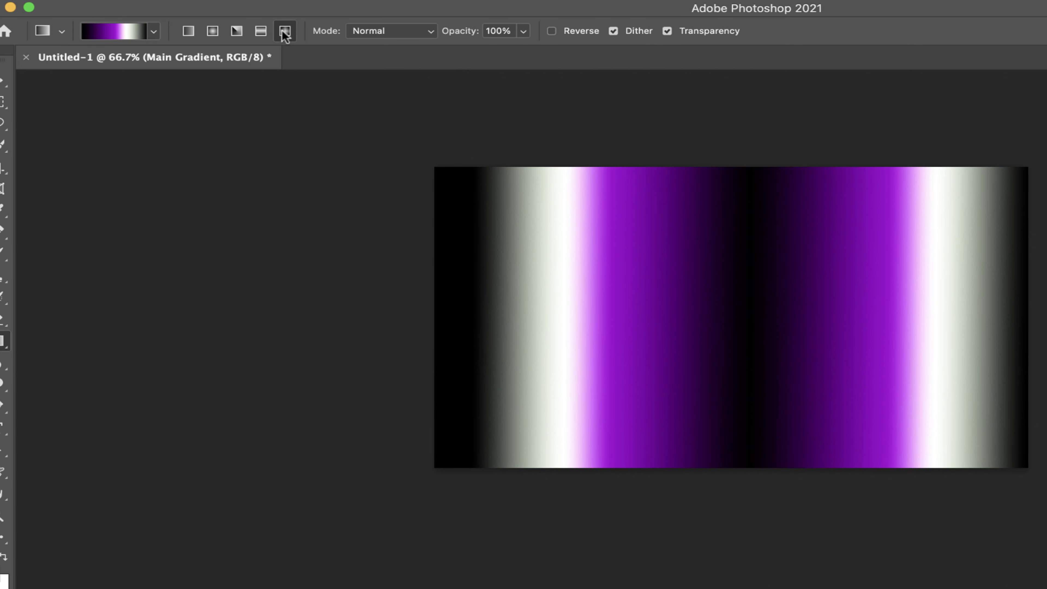
pyautogui.press('super+z')
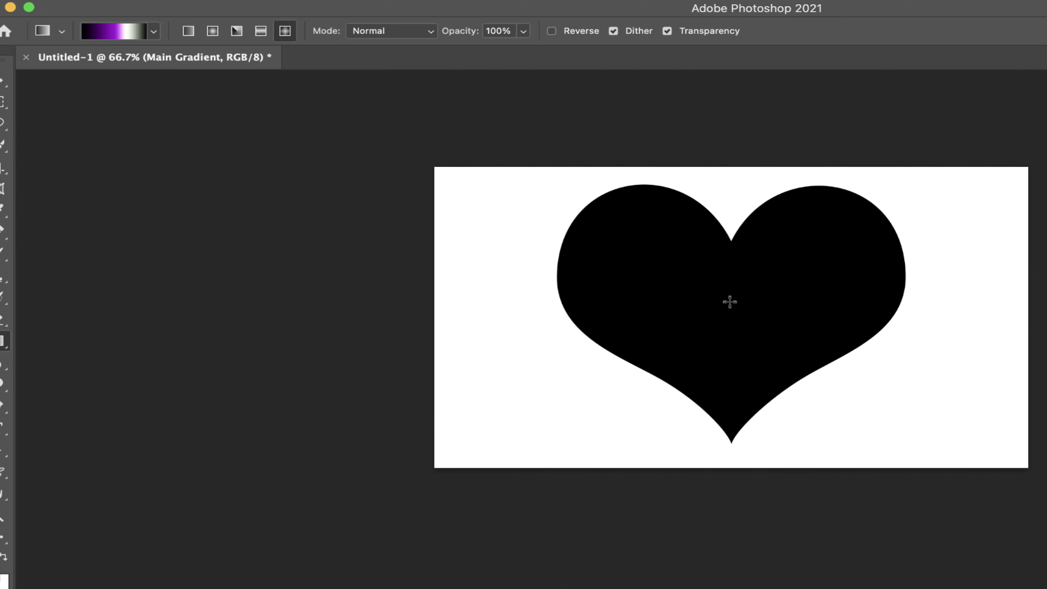
pyautogui.moveTo(731, 321); pyautogui.dragTo(730, 171)
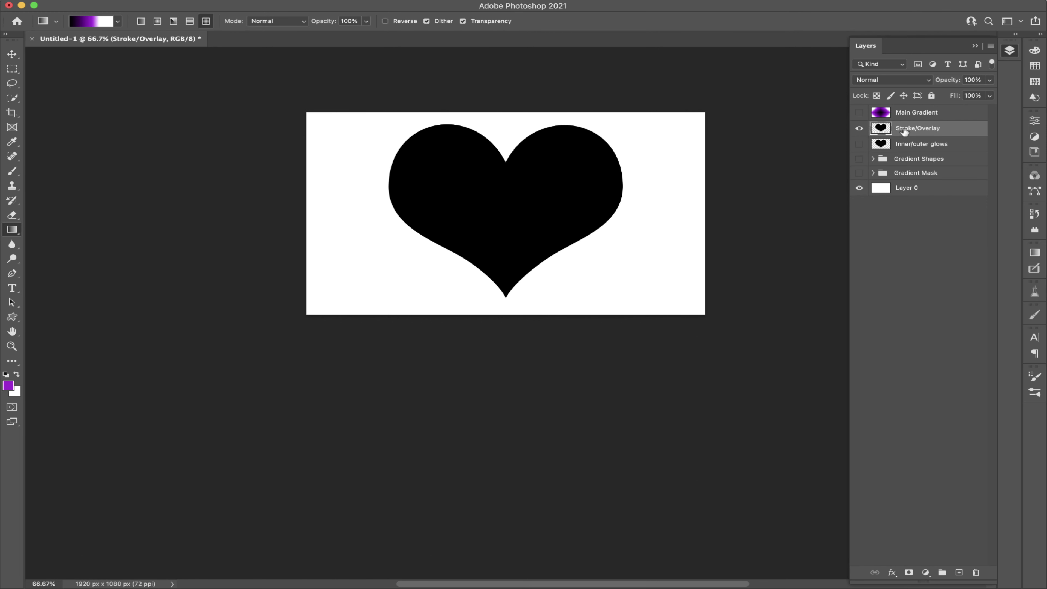
# Add a Stroke effect with the Gradient fill type to the Stroke/Overlay layer, keeping the heart in view
pyautogui.doubleClick(972, 129)
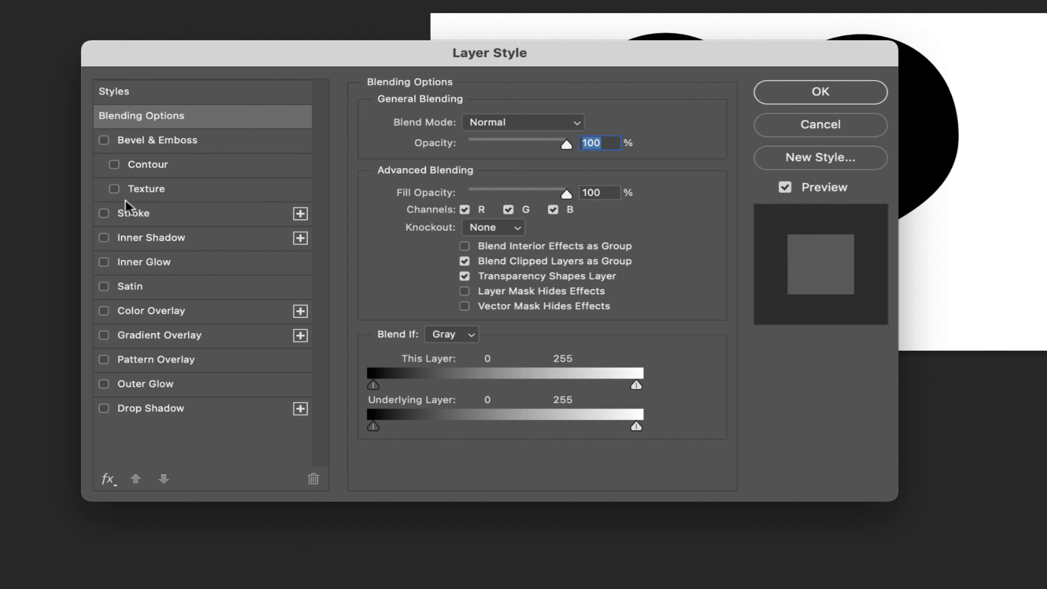
pyautogui.click(108, 214)
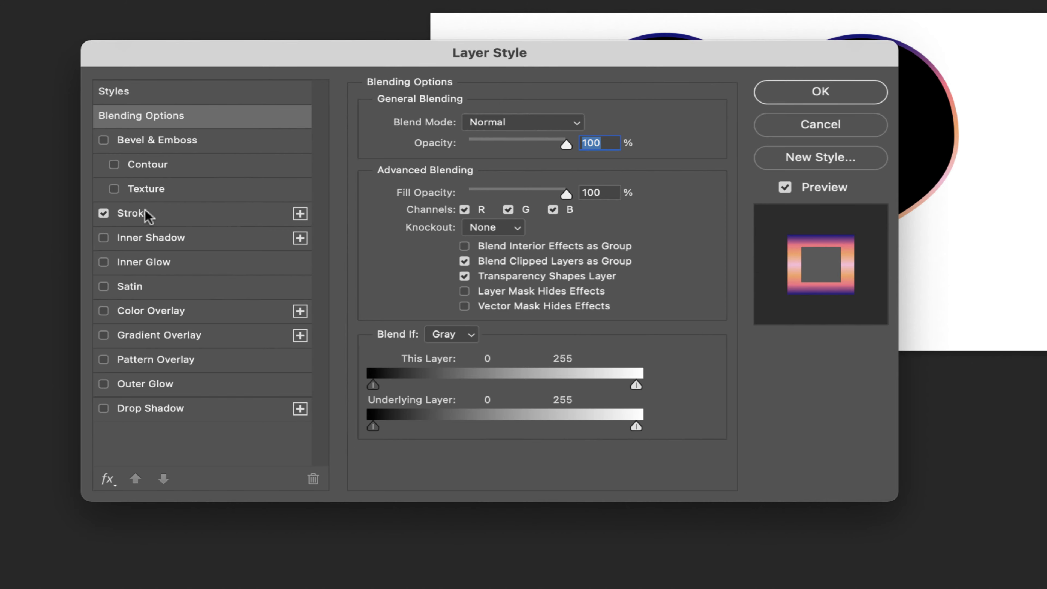
pyautogui.click(176, 214)
pyautogui.moveTo(434, 53); pyautogui.dragTo(378, 281)
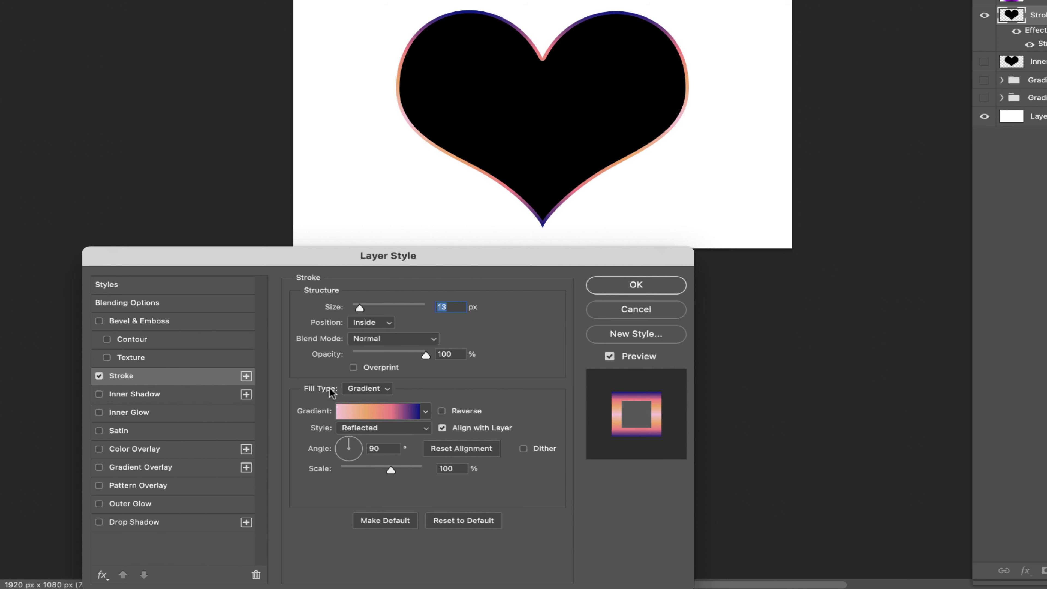
pyautogui.click(366, 388)
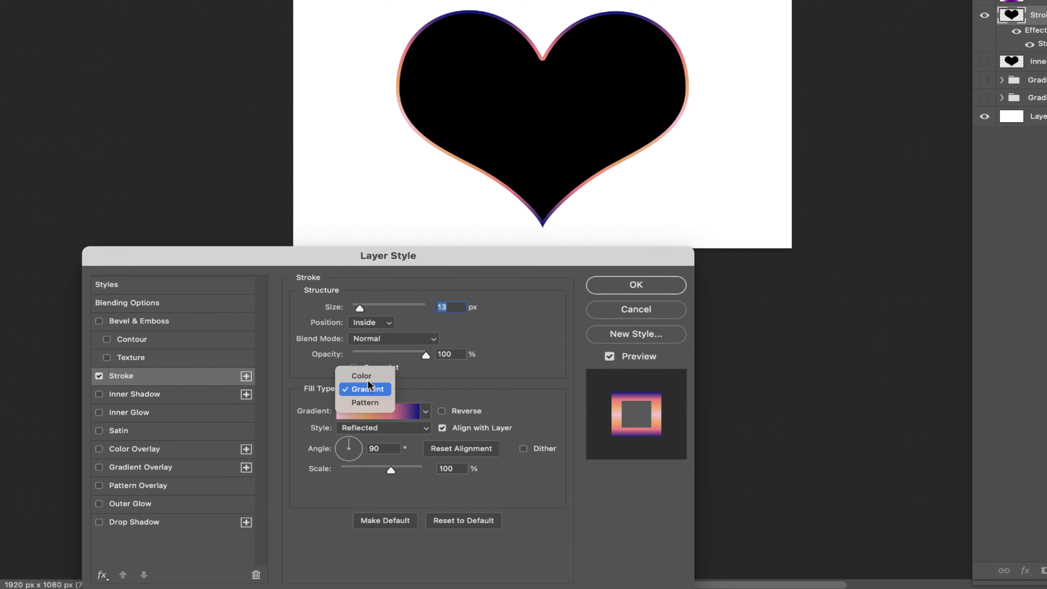
pyautogui.click(376, 389)
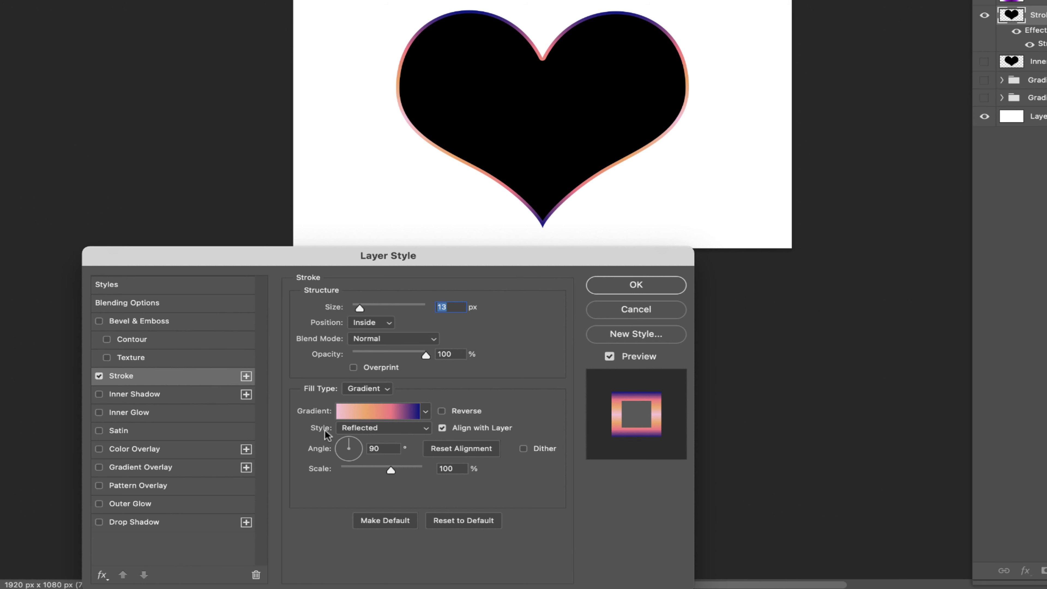
# Try the Linear style for the stroke gradient, and set it to Radial with a 134° angle and 150% scale
pyautogui.click(376, 429)
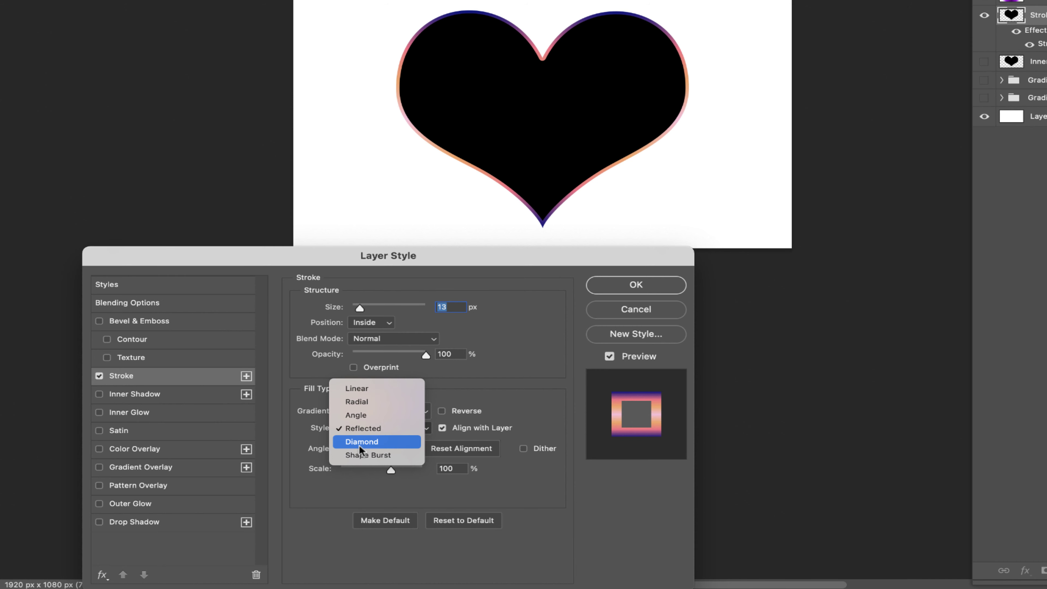
pyautogui.click(363, 390)
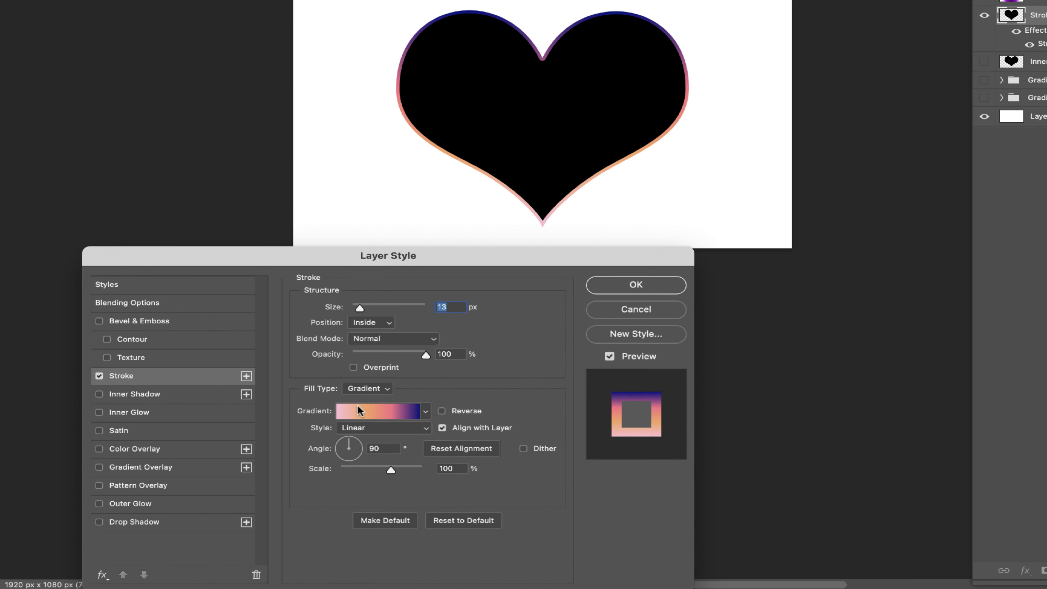
pyautogui.click(364, 429)
pyautogui.click(362, 441)
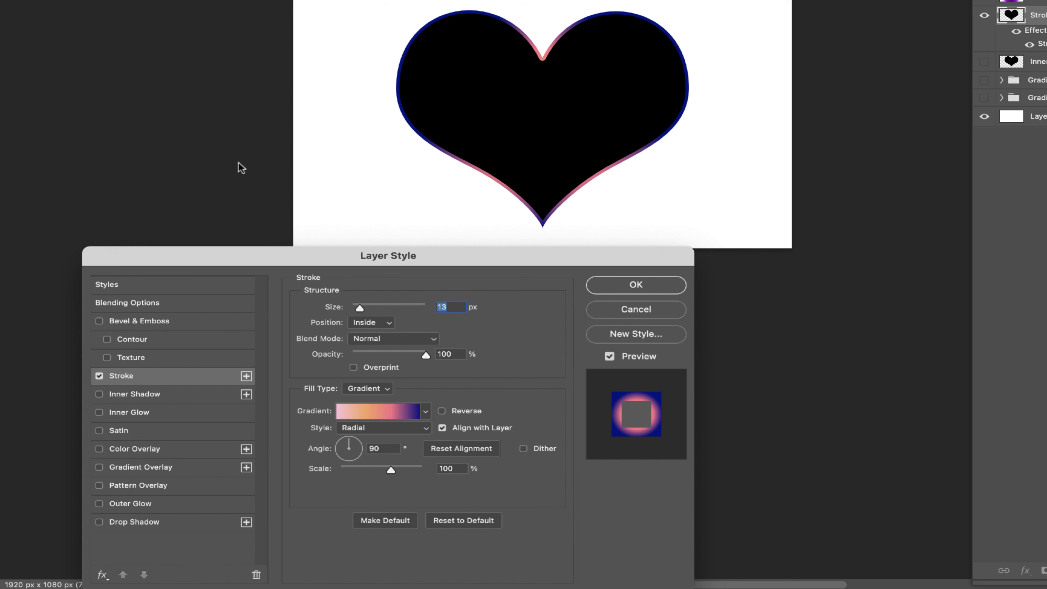
pyautogui.moveTo(361, 454); pyautogui.dragTo(338, 437)
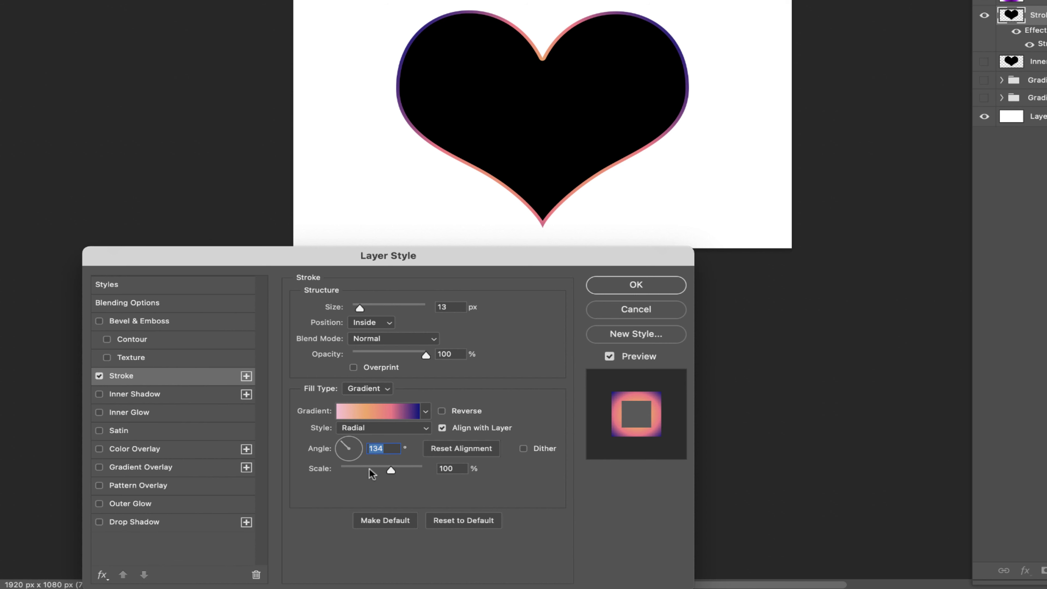
pyautogui.moveTo(392, 468)
pyautogui.mouseDown()
pyautogui.moveTo(364, 466)
pyautogui.moveTo(438, 472)
pyautogui.mouseUp()
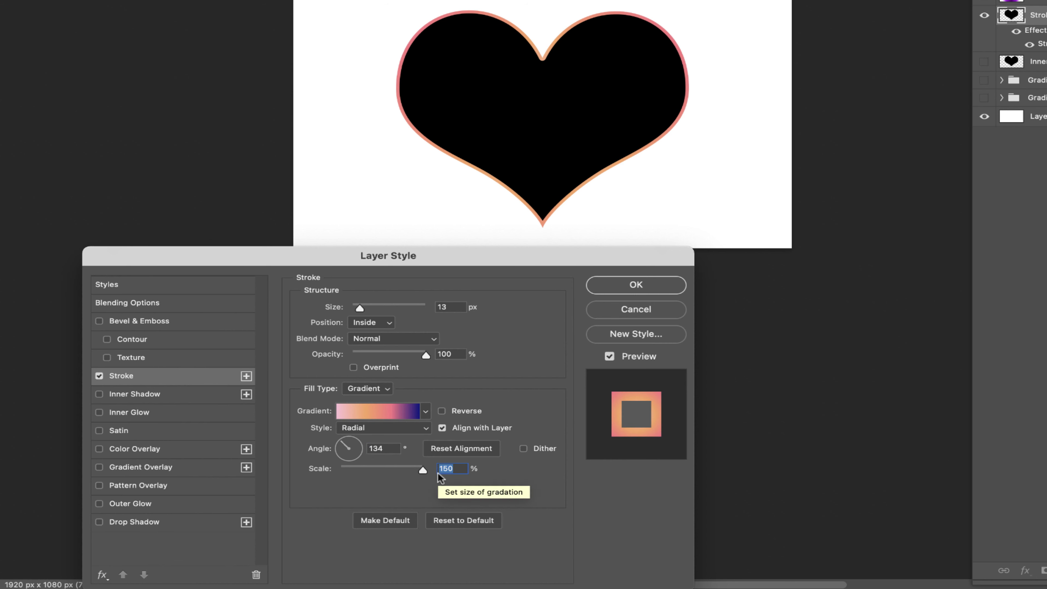
# Enable the Gradient Overlay effect on the Stroke/Overlay layer and show its settings
pyautogui.click(165, 369)
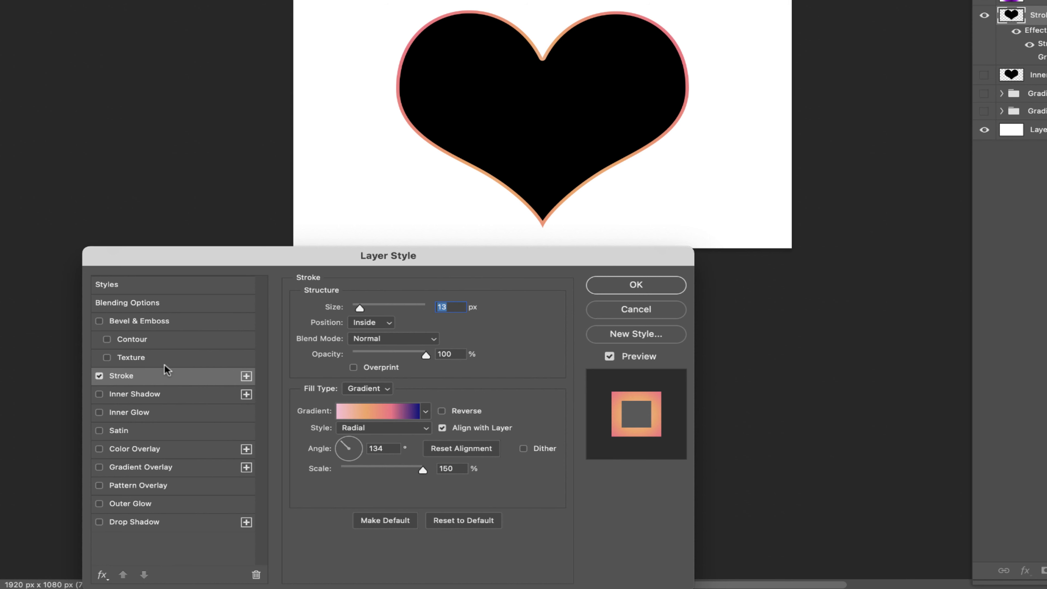
pyautogui.click(394, 340)
pyautogui.click(494, 288)
pyautogui.click(151, 467)
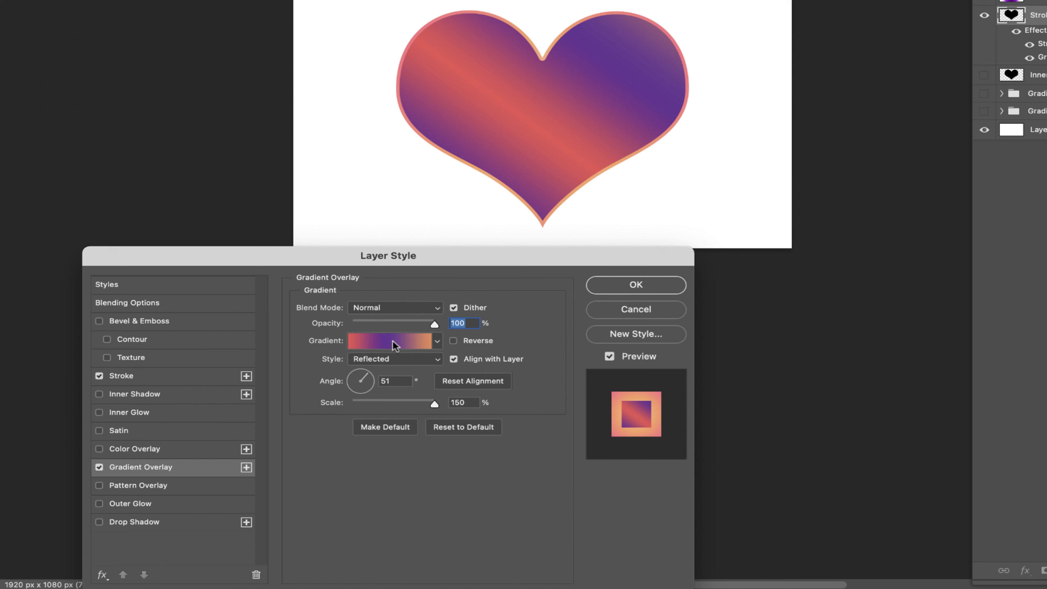
# Review the gradient presets and style options available for the Gradient Overlay effect
pyautogui.click(437, 342)
pyautogui.click(437, 342)
pyautogui.click(401, 357)
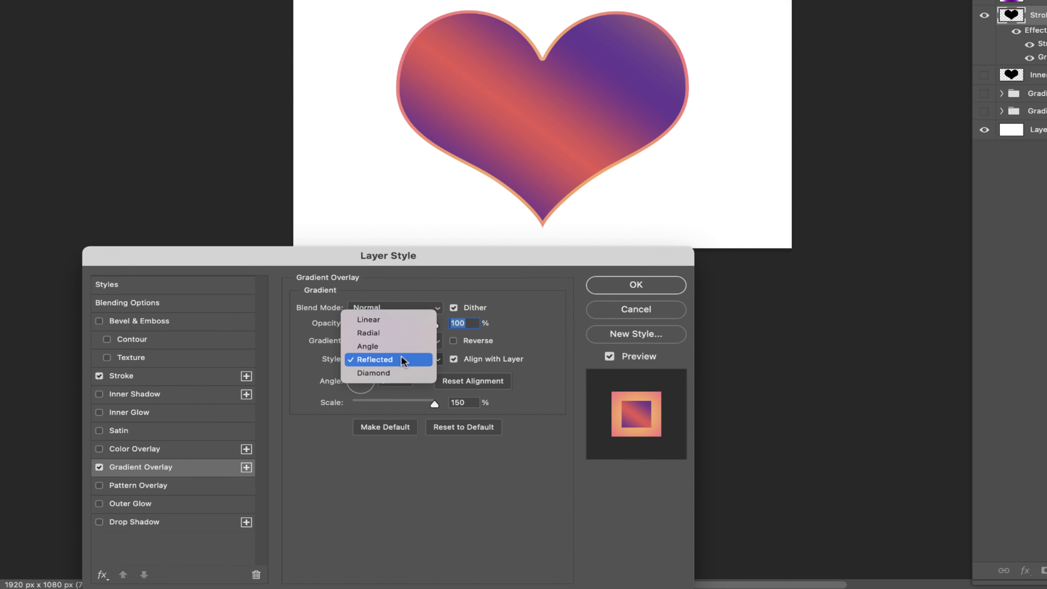
pyautogui.click(386, 461)
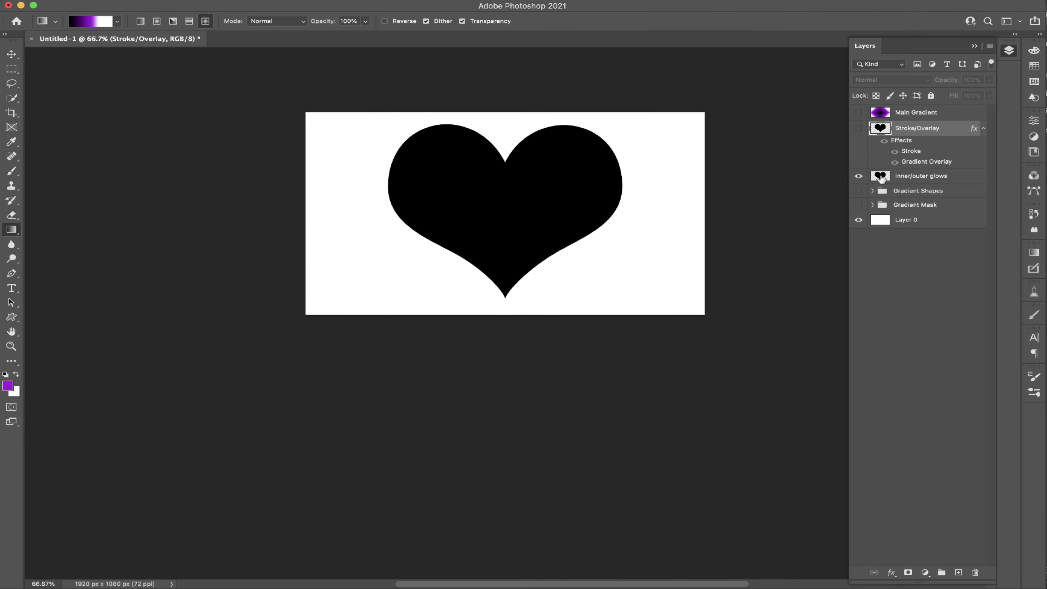
# Add an Outer Glow effect to the Inner/outer glows layer and set its size to 114 px, keeping the heart in view
pyautogui.doubleClick(964, 177)
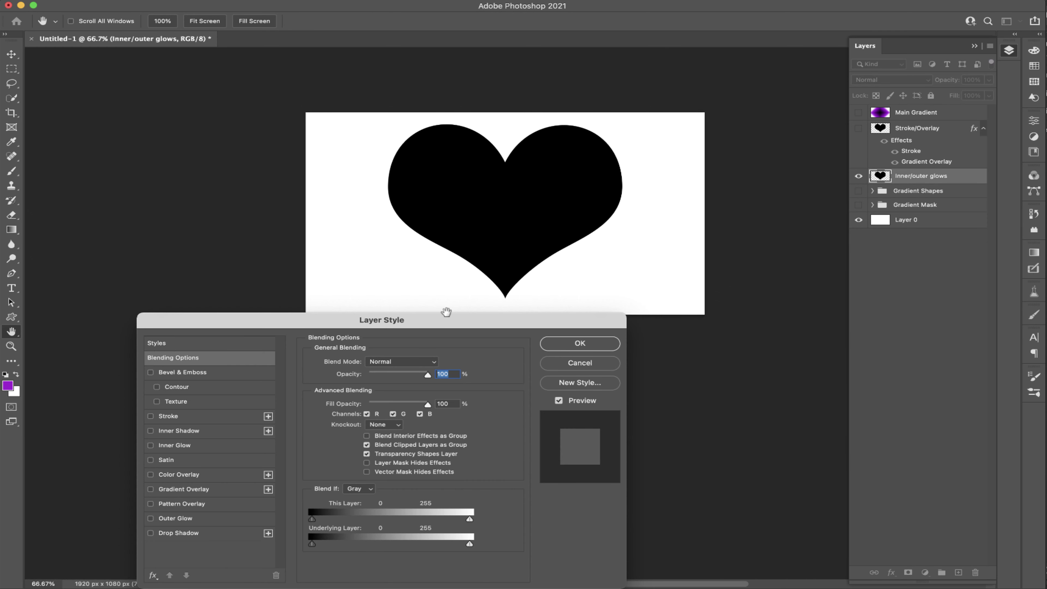
pyautogui.moveTo(449, 322); pyautogui.dragTo(430, 207)
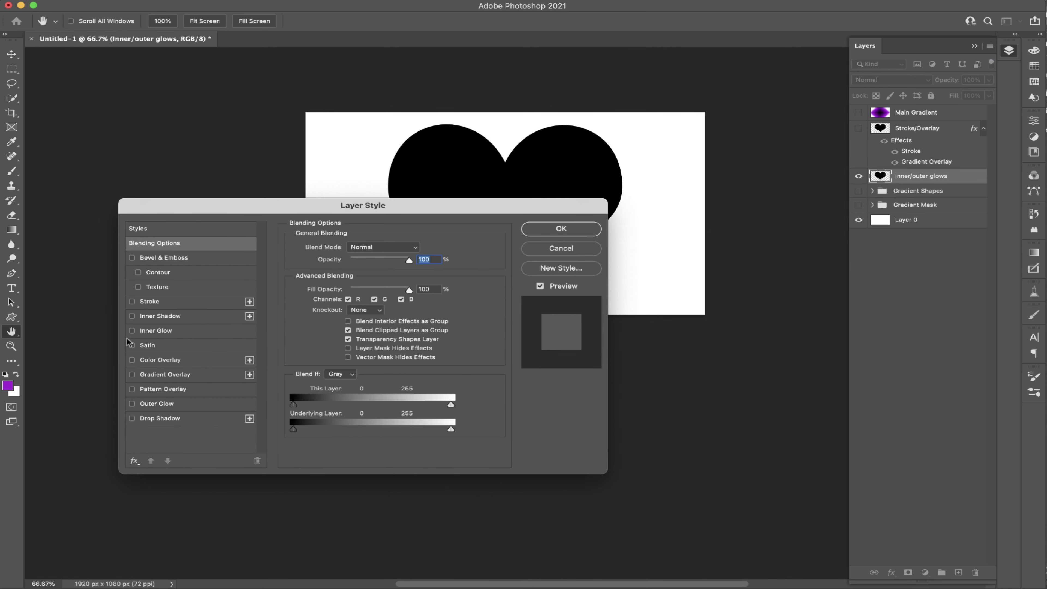
pyautogui.click(132, 404)
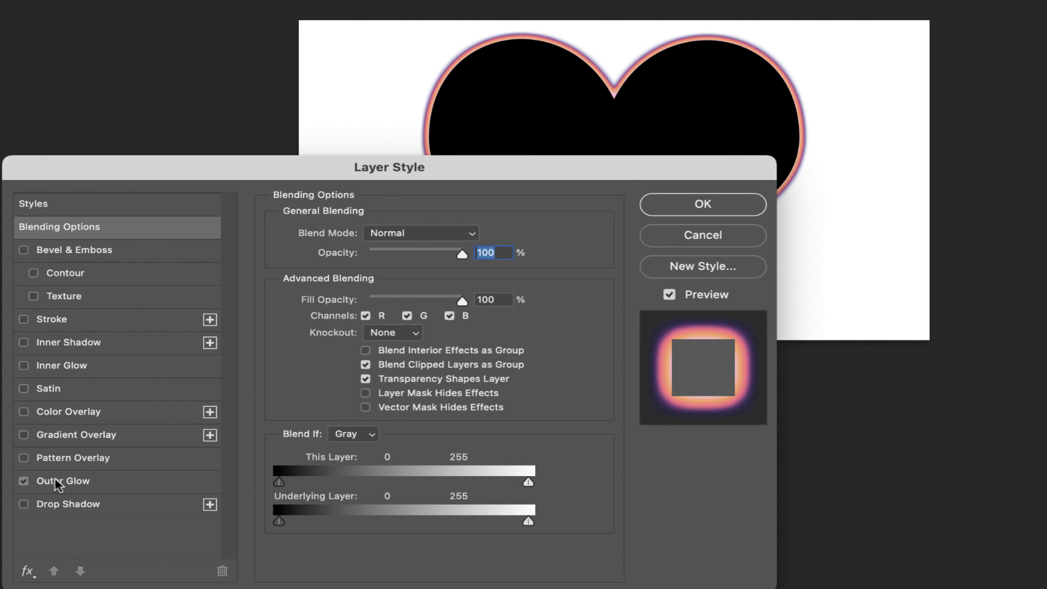
pyautogui.click(153, 404)
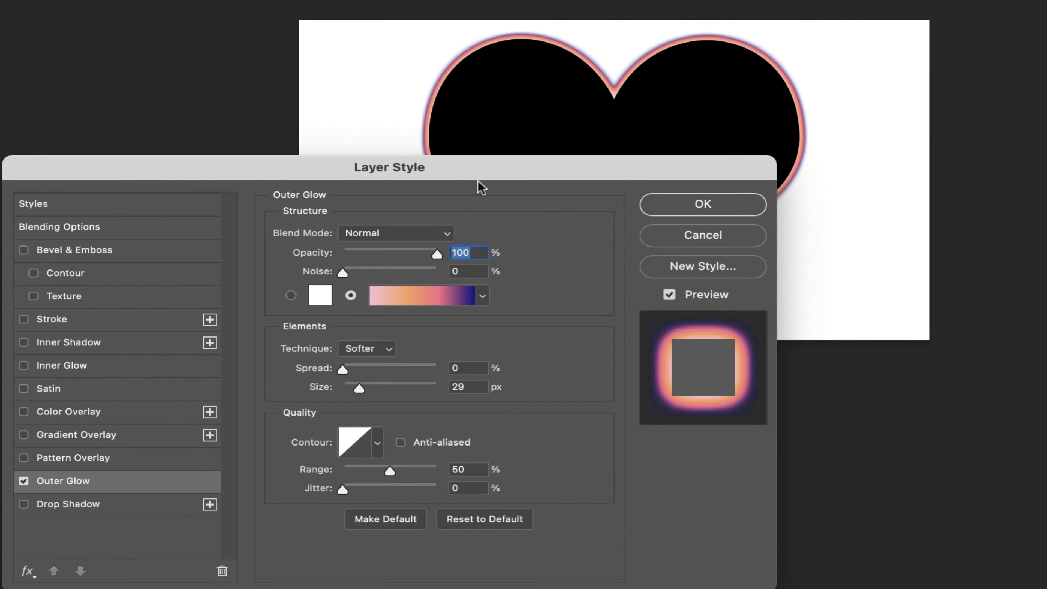
pyautogui.moveTo(485, 182); pyautogui.dragTo(508, 331)
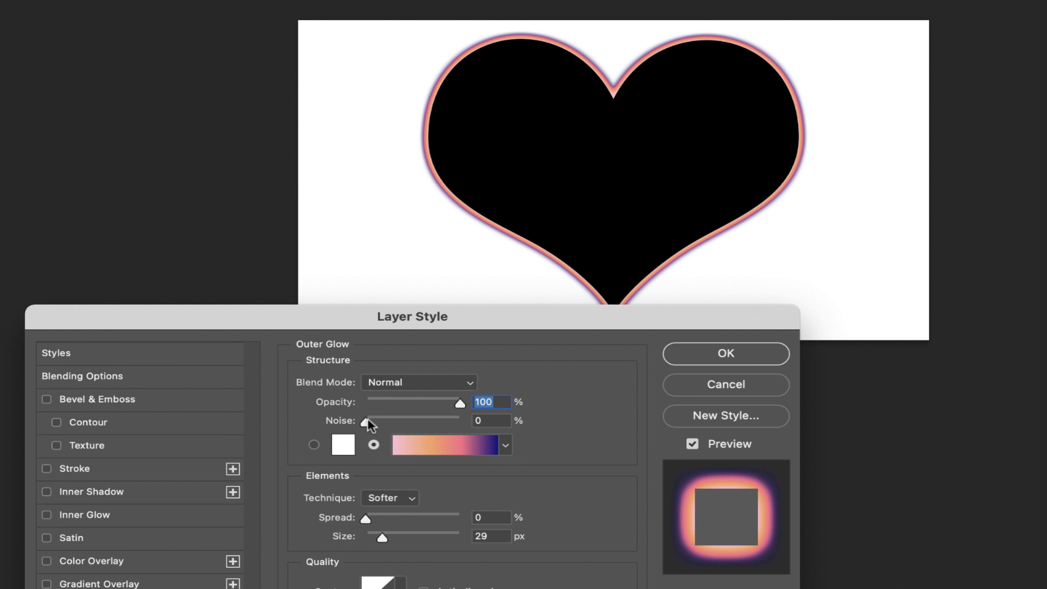
pyautogui.moveTo(381, 540); pyautogui.dragTo(413, 542)
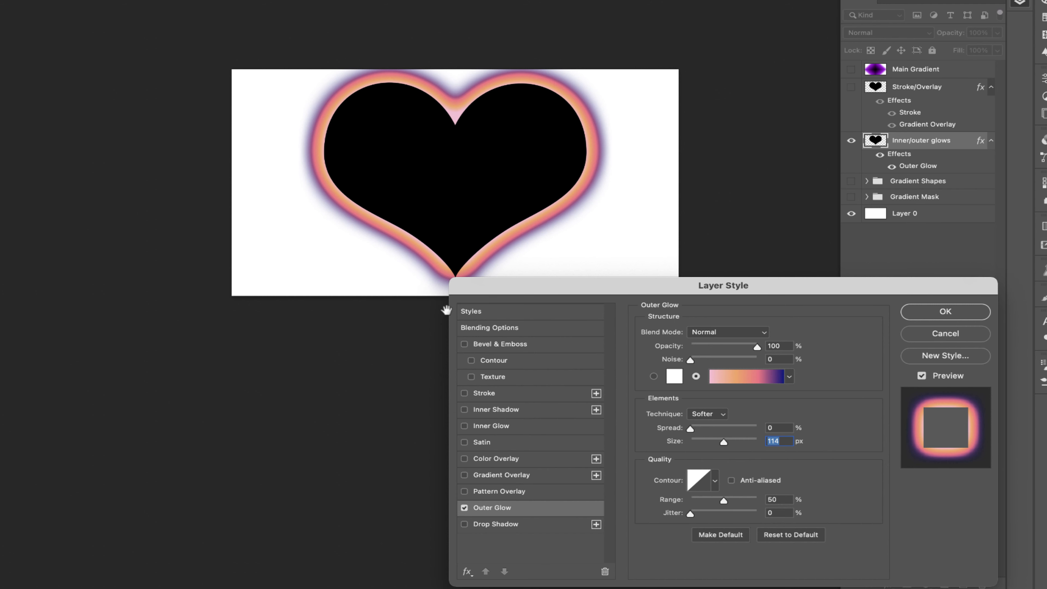
# Turn on the Stroke effect to check its gradient style options, switch it off again and return to the Outer Glow settings
pyautogui.click(480, 393)
pyautogui.click(738, 439)
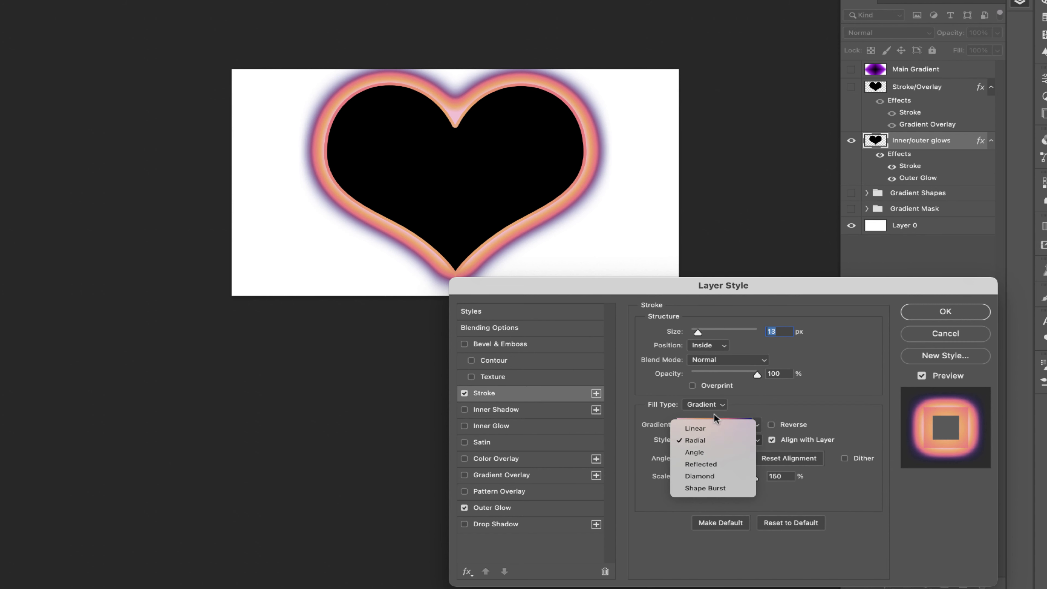
pyautogui.click(475, 395)
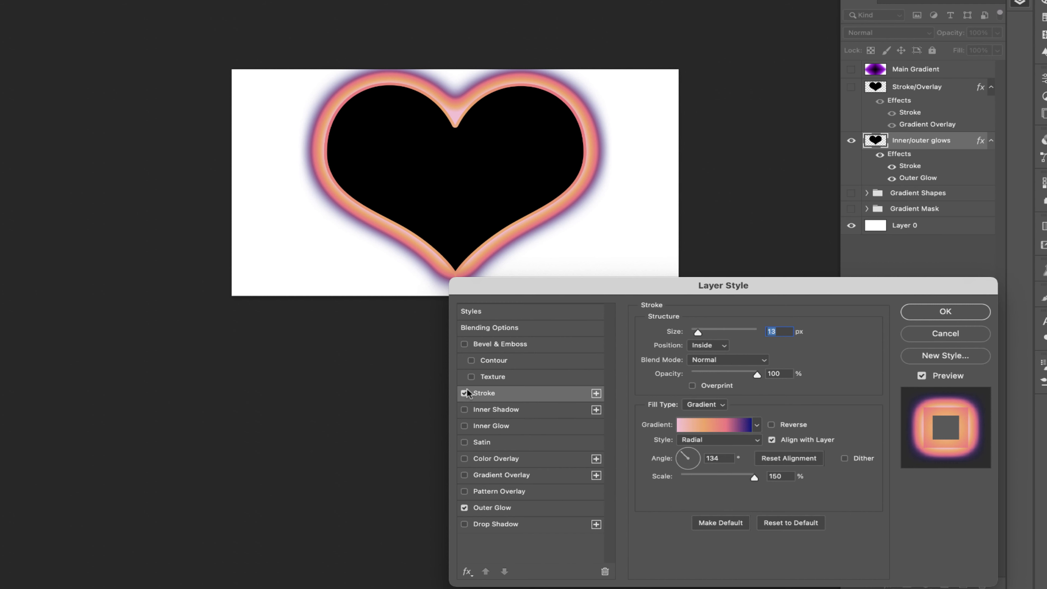
pyautogui.click(465, 393)
pyautogui.click(501, 509)
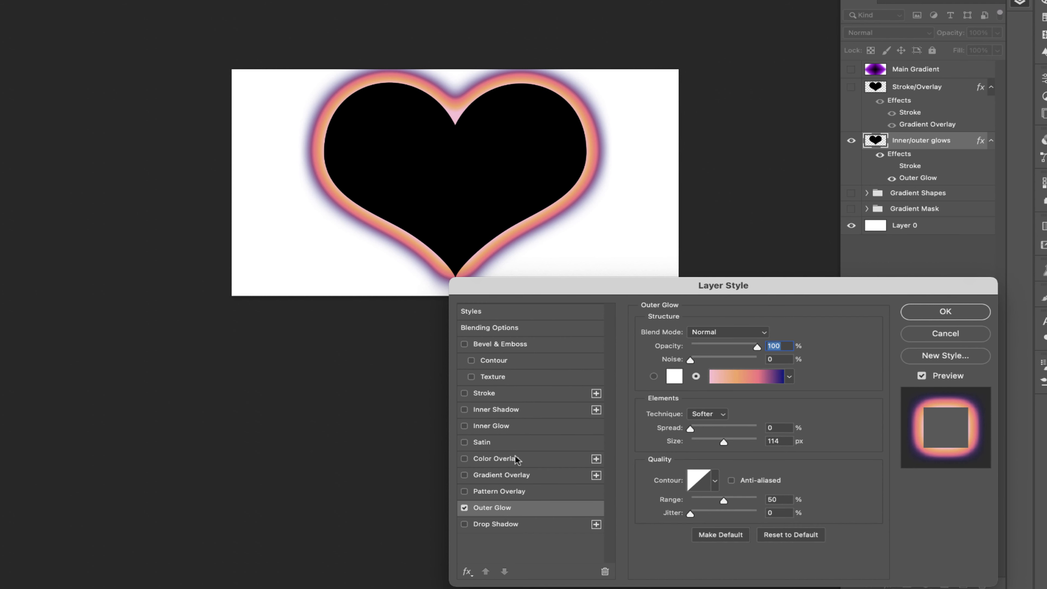
# Add an Inner Glow effect using the third Blues gradient preset, set its size to 185 px and apply the layer style
pyautogui.click(498, 425)
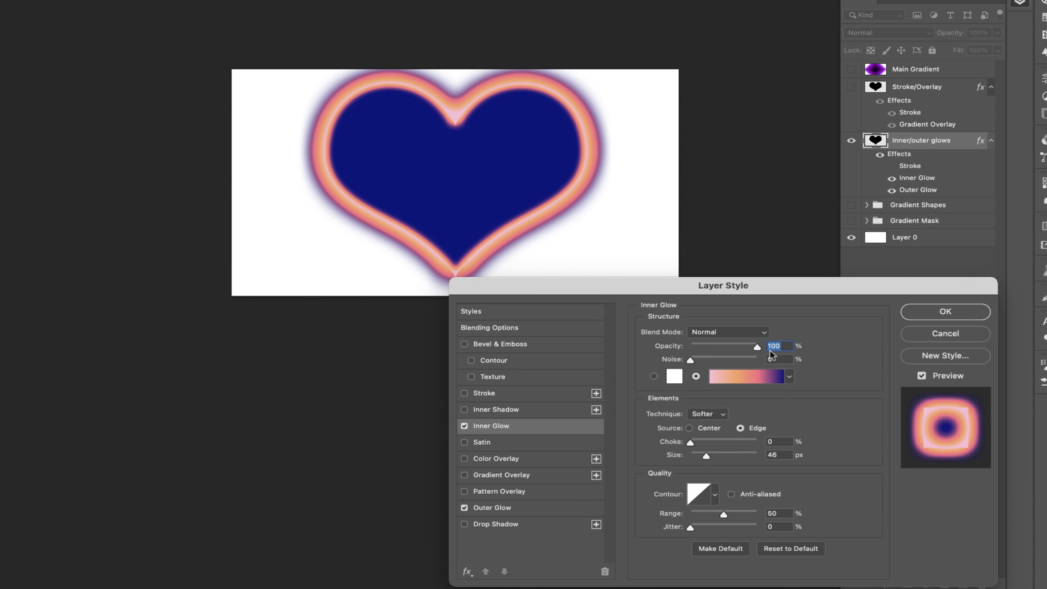
pyautogui.click(790, 379)
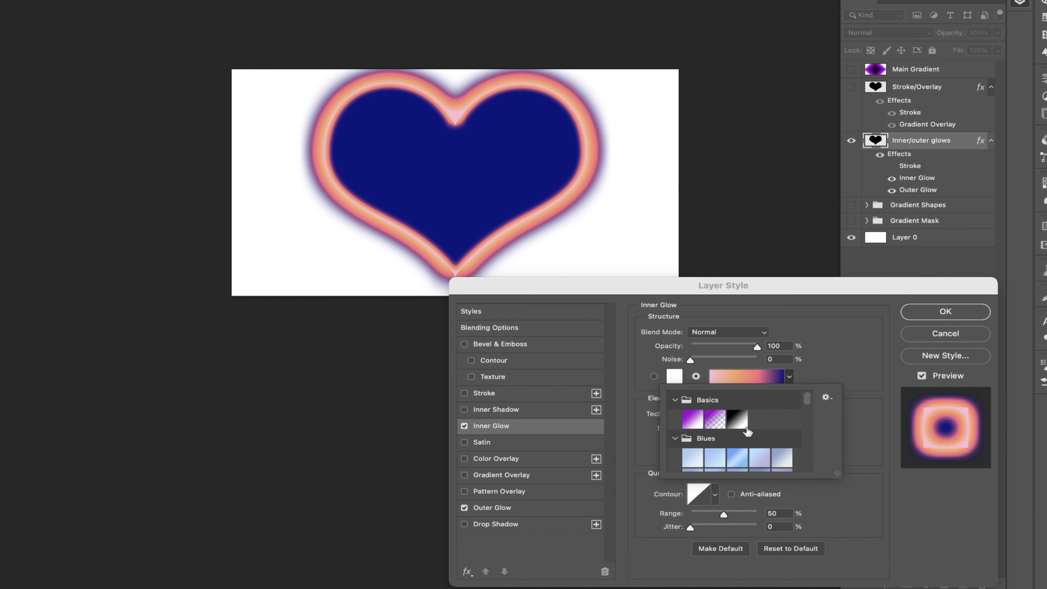
pyautogui.click(740, 454)
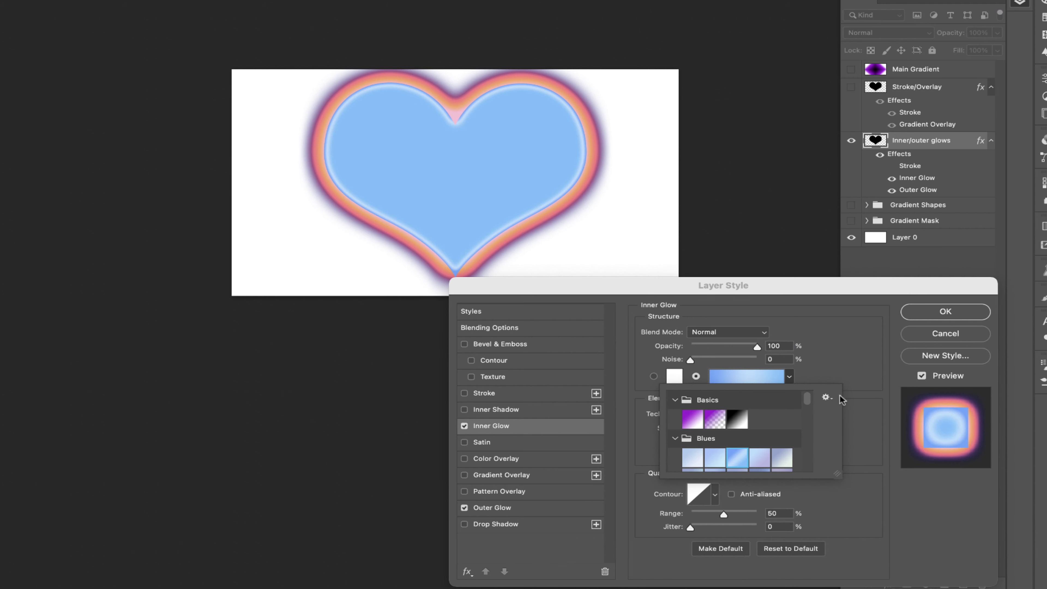
pyautogui.click(860, 377)
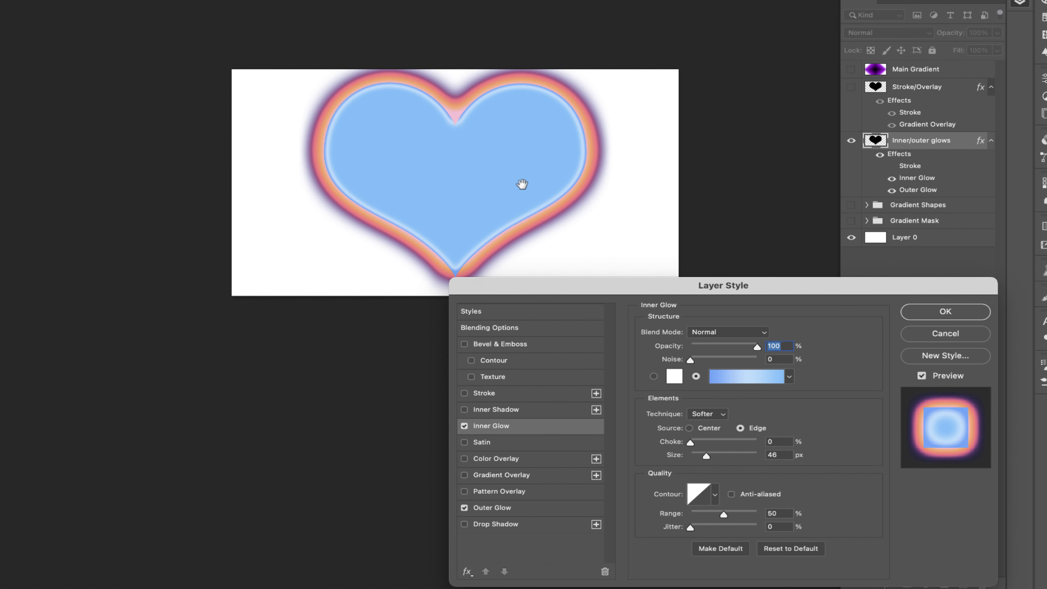
pyautogui.moveTo(706, 456); pyautogui.dragTo(755, 452)
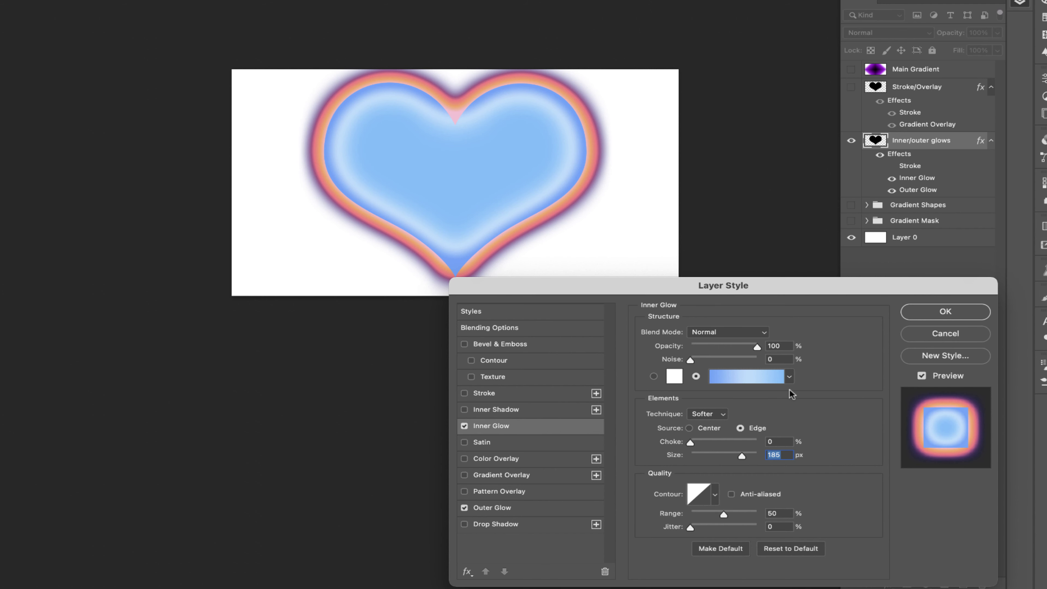
pyautogui.click(944, 312)
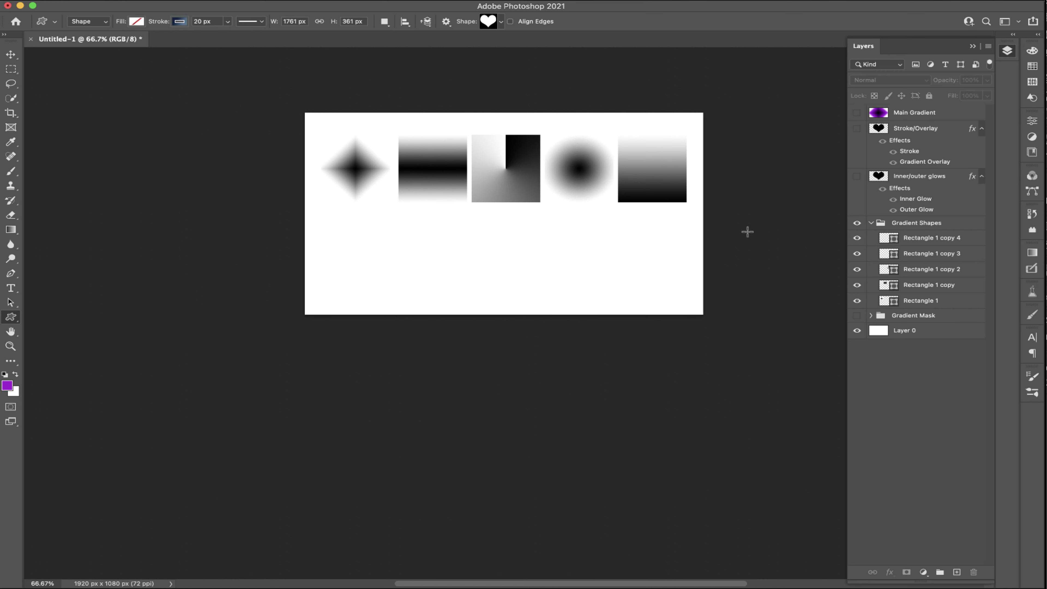
# Try to use the Gradient tool on the Rectangle 1 copy 4 shape layer
pyautogui.click(925, 238)
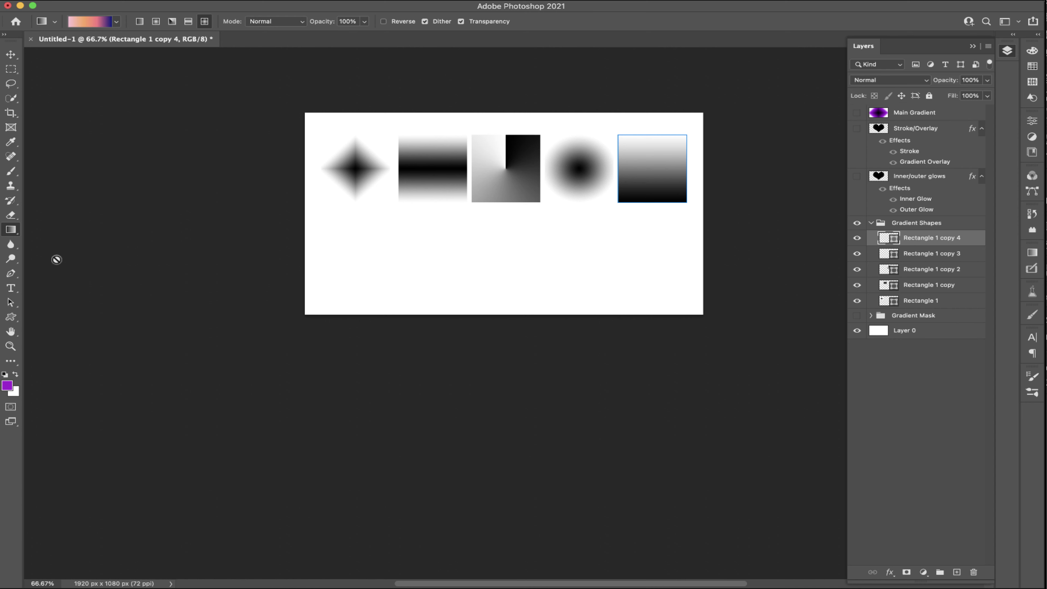
pyautogui.click(585, 179)
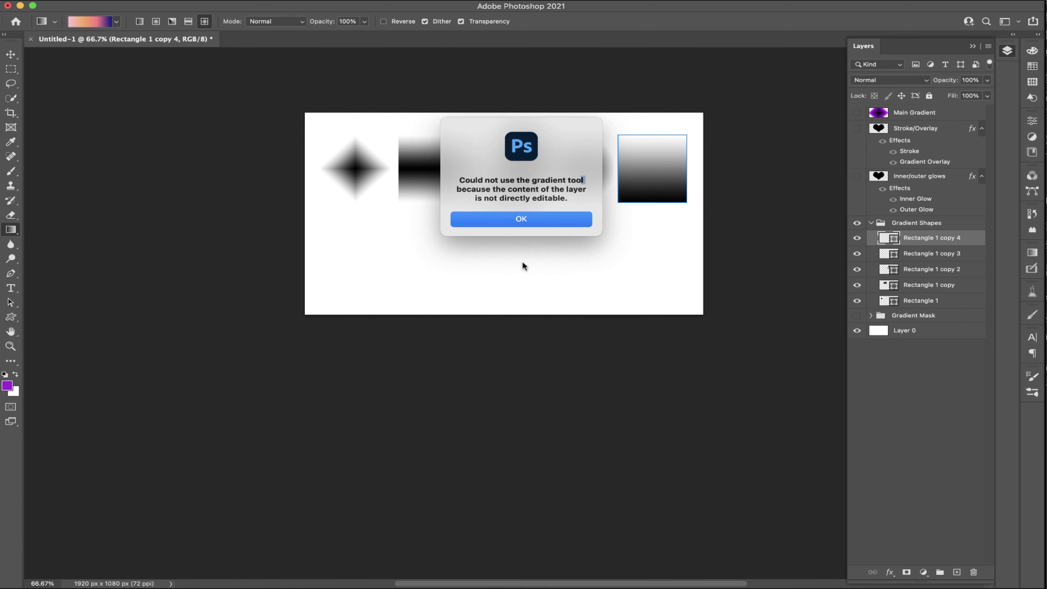
pyautogui.click(552, 221)
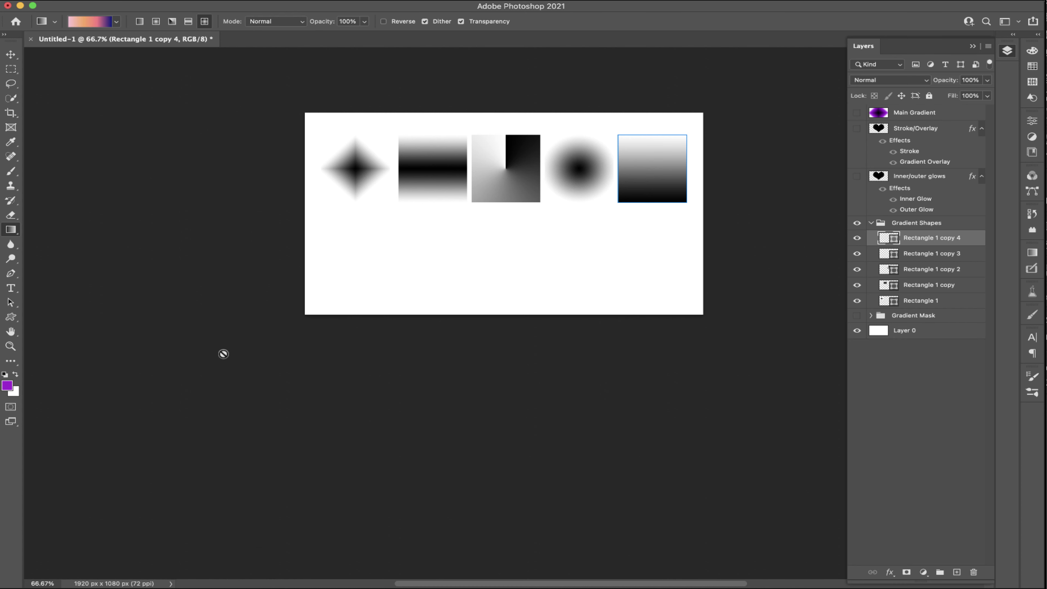
# Give the Rectangle 1 copy 4 shape a 20 px gradient stroke and hide the Gradient Shapes group
pyautogui.press('u')
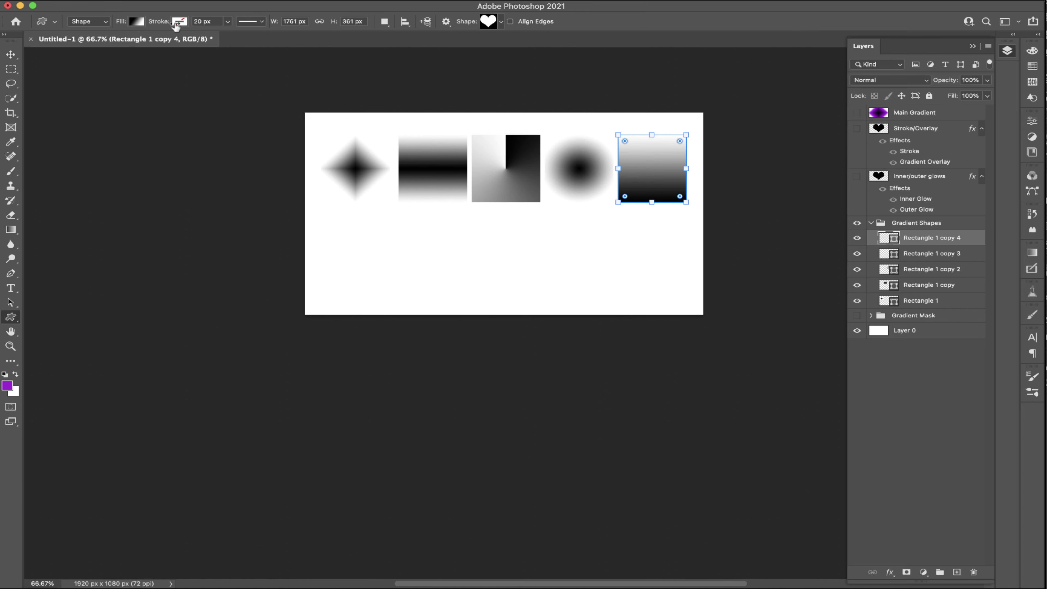
pyautogui.click(140, 22)
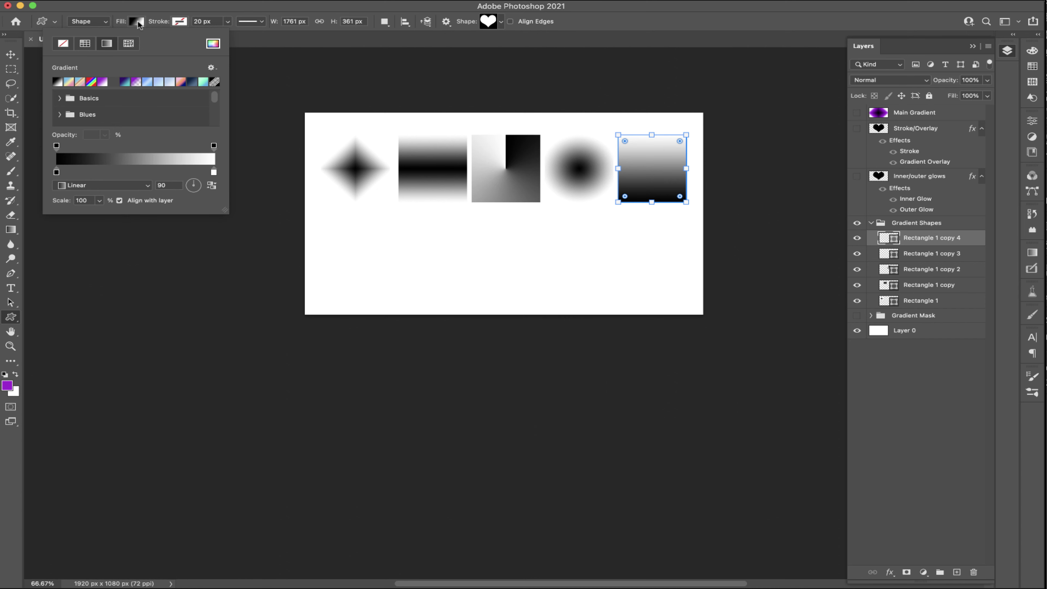
pyautogui.click(178, 22)
pyautogui.click(150, 44)
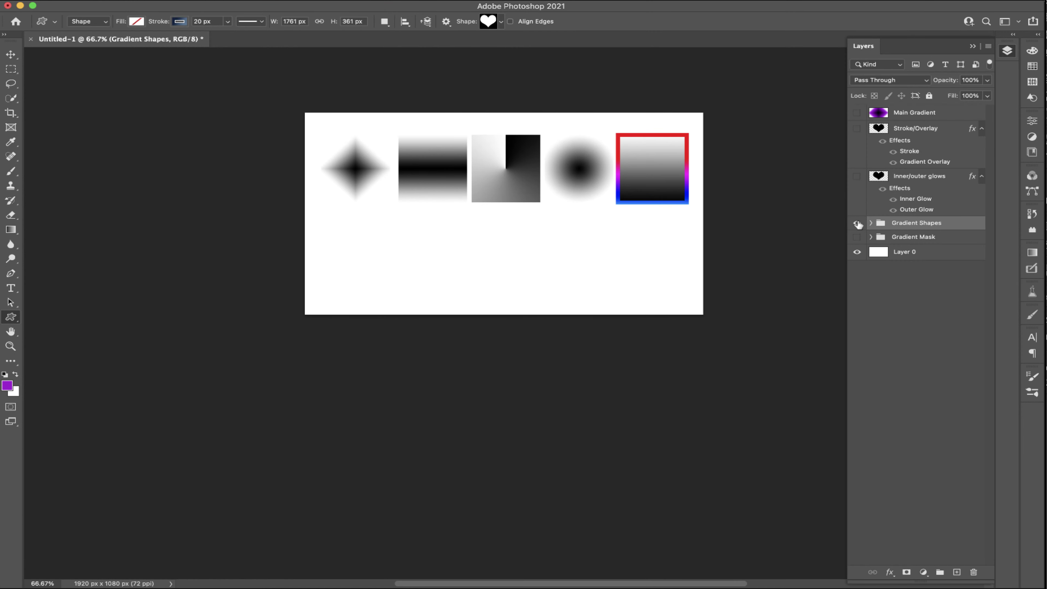
pyautogui.click(857, 223)
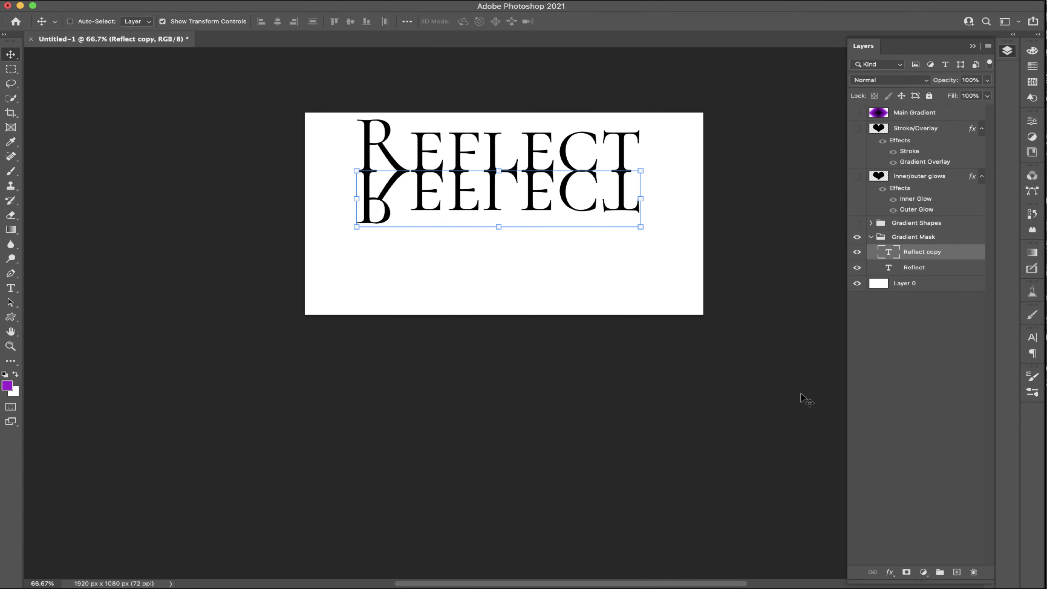
# Add a layer mask to the Reflect copy text layer and make black the foreground colour
pyautogui.click(887, 417)
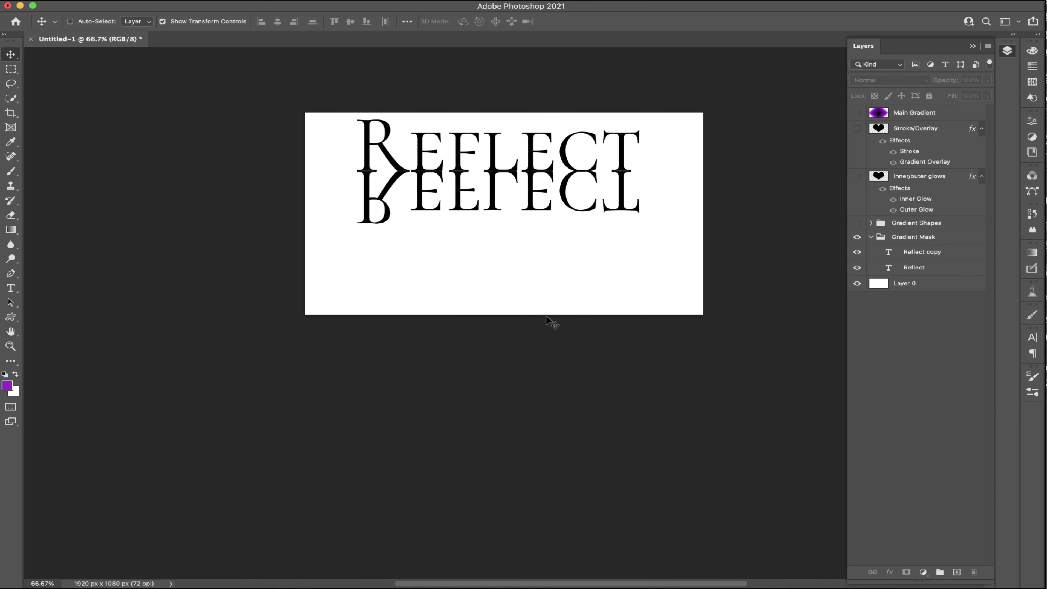
pyautogui.click(931, 252)
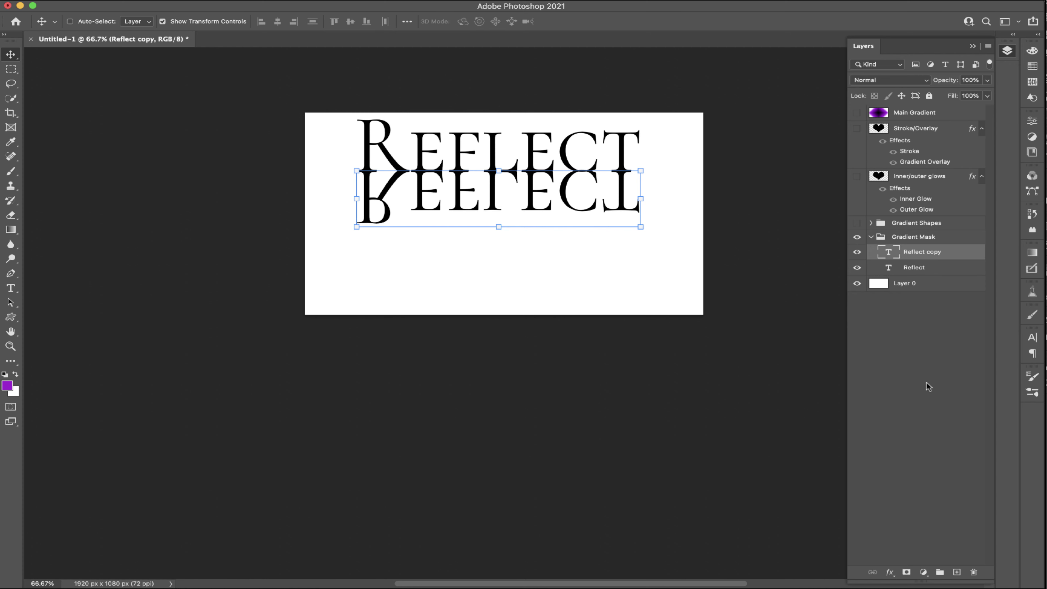
pyautogui.click(906, 573)
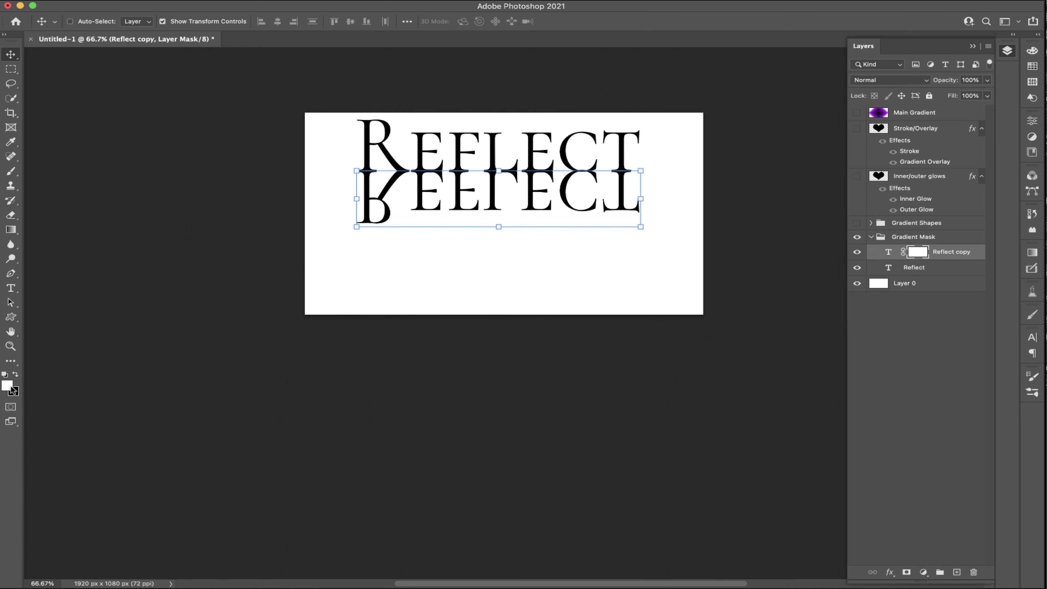
pyautogui.press('x')
# With the Foreground to Background preset, draw a linear gradient on the Reflect copy mask from the mirrored letters' lower edge up to the mirror line
pyautogui.click(11, 229)
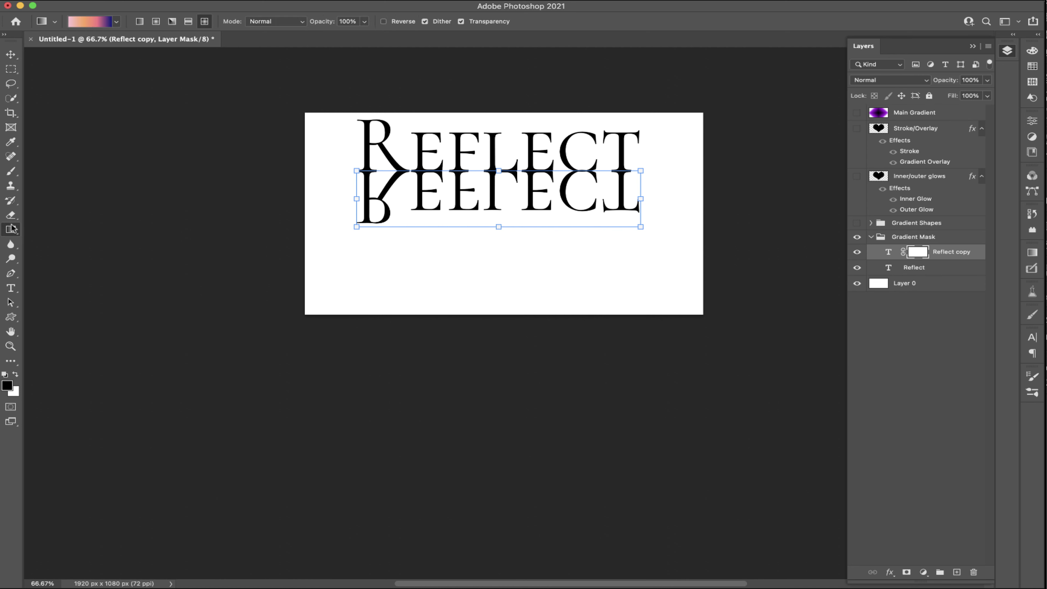
pyautogui.click(88, 21)
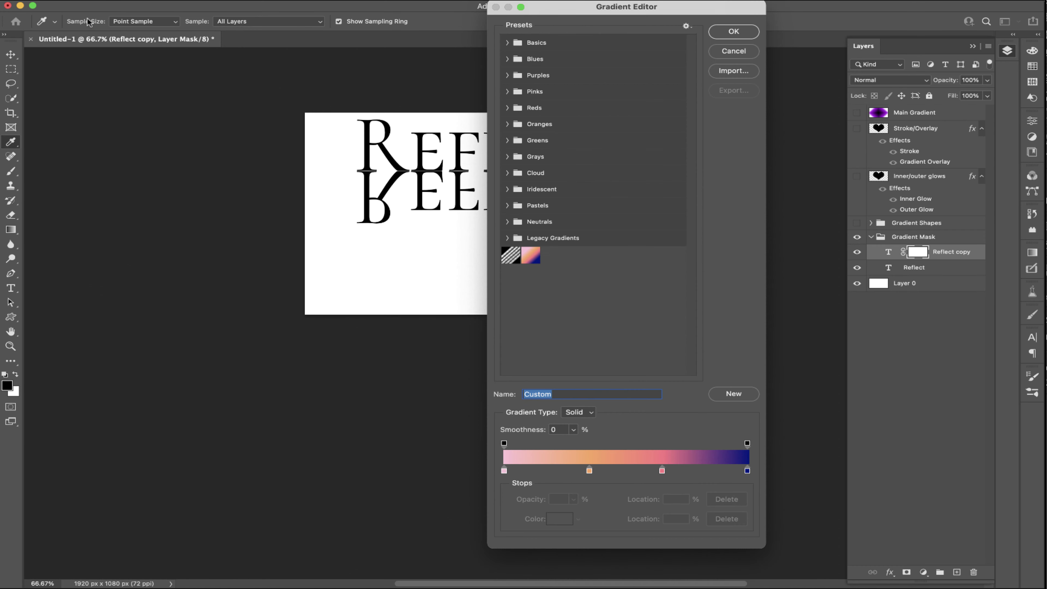
pyautogui.click(528, 43)
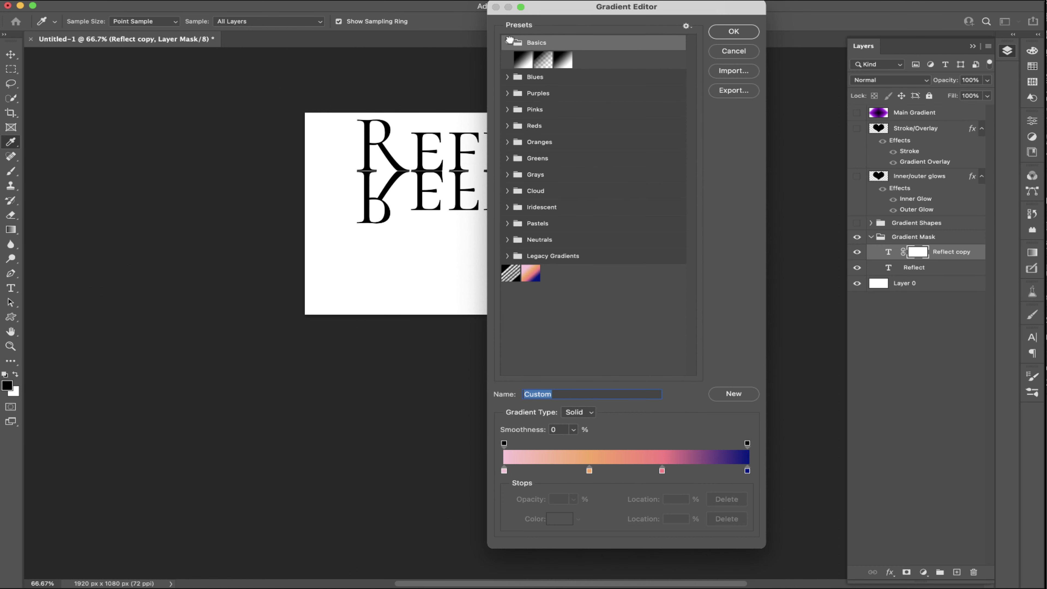
pyautogui.click(523, 61)
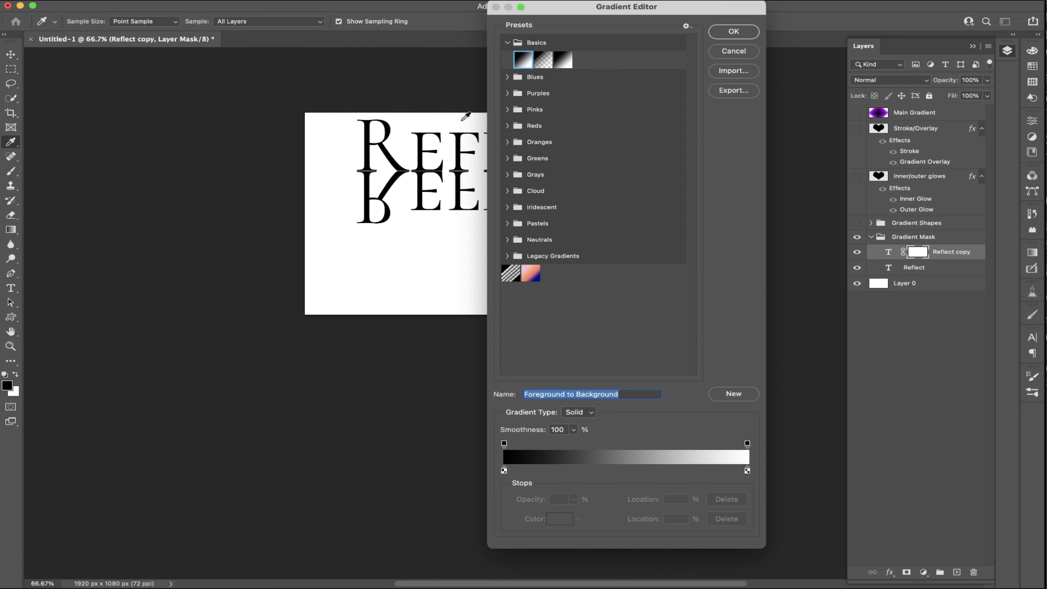
pyautogui.click(730, 33)
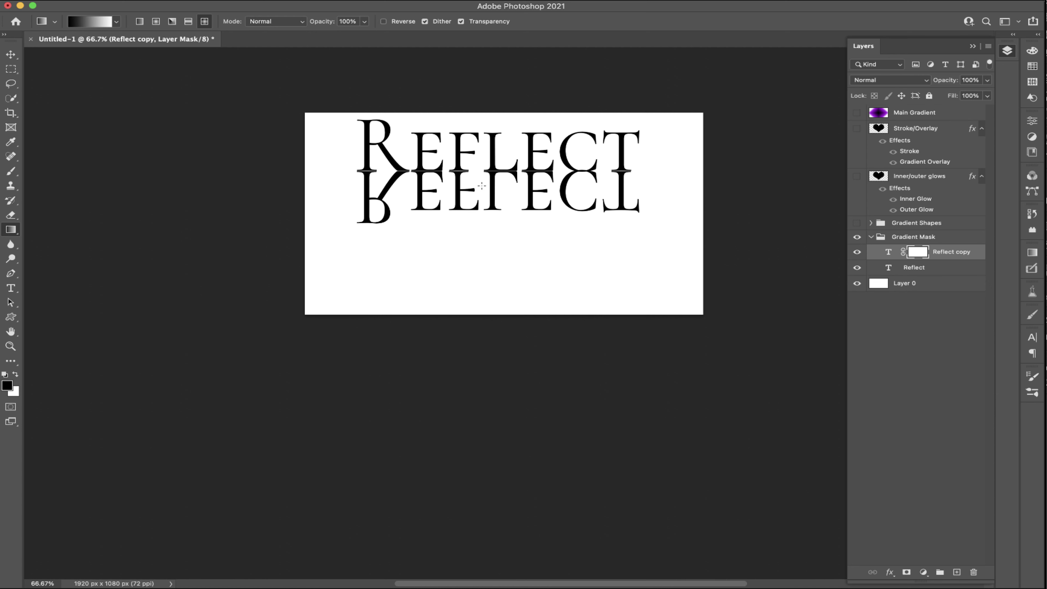
pyautogui.click(139, 22)
pyautogui.moveTo(500, 215); pyautogui.dragTo(501, 172)
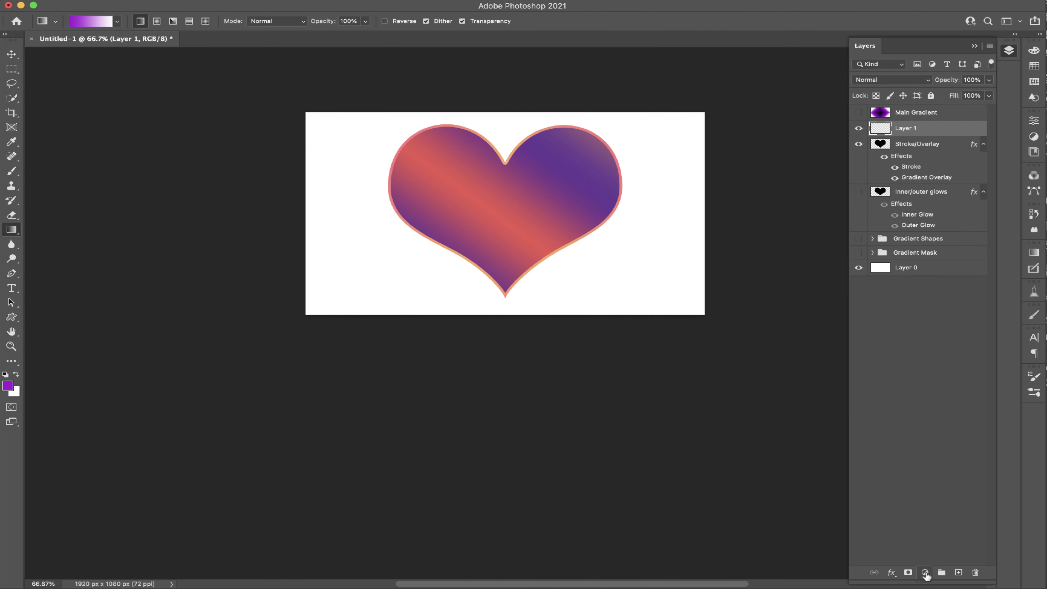
# Add a Gradient fill layer above the Stroke/Overlay layer and open its gradient for editing
pyautogui.click(926, 573)
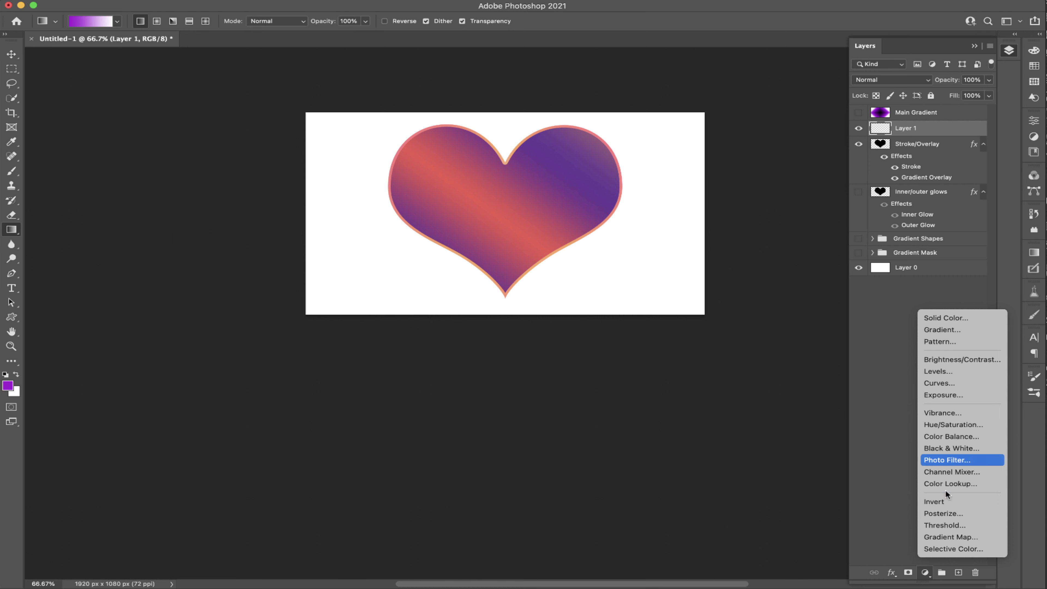
pyautogui.click(949, 330)
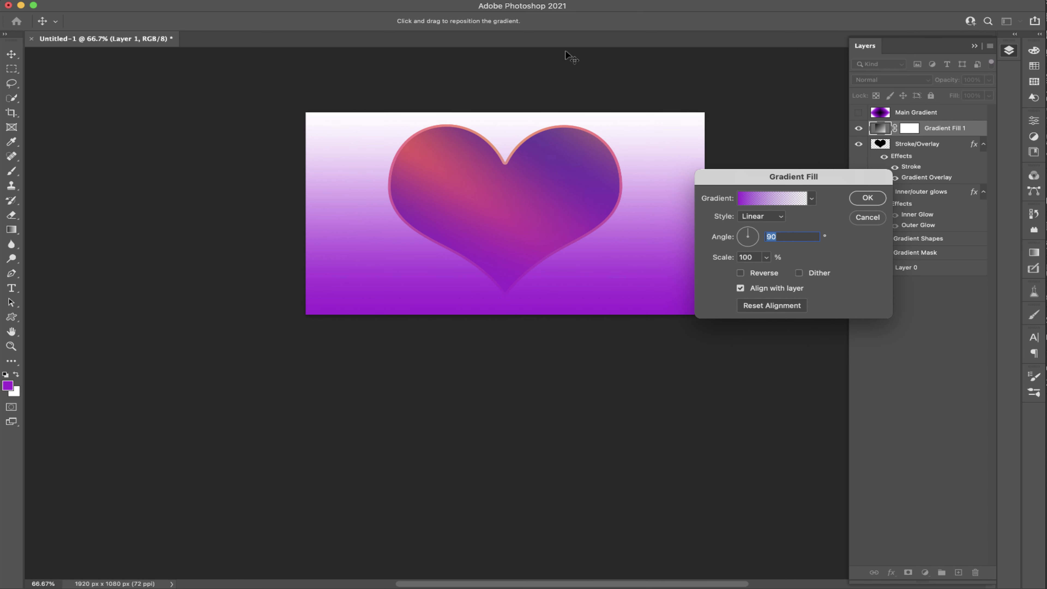
pyautogui.click(785, 198)
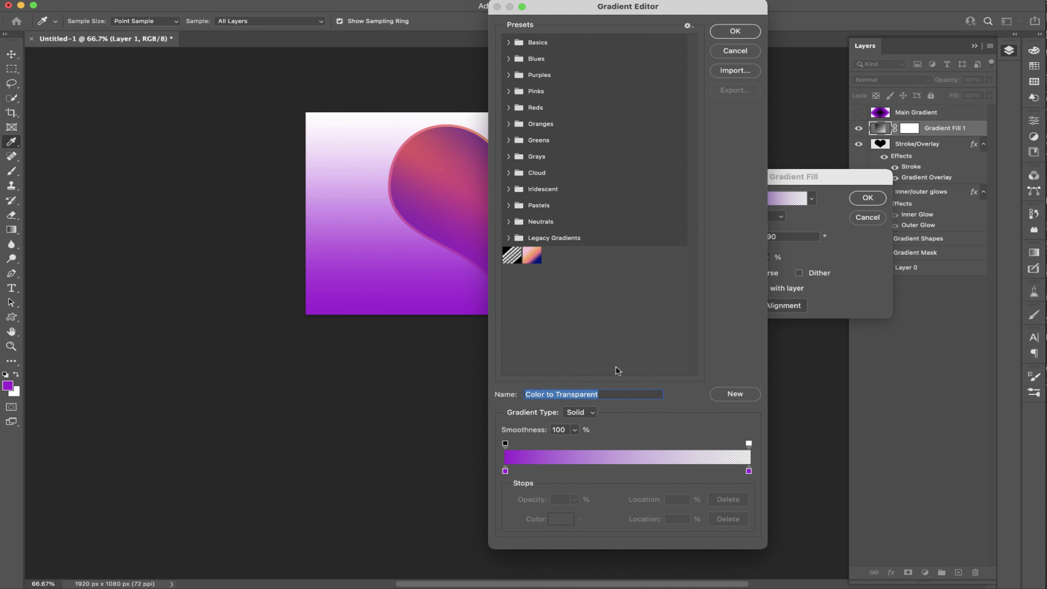
pyautogui.scroll(-3, 589, 436)
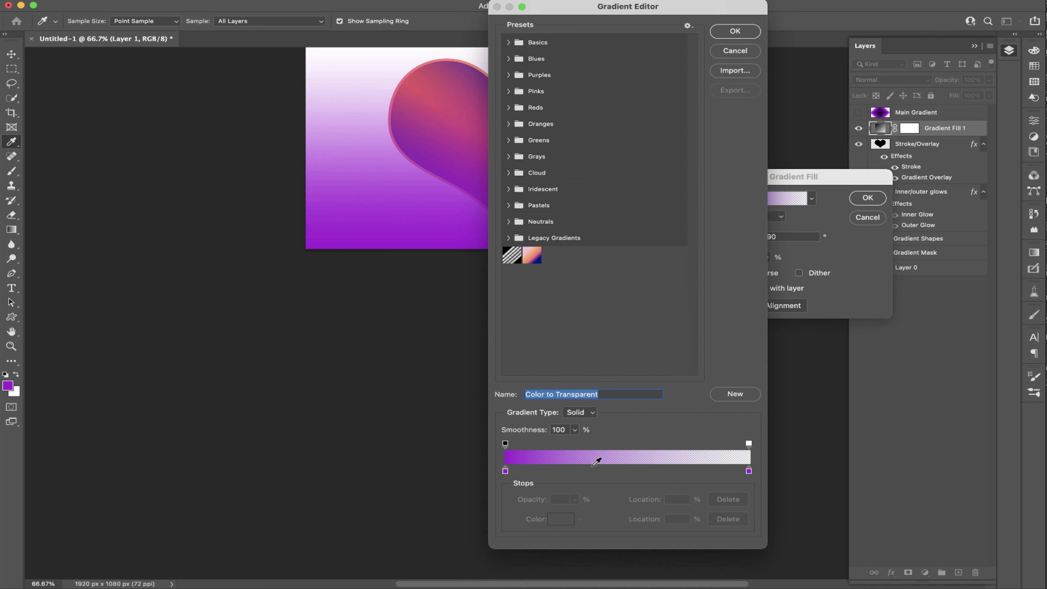
# Change the fill gradient's starting colour stop at location 0% to green #16d699
pyautogui.click(506, 470)
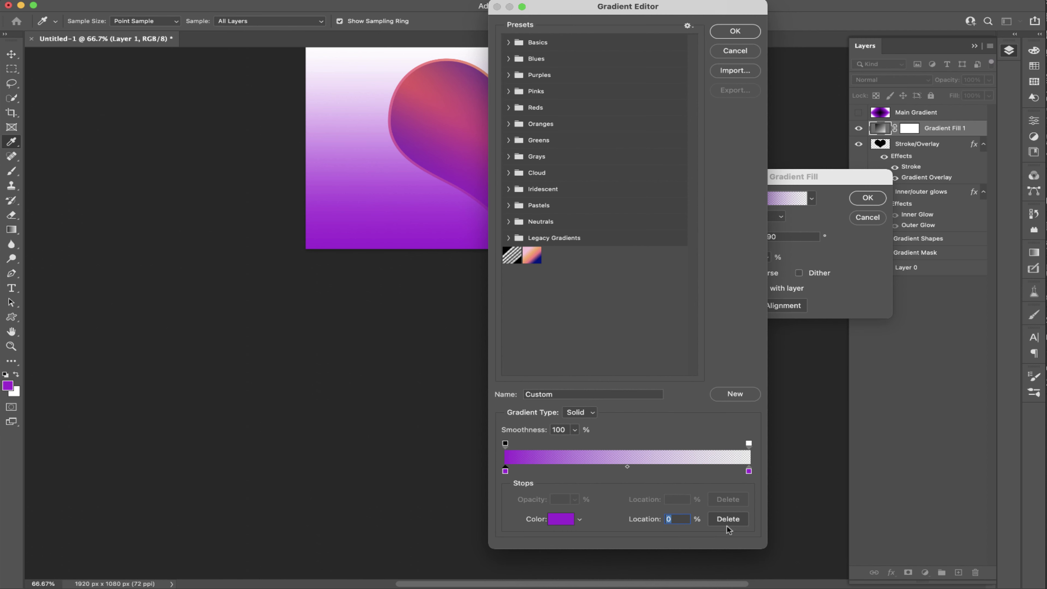
pyautogui.click(557, 519)
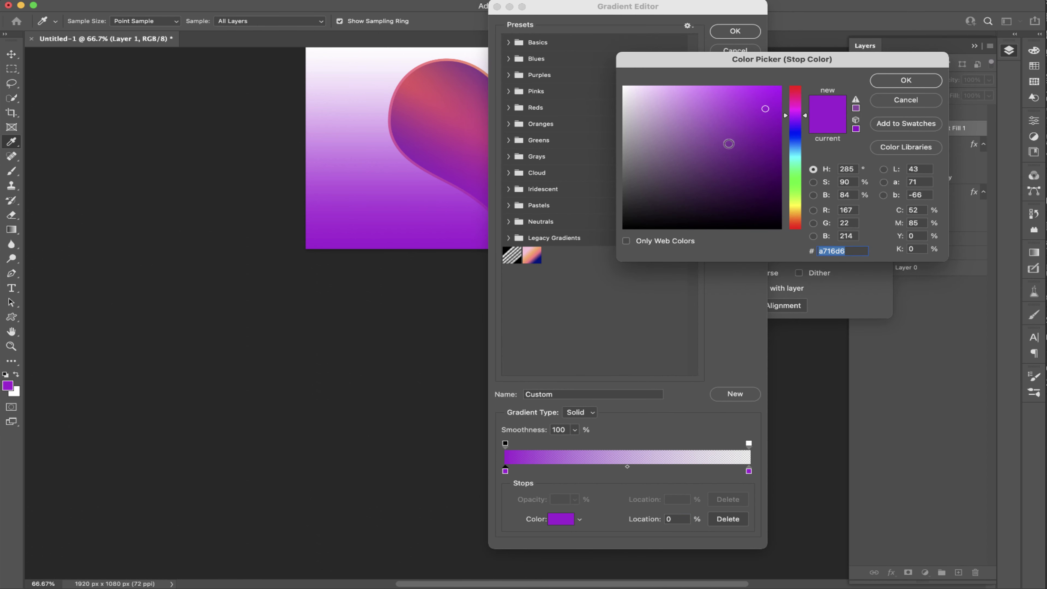
pyautogui.click(795, 165)
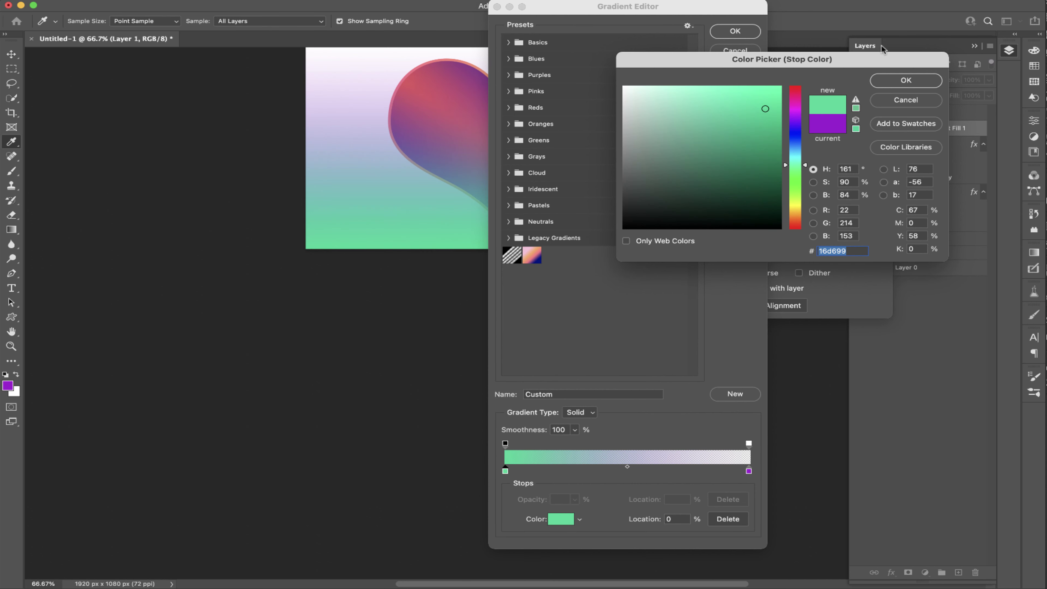
pyautogui.click(884, 79)
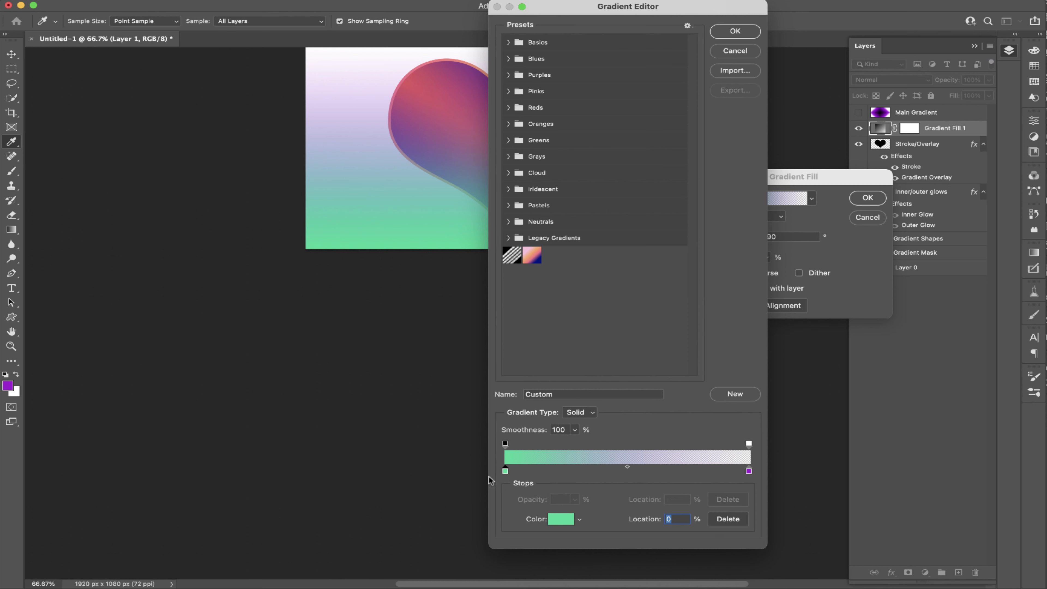
pyautogui.moveTo(507, 474)
pyautogui.mouseDown()
pyautogui.moveTo(635, 479)
pyautogui.moveTo(505, 470)
pyautogui.mouseUp()
# Add a colour stop at 25% on the fill gradient and make it periwinkle blue
pyautogui.click(567, 471)
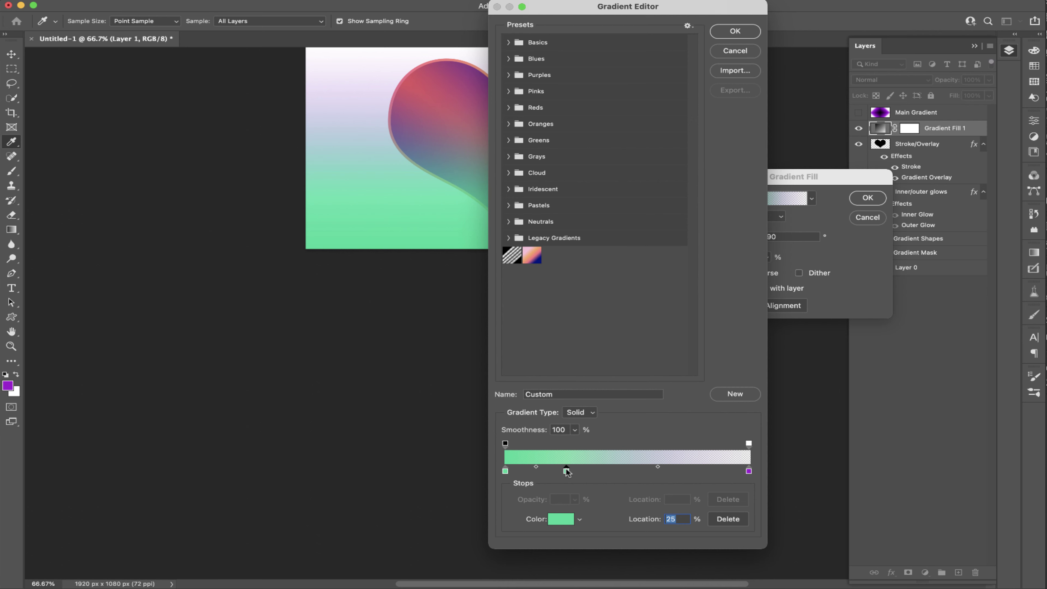
pyautogui.doubleClick(567, 470)
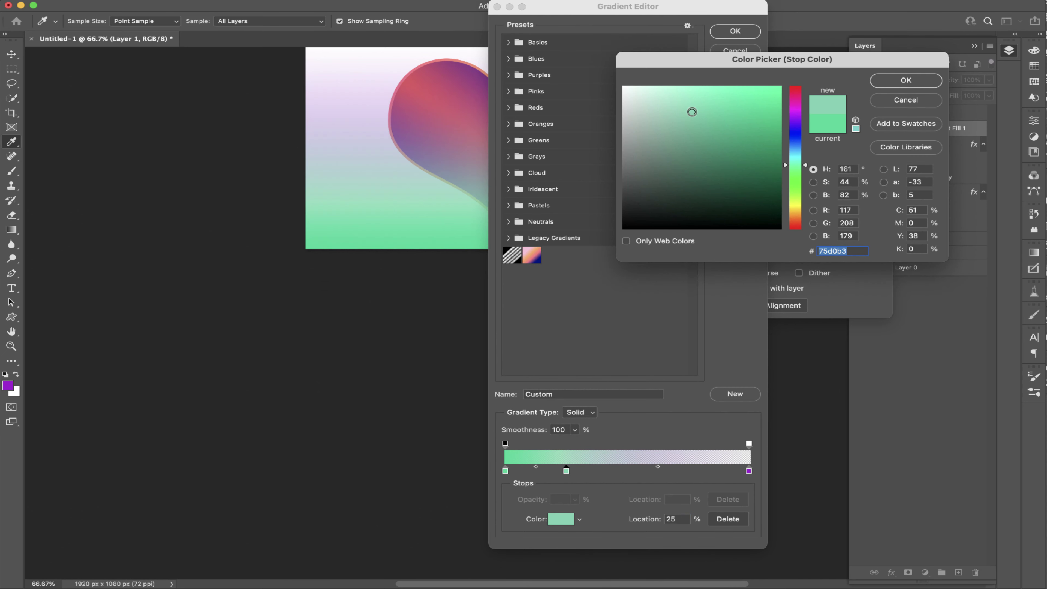
pyautogui.click(797, 136)
pyautogui.click(891, 81)
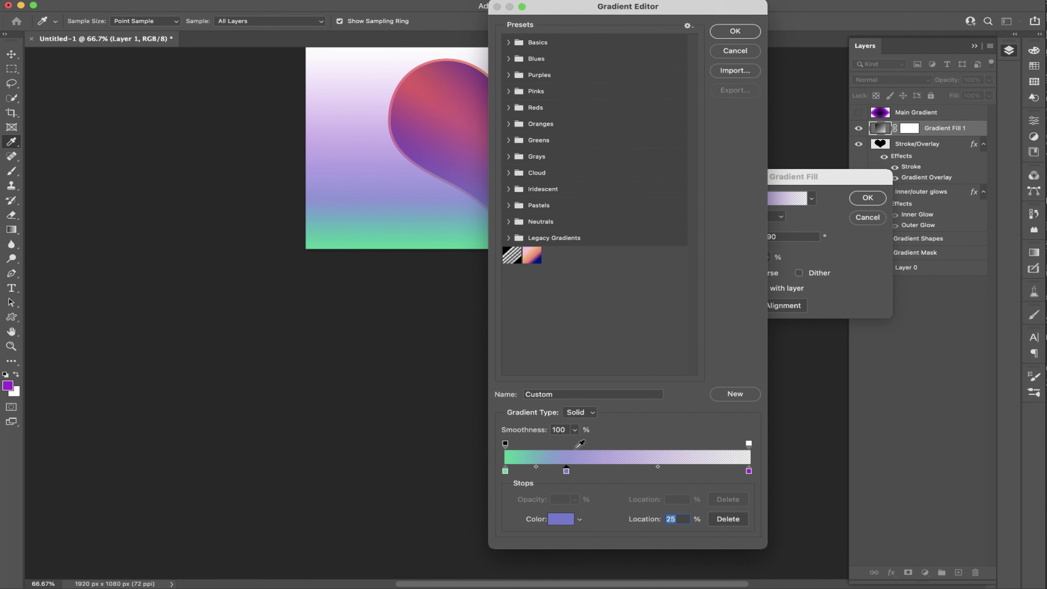
# Shift the midpoint between the green and blue colour stops to 17%, and return it to 50%
pyautogui.moveTo(566, 471)
pyautogui.mouseDown()
pyautogui.moveTo(576, 472)
pyautogui.moveTo(565, 472)
pyautogui.mouseUp()
pyautogui.moveTo(536, 470)
pyautogui.mouseDown()
pyautogui.moveTo(546, 470)
pyautogui.moveTo(517, 466)
pyautogui.moveTo(555, 473)
pyautogui.moveTo(517, 468)
pyautogui.mouseUp()
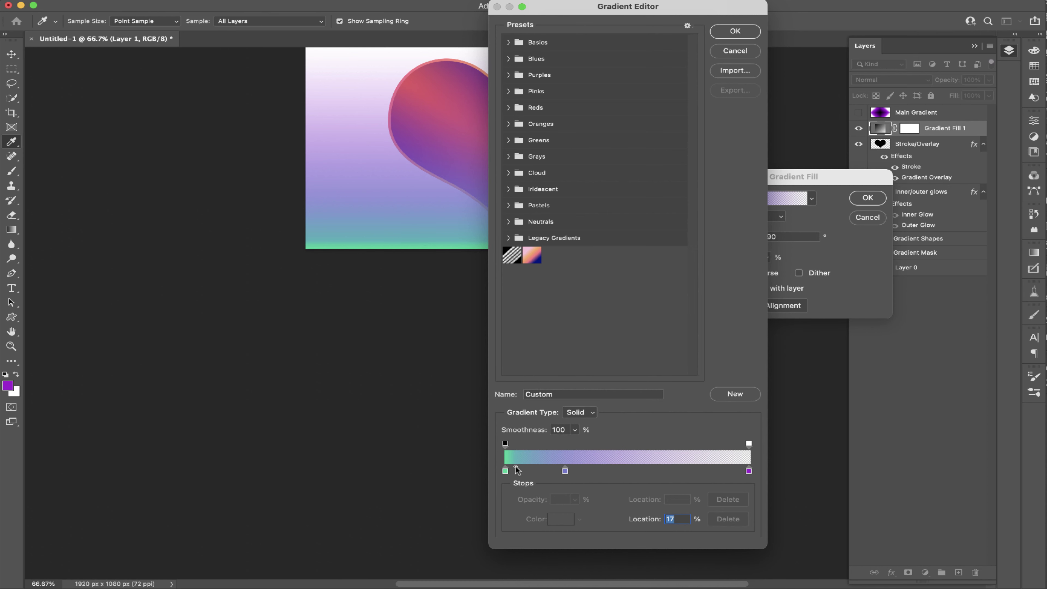
pyautogui.moveTo(515, 467); pyautogui.dragTo(536, 470)
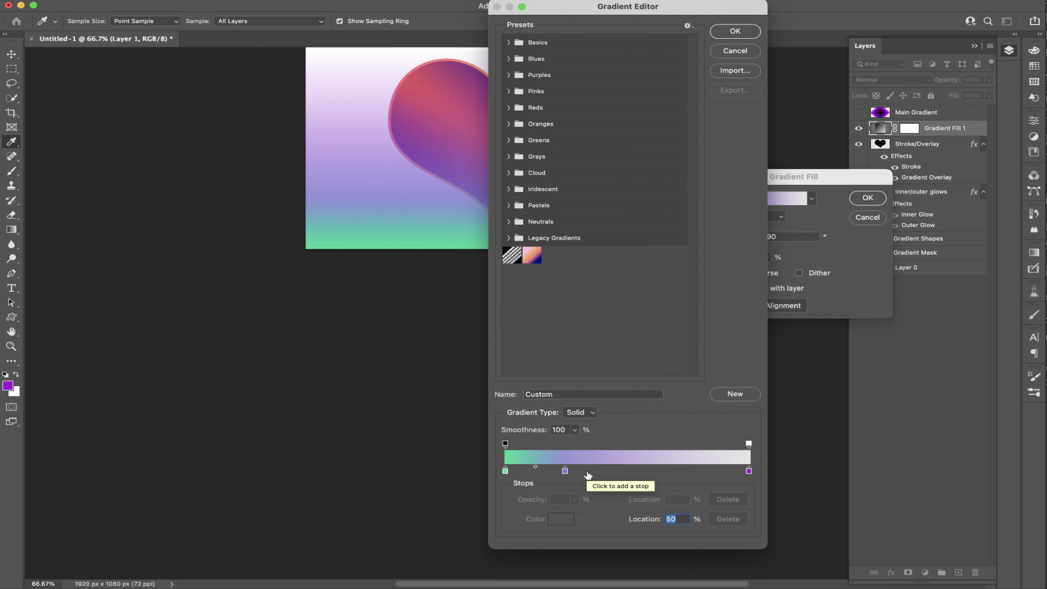
# Add a light green #9ad075 colour stop at 45% on the fill gradient and move it to 53%
pyautogui.click(614, 472)
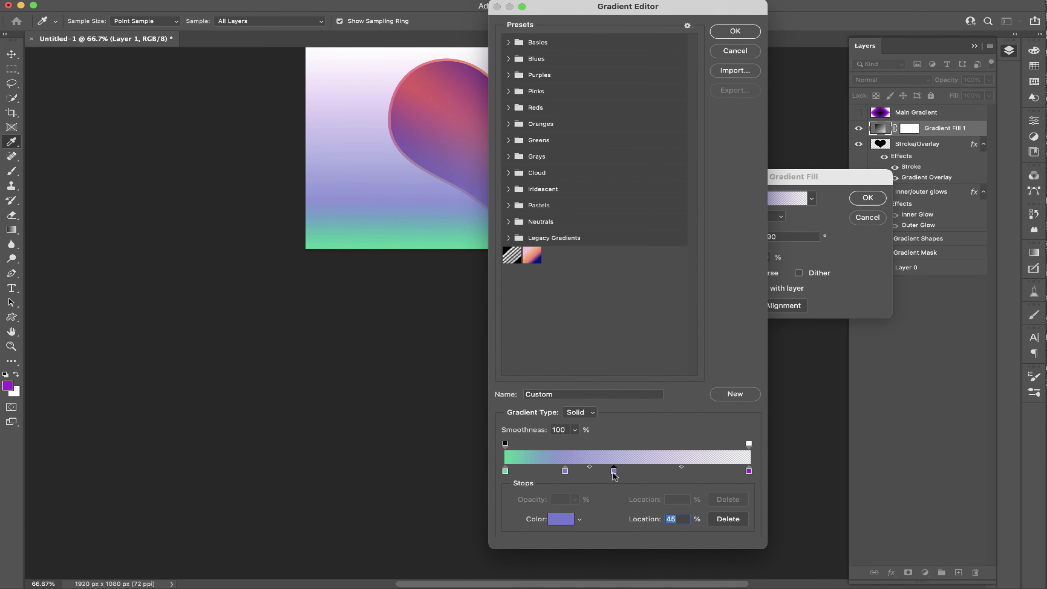
pyautogui.doubleClick(614, 472)
pyautogui.click(796, 191)
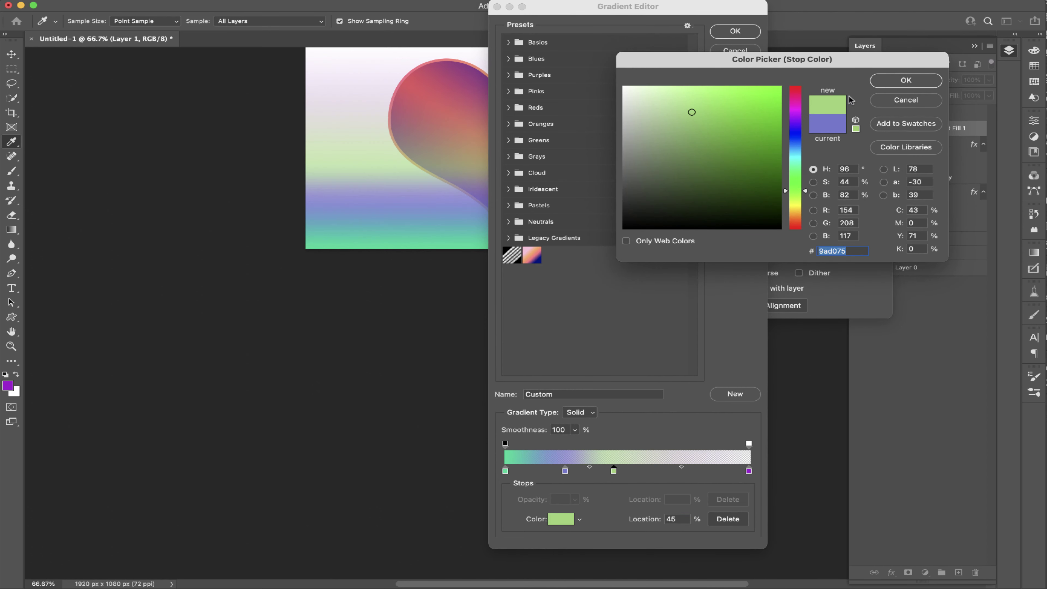
pyautogui.click(907, 80)
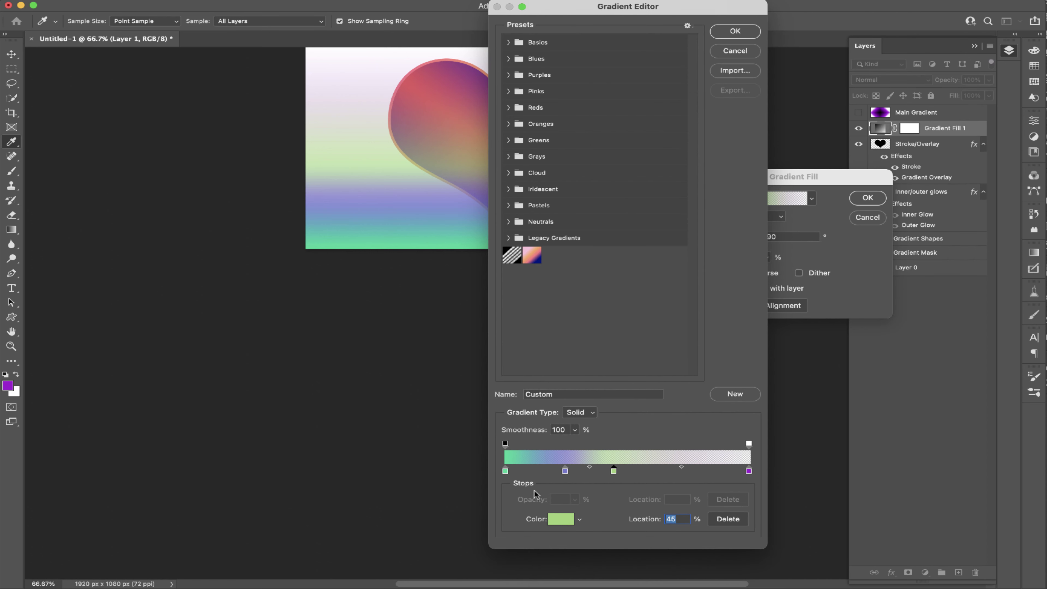
pyautogui.moveTo(614, 472); pyautogui.dragTo(635, 472)
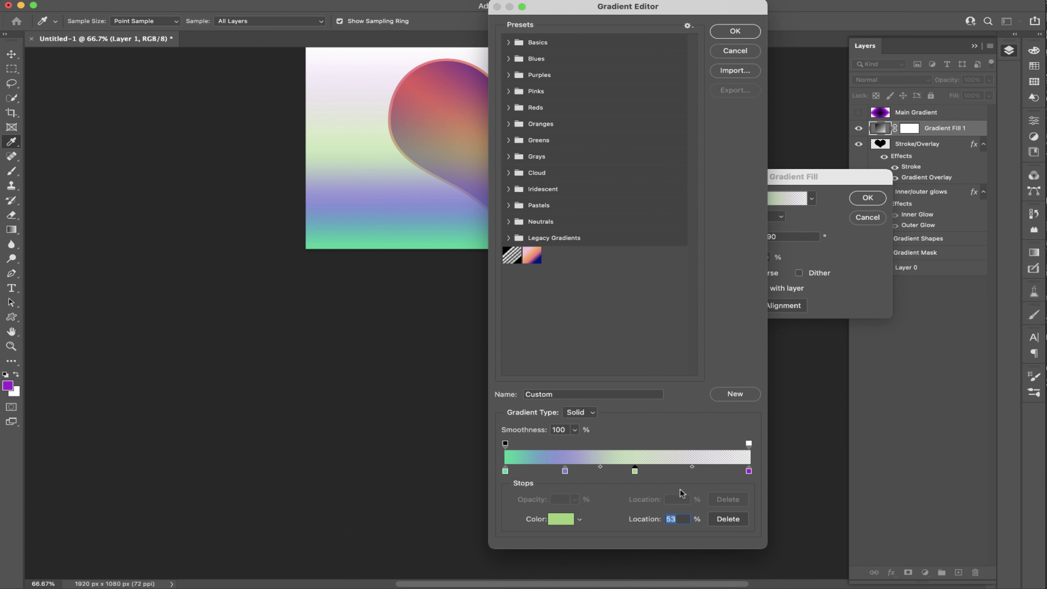
# Remove the three intermediate opacity stops between the two end stops of the fill gradient
pyautogui.click(505, 444)
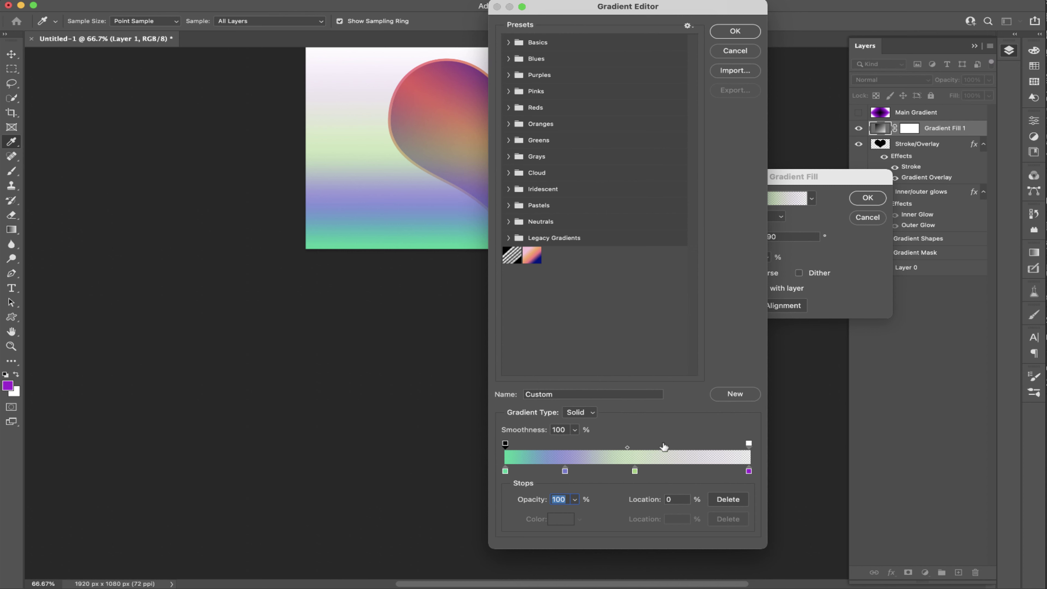
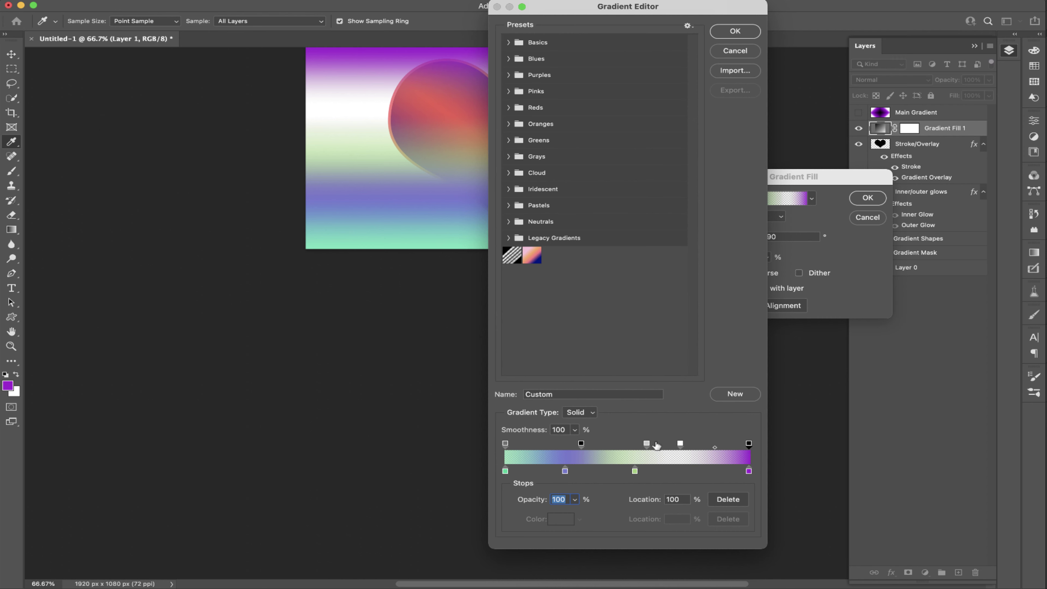
pyautogui.moveTo(647, 443); pyautogui.dragTo(629, 444)
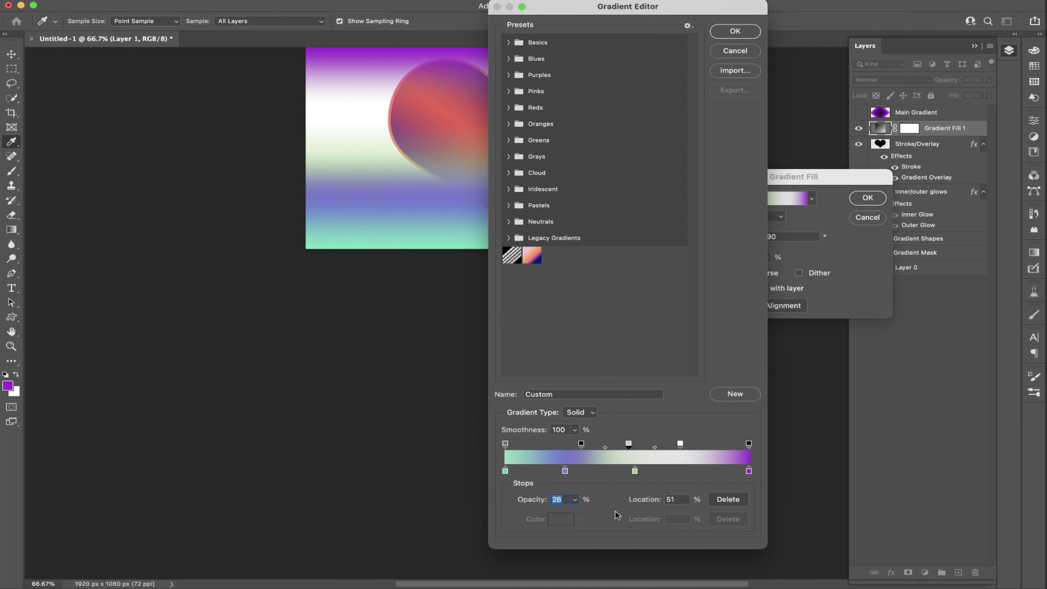
pyautogui.click(725, 499)
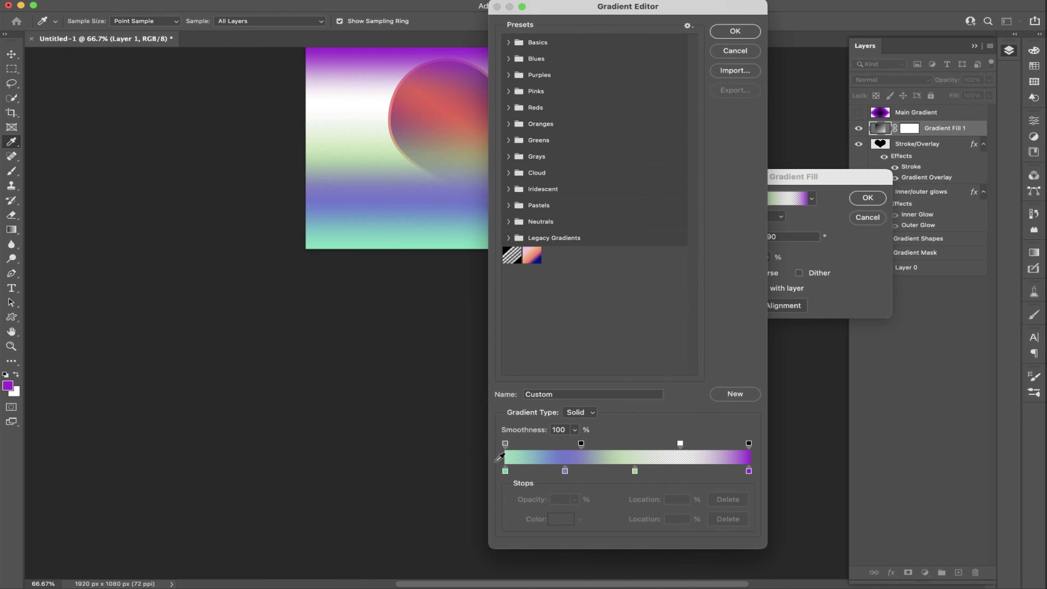
pyautogui.click(680, 442)
pyautogui.click(736, 500)
pyautogui.moveTo(582, 443); pyautogui.dragTo(634, 393)
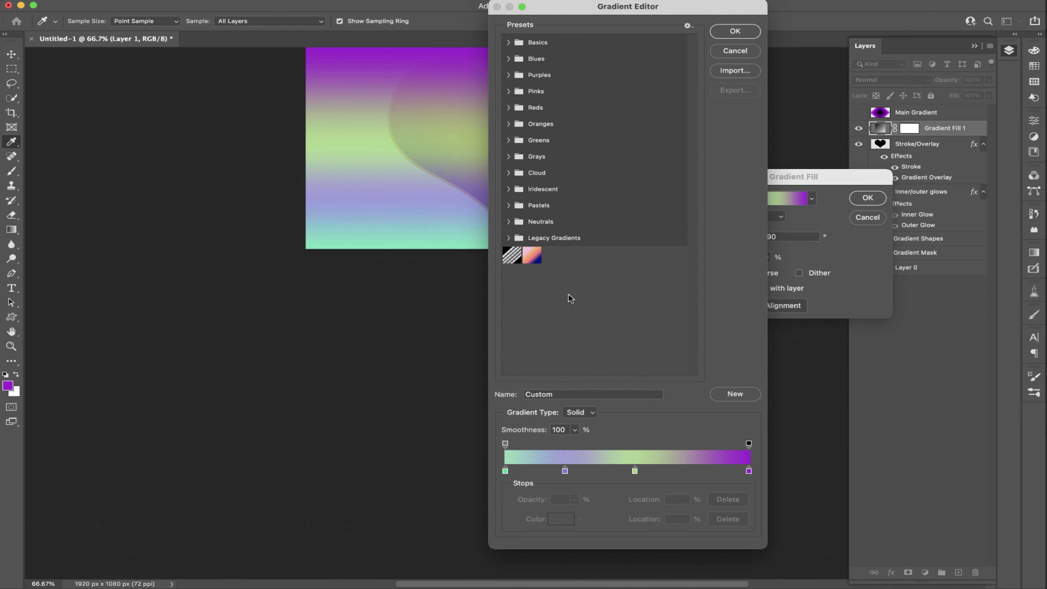
# Change the gradient type to Noise and set its roughness to 40%
pyautogui.click(590, 413)
pyautogui.click(589, 425)
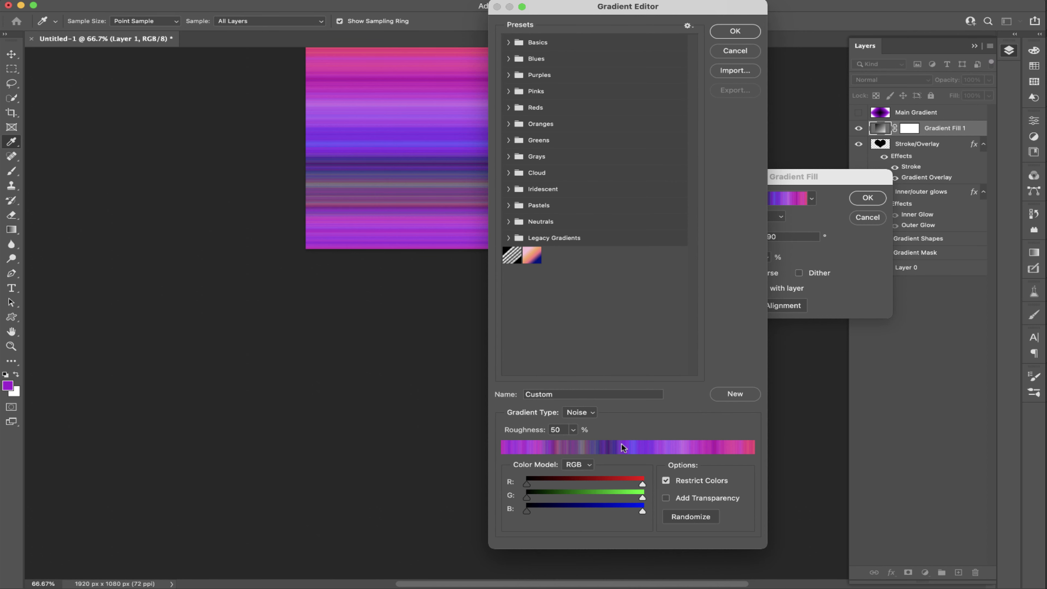
pyautogui.click(573, 430)
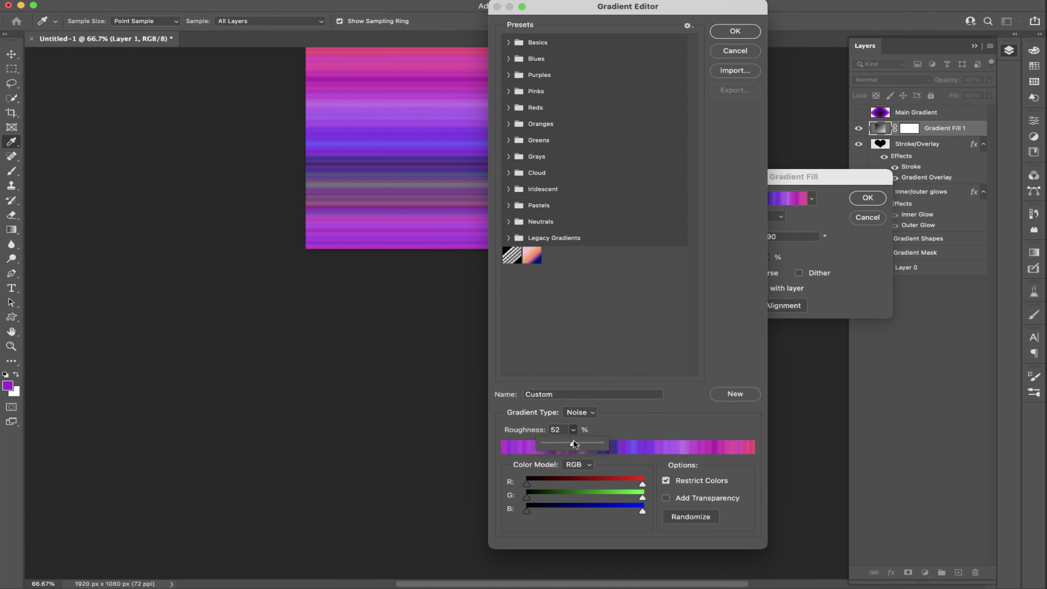
pyautogui.moveTo(574, 439)
pyautogui.mouseDown()
pyautogui.moveTo(602, 443)
pyautogui.moveTo(555, 439)
pyautogui.moveTo(569, 437)
pyautogui.mouseUp()
pyautogui.click(636, 426)
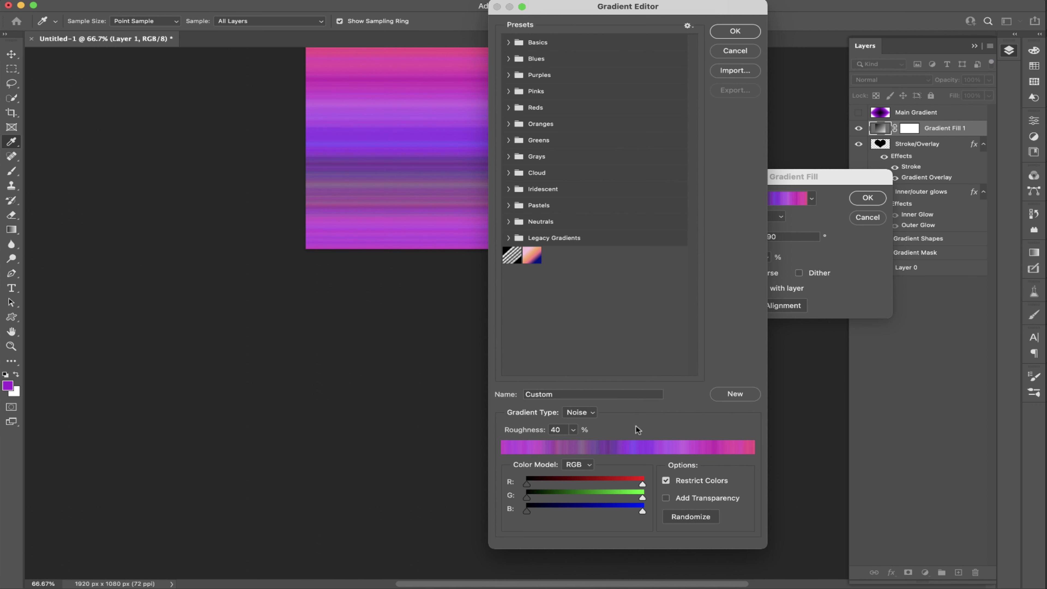
# Randomize the noise gradient's colours several times
pyautogui.click(691, 515)
pyautogui.click(691, 515)
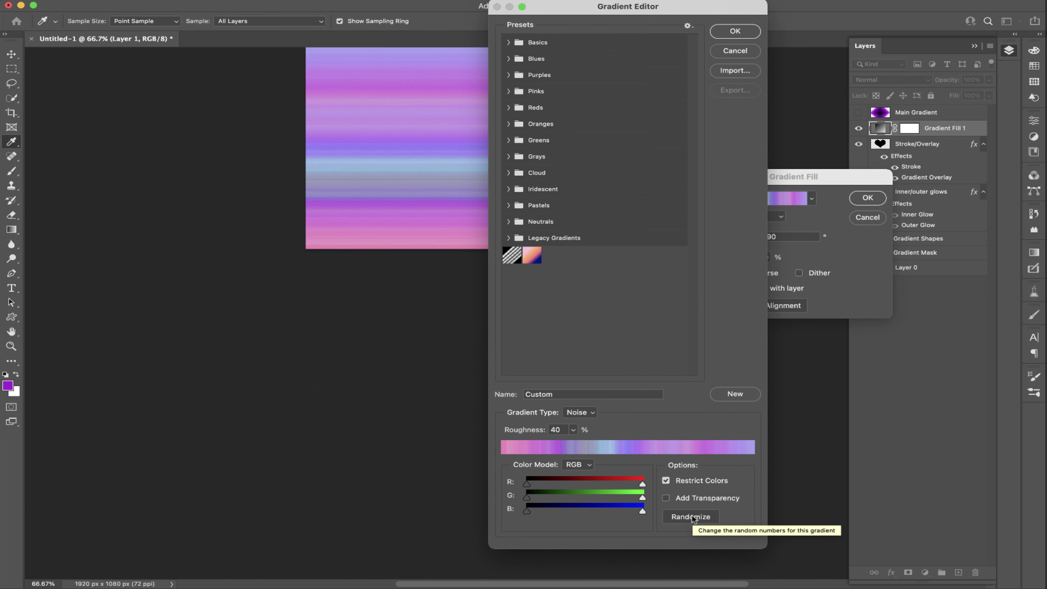
pyautogui.click(691, 511)
pyautogui.click(691, 512)
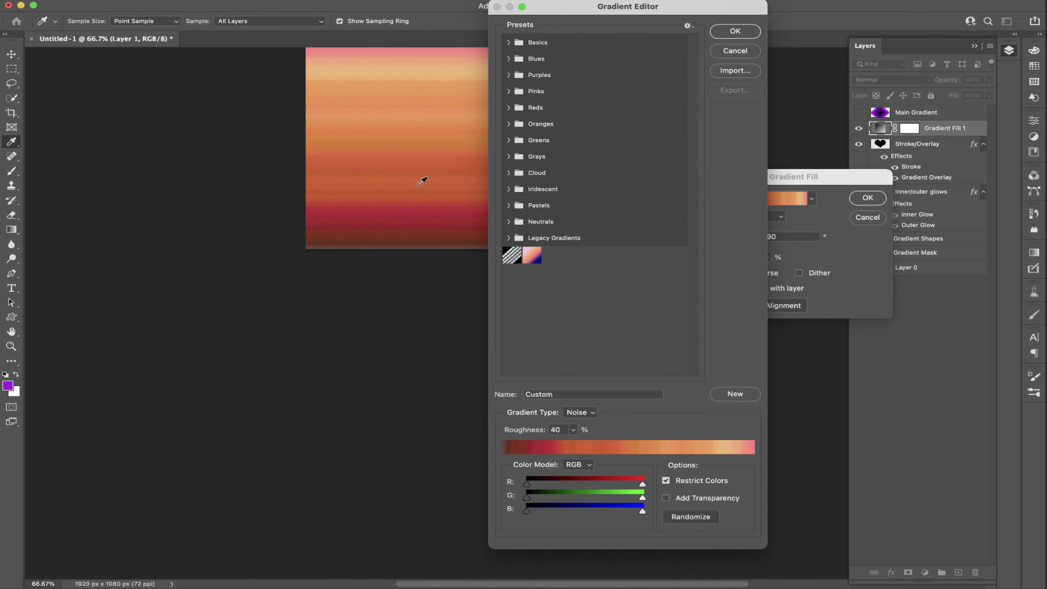
# Switch the noise gradient's color model to HSB and narrow its hue, saturation and brightness ranges
pyautogui.click(579, 464)
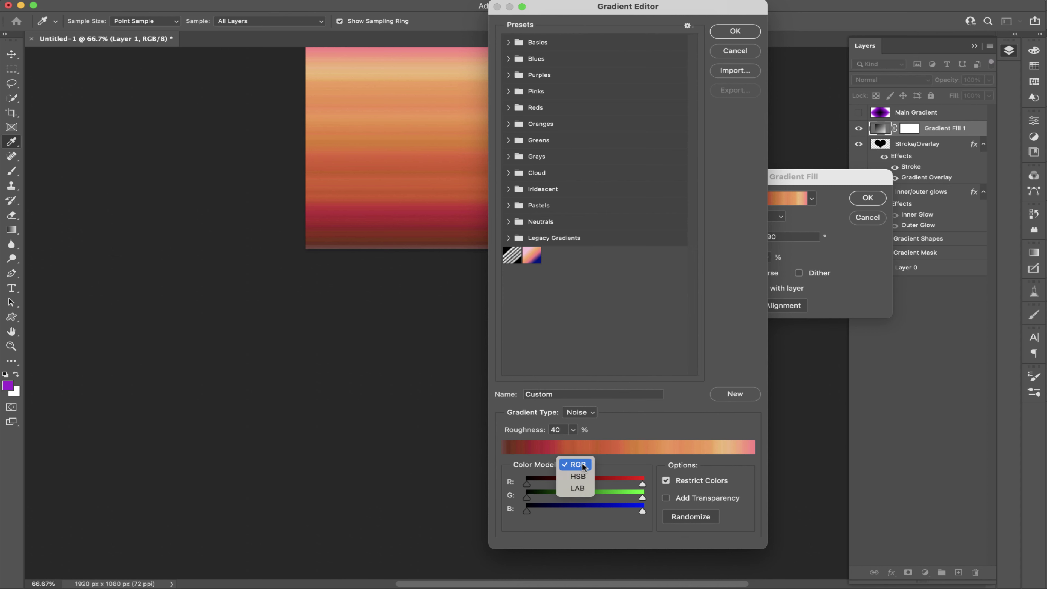
pyautogui.click(583, 475)
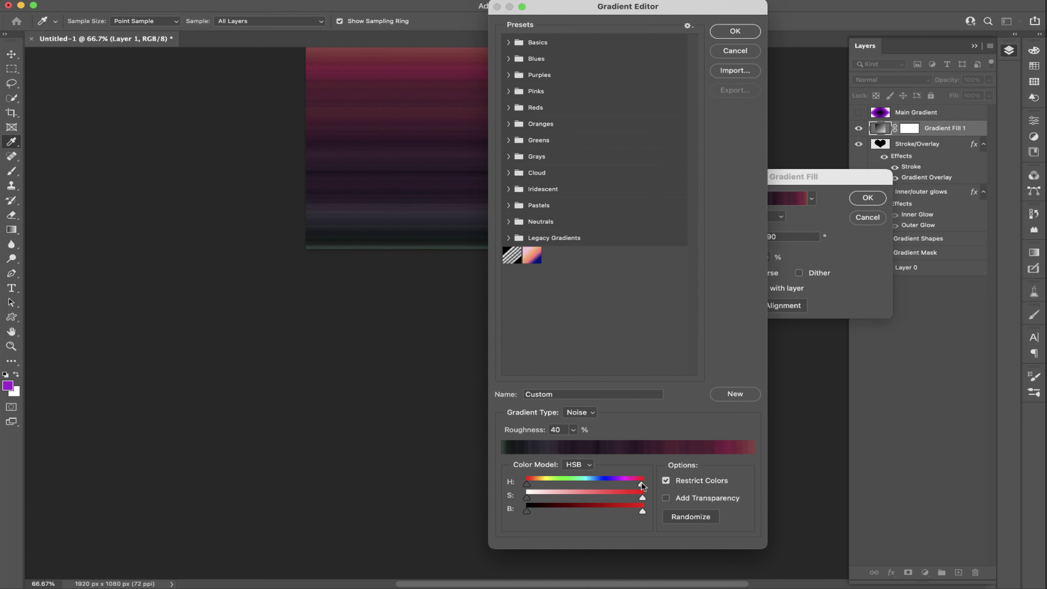
pyautogui.moveTo(643, 484); pyautogui.dragTo(566, 512)
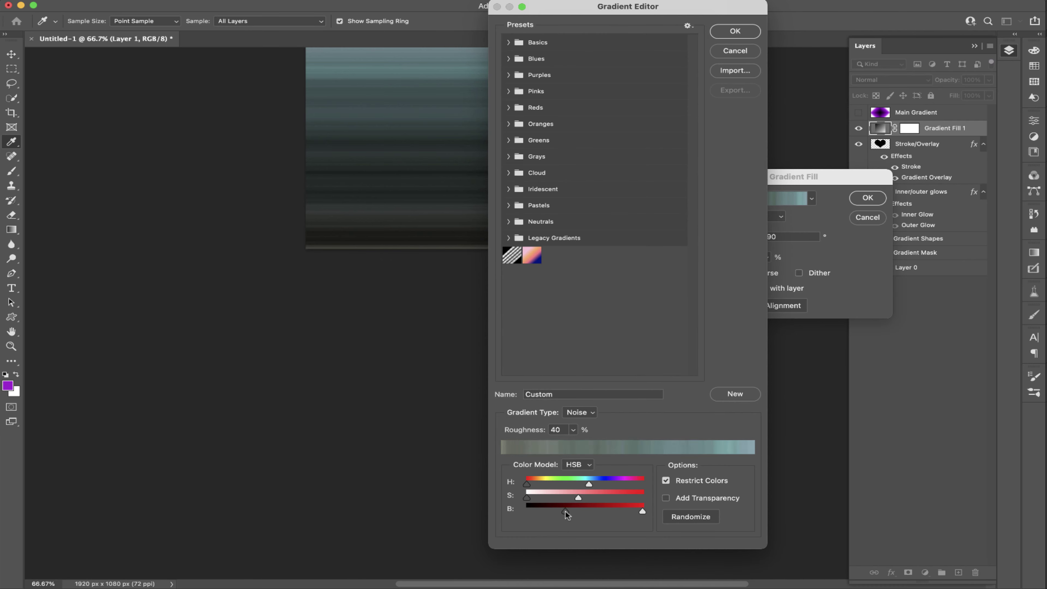
pyautogui.moveTo(567, 514); pyautogui.dragTo(616, 517)
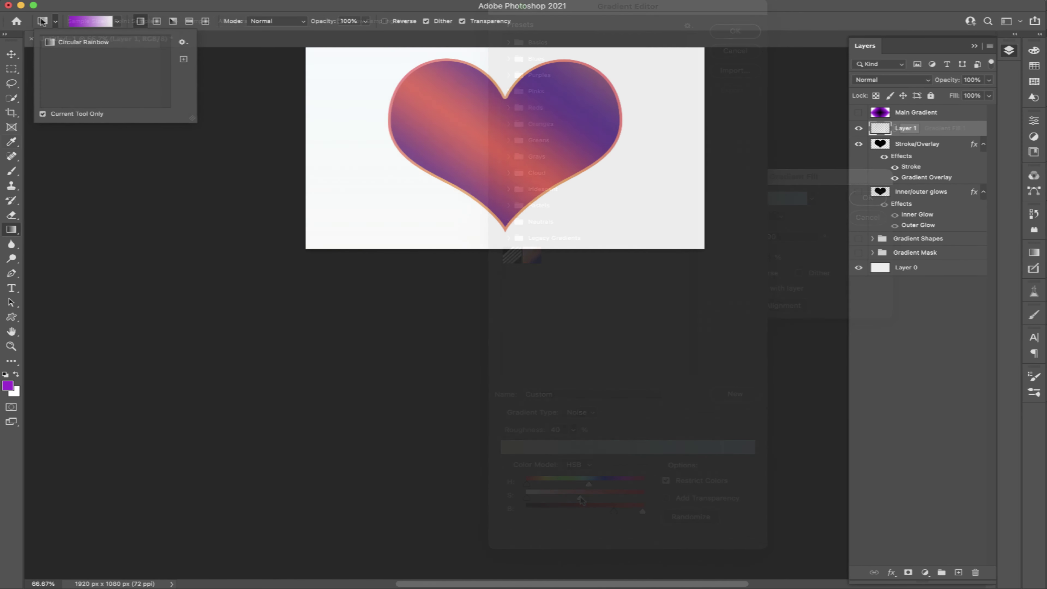
# Load the Circular Rainbow preset for the Gradient tool and inspect the blue-side opacity stop at 81% in its gradient
pyautogui.click(61, 43)
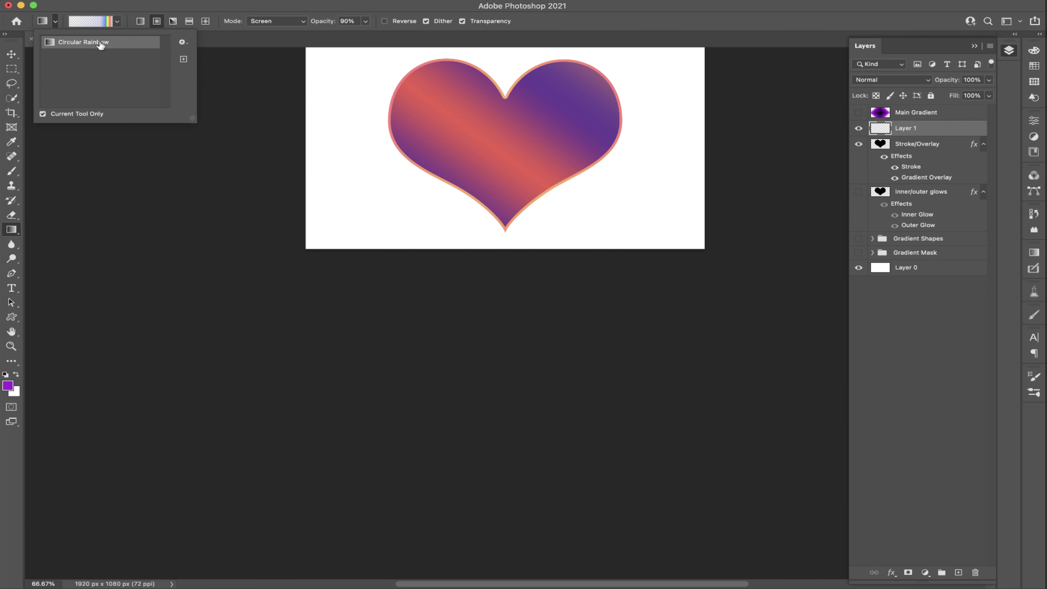
pyautogui.click(88, 22)
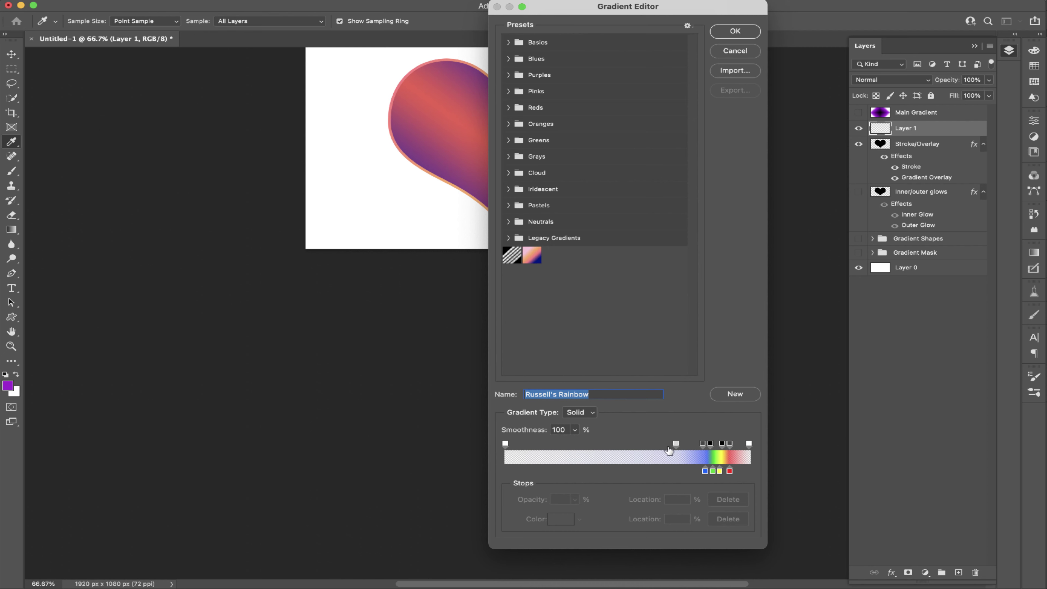
pyautogui.click(703, 444)
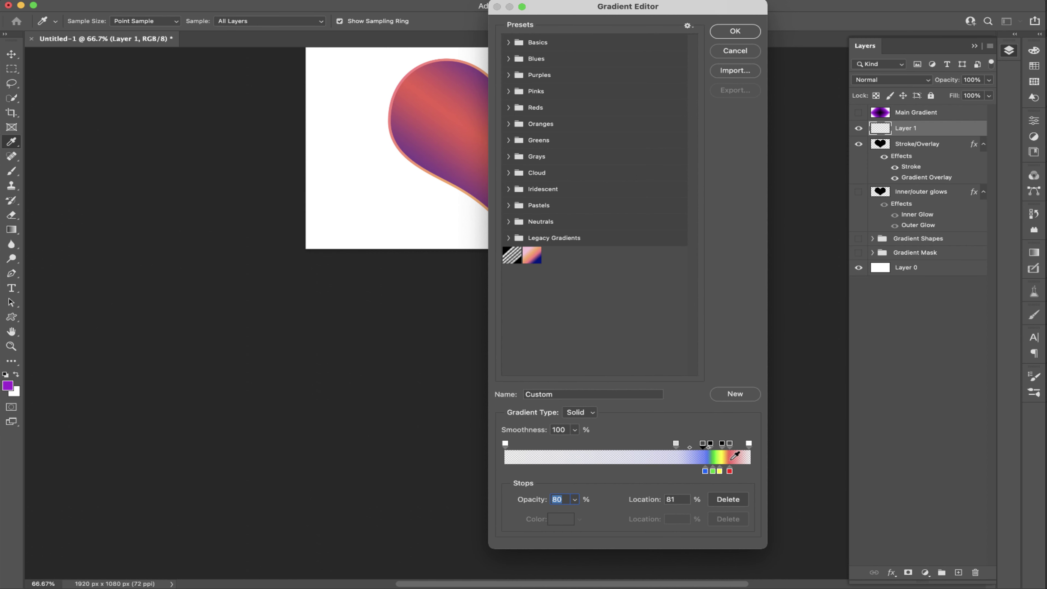
pyautogui.click(726, 30)
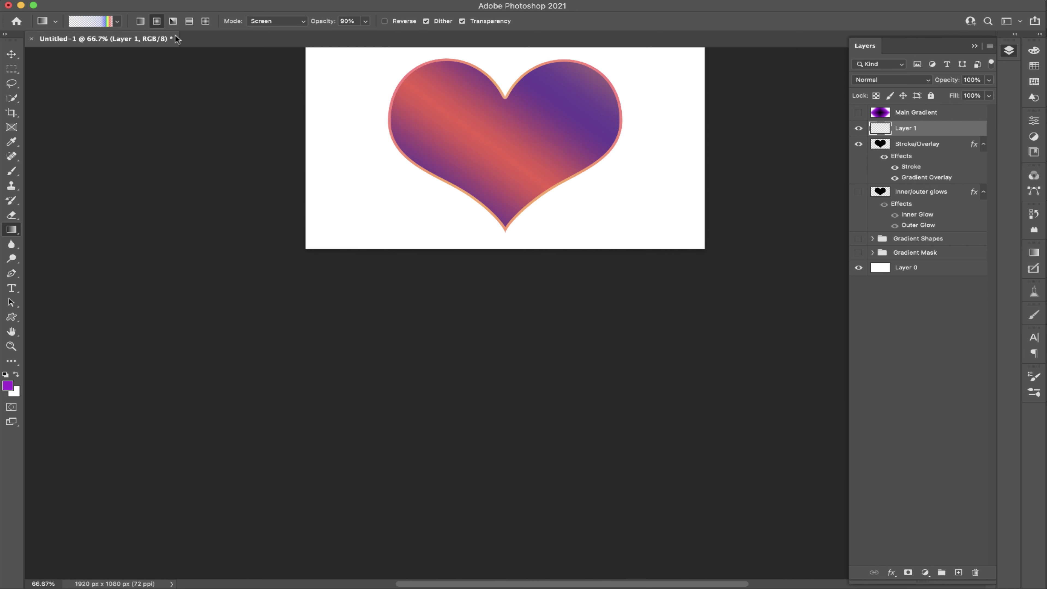
# Draw several overlapping circular rainbow gradients over the upper-left half of the heart on Layer 1
pyautogui.moveTo(351, 100); pyautogui.dragTo(439, 175)
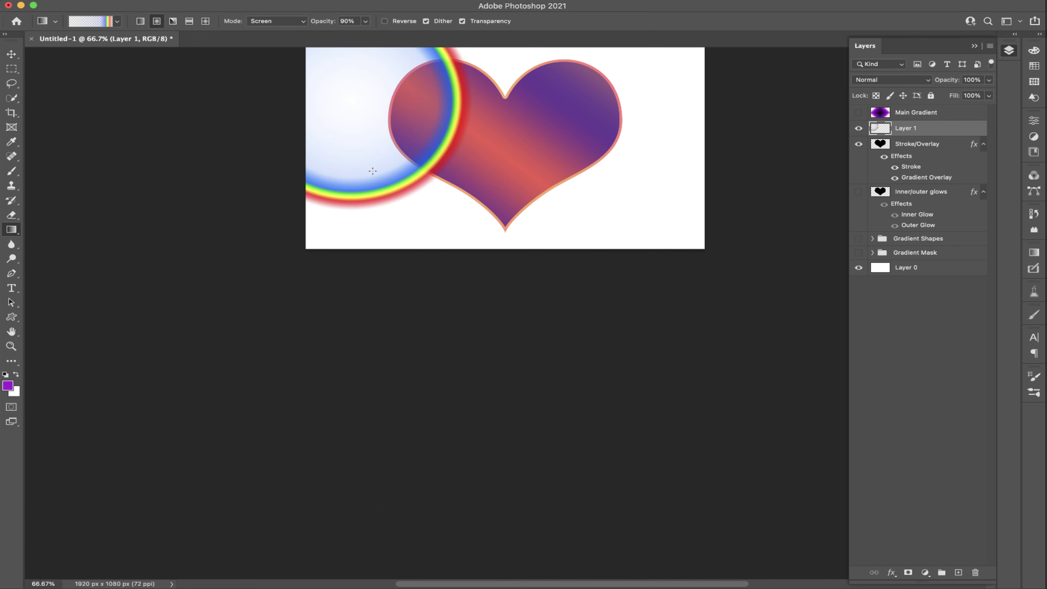
pyautogui.moveTo(407, 96)
pyautogui.mouseDown()
pyautogui.moveTo(470, 141)
pyautogui.moveTo(477, 228)
pyautogui.mouseUp()
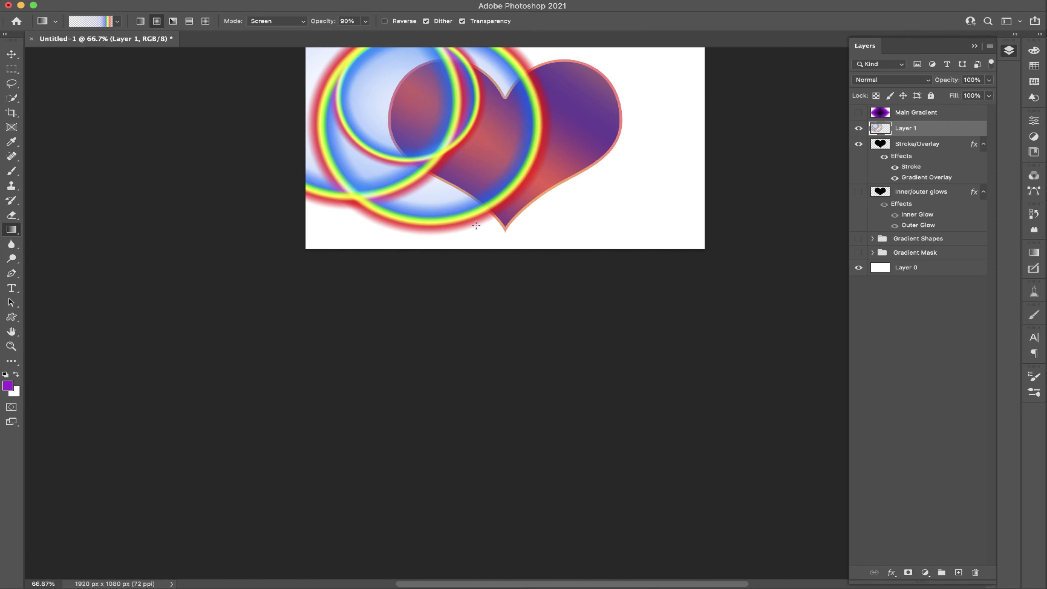
# Draw a large circular rainbow gradient over the heart with gradient transparency disabled, and re-enable transparency
pyautogui.click(461, 21)
pyautogui.moveTo(512, 106); pyautogui.dragTo(651, 184)
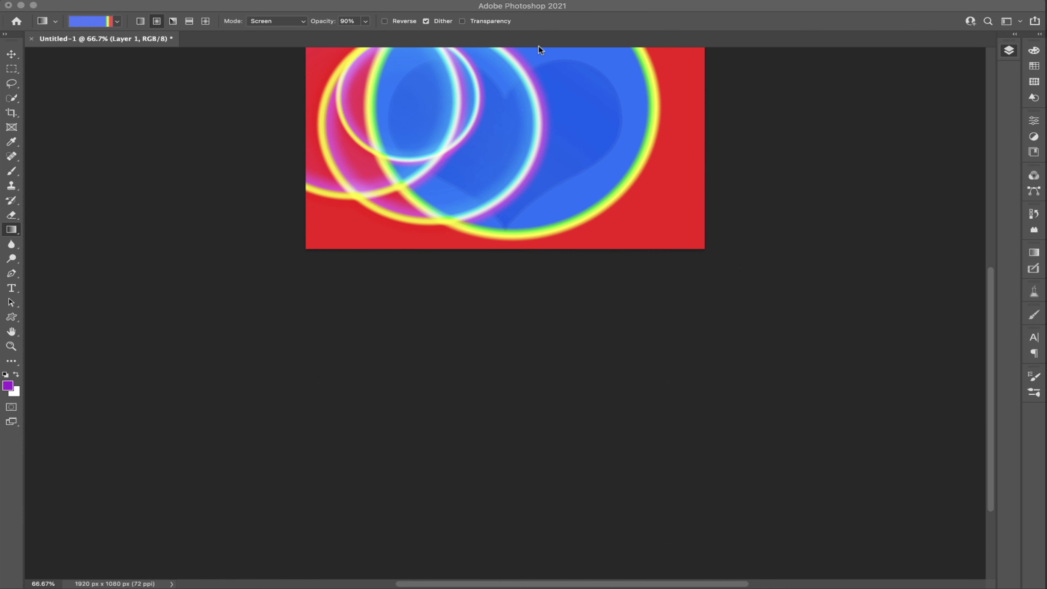
pyautogui.click(462, 21)
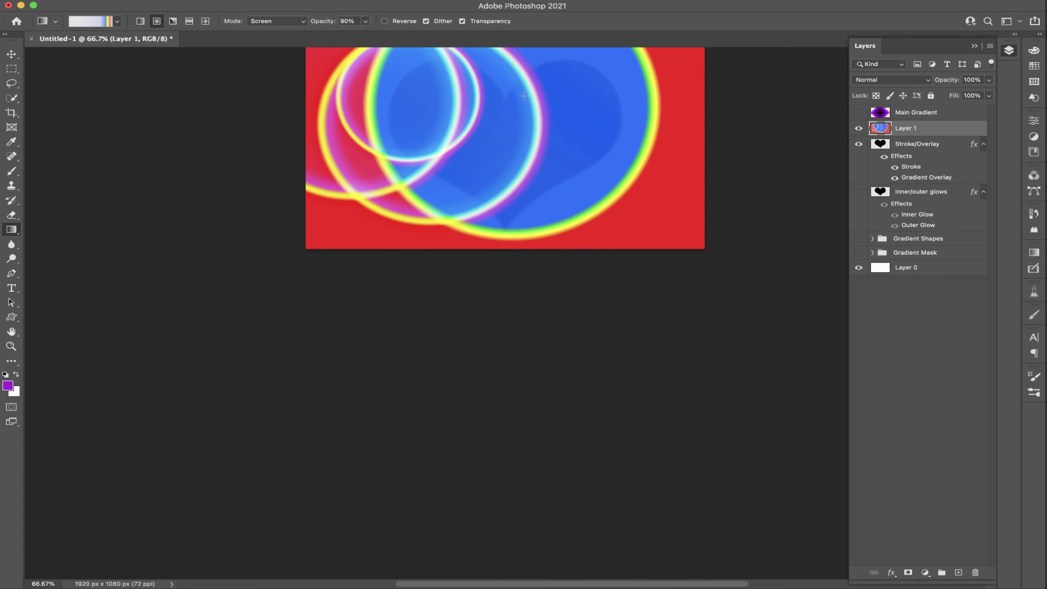
# Edit the rainbow gradient by moving its 20% opacity stop to the 23% location
pyautogui.click(87, 21)
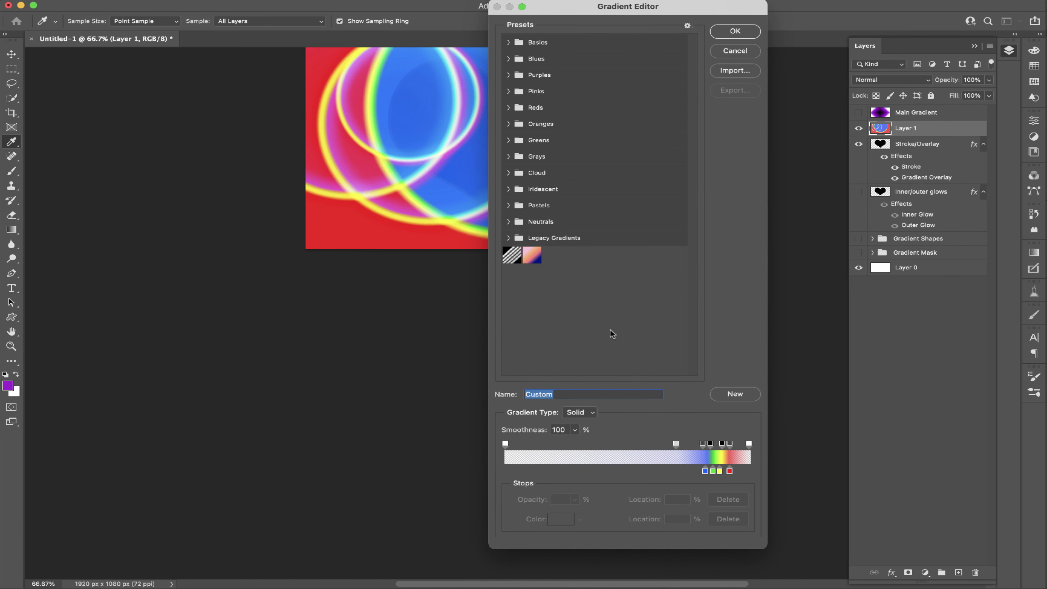
pyautogui.click(675, 444)
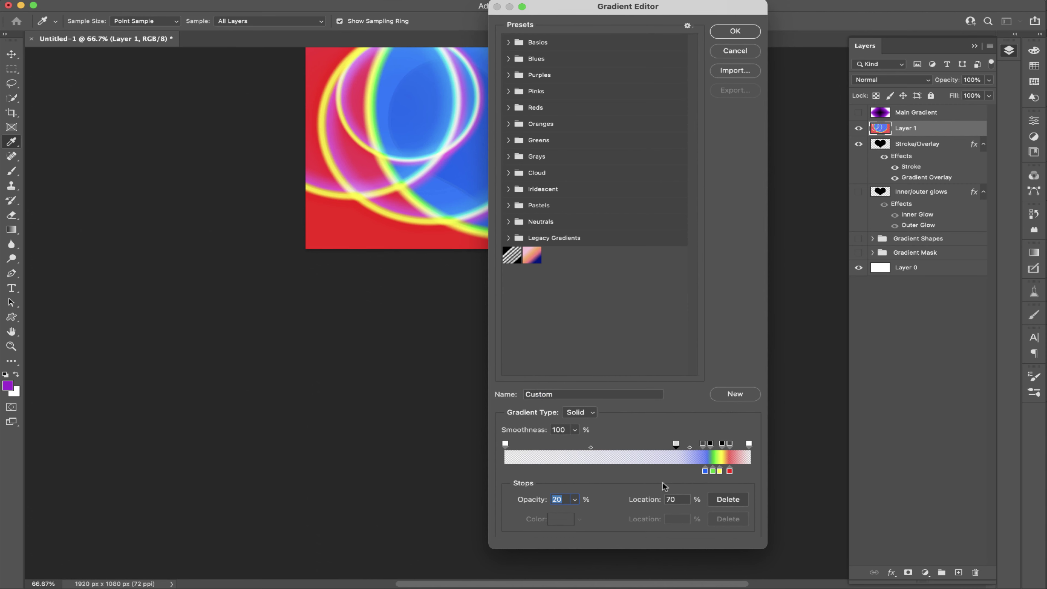
pyautogui.moveTo(677, 444); pyautogui.dragTo(562, 444)
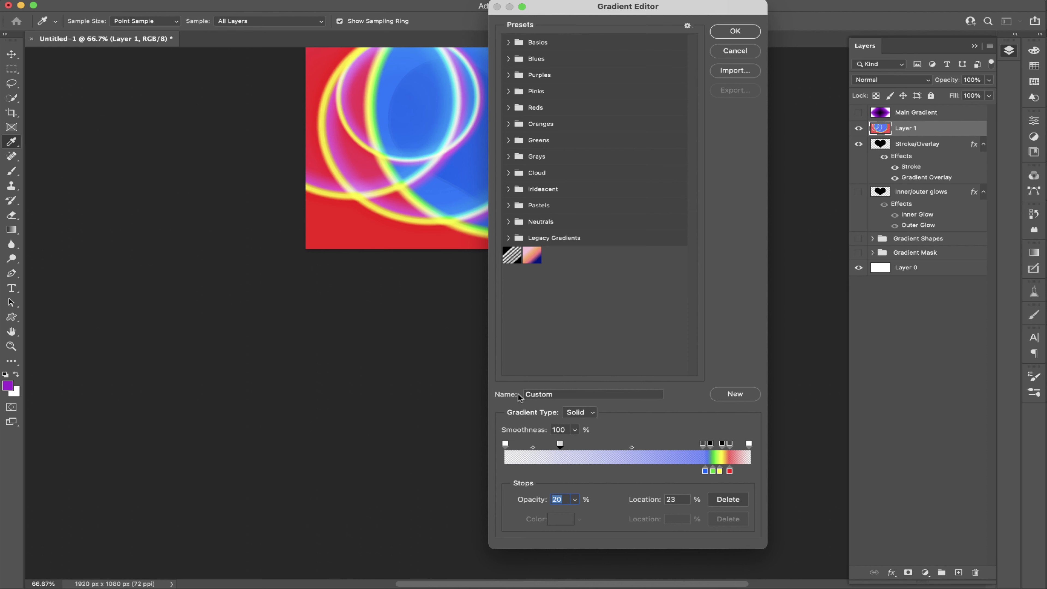
# Name the edited gradient "rainbow" and save it as a new preset
pyautogui.moveTo(562, 394); pyautogui.dragTo(480, 395)
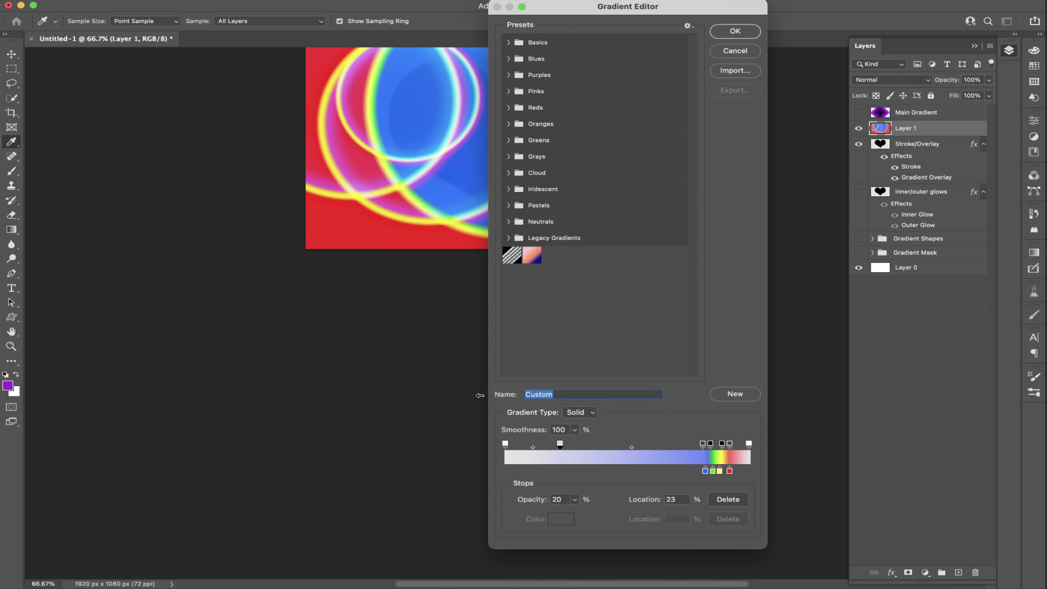
pyautogui.click(572, 396)
pyautogui.press('BackSpace')
pyautogui.press('BackSpace')
pyautogui.press('BackSpace')
pyautogui.press('BackSpace')
pyautogui.press('BackSpace')
pyautogui.press('BackSpace')
pyautogui.write('rainbow')
pyautogui.click(729, 393)
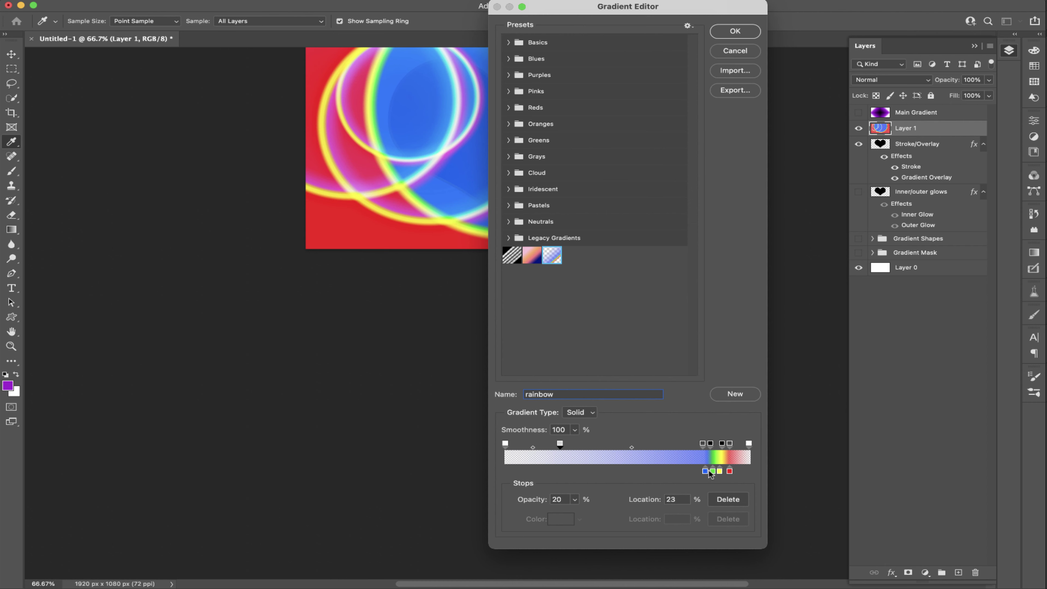
# Move the gradient's green color stop to the 41% location and apply the edited gradient to the Gradient tool
pyautogui.moveTo(713, 471); pyautogui.dragTo(606, 473)
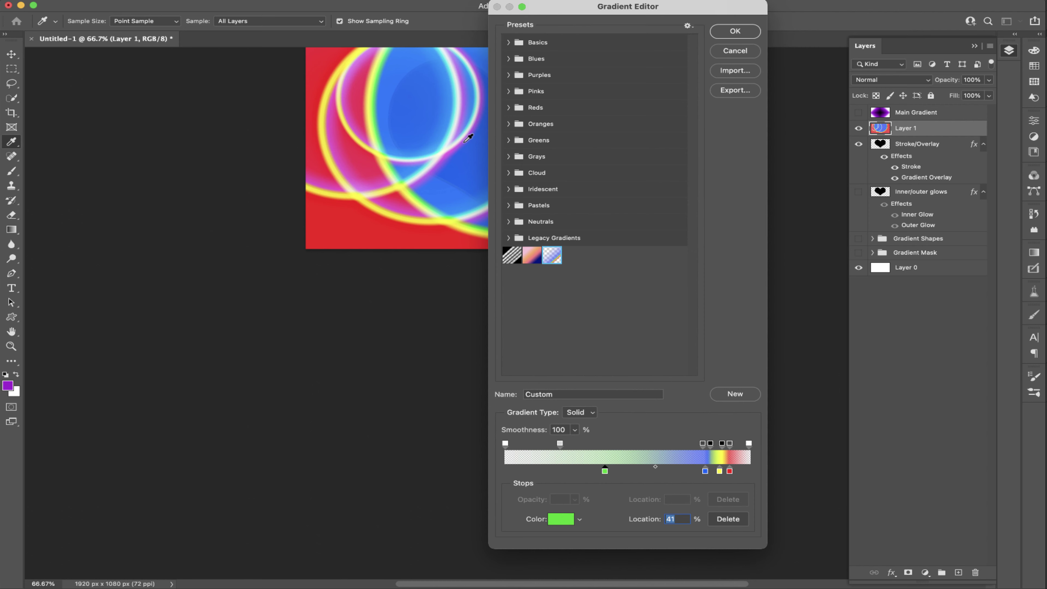
pyautogui.click(736, 32)
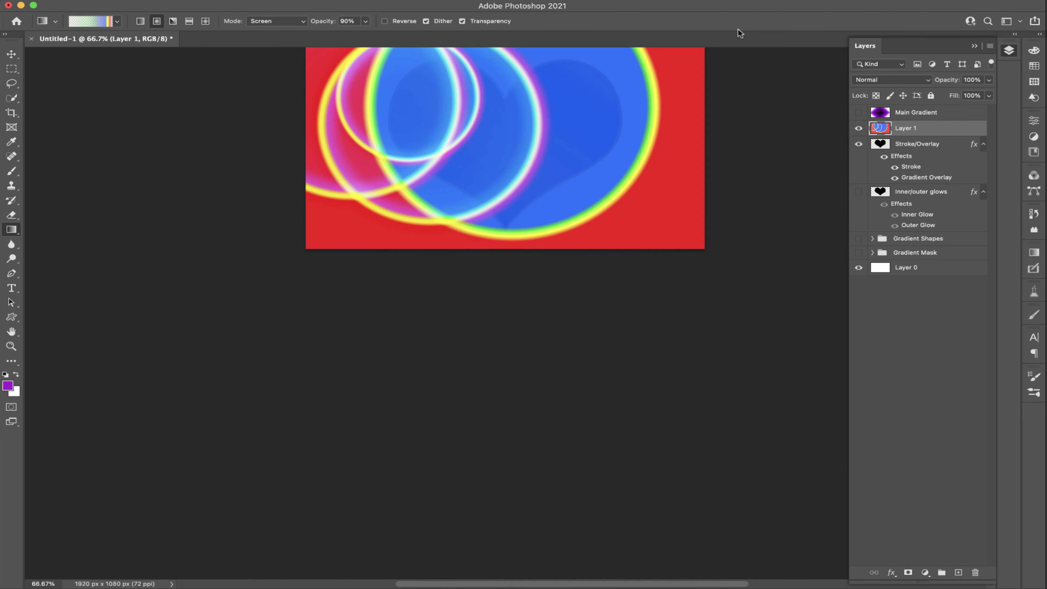
# Fill Layer 1 with the purple foreground color and draw a small circular gradient near the canvas center
pyautogui.hotkey('alt', 'BackSpace')
pyautogui.moveTo(496, 123); pyautogui.dragTo(524, 151)
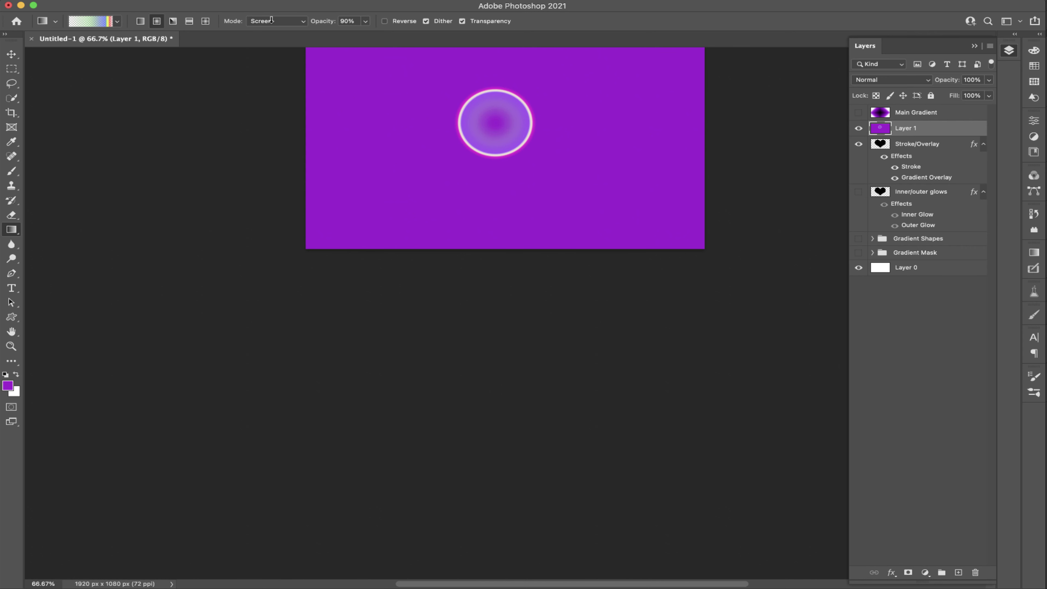
# Show the gradient preset library to review the saved custom gradients
pyautogui.click(1034, 254)
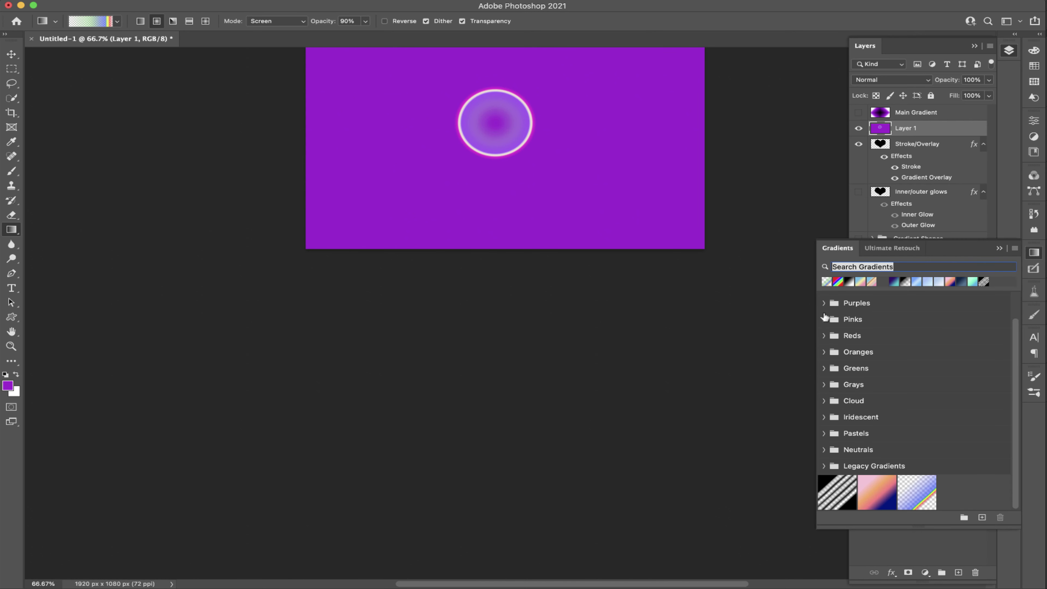